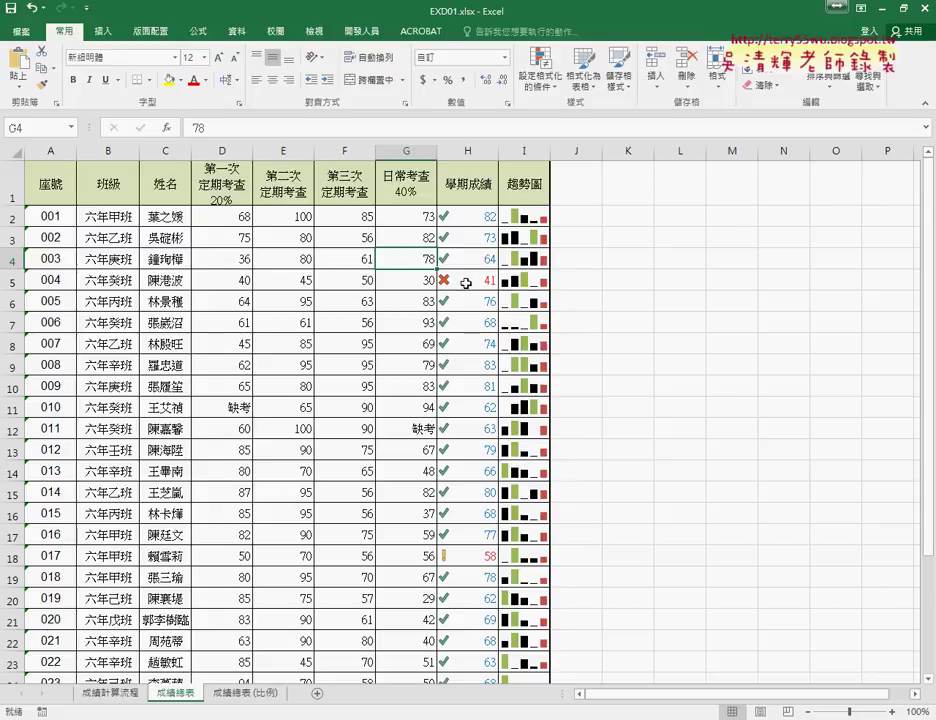
- Review the semester score formulas in H5, H18, H29 and H31
click(629, 302)
scroll(680, 318, down, 2)
scroll(686, 321, down, 1)
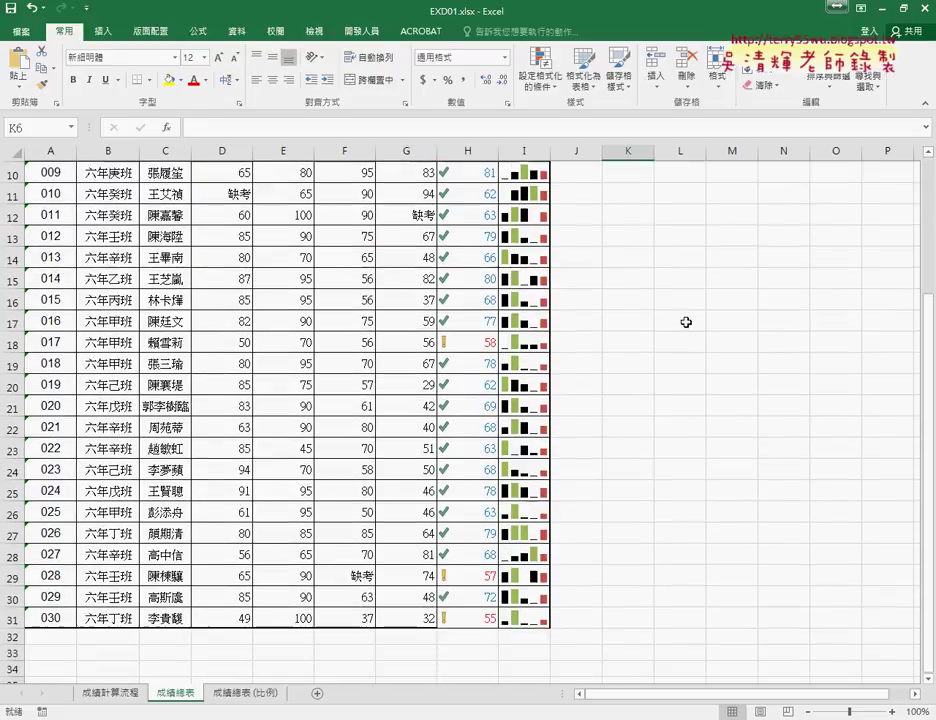
scroll(686, 320, up, 3)
key(Left)
key(Left)
key(Left)
key(Up)
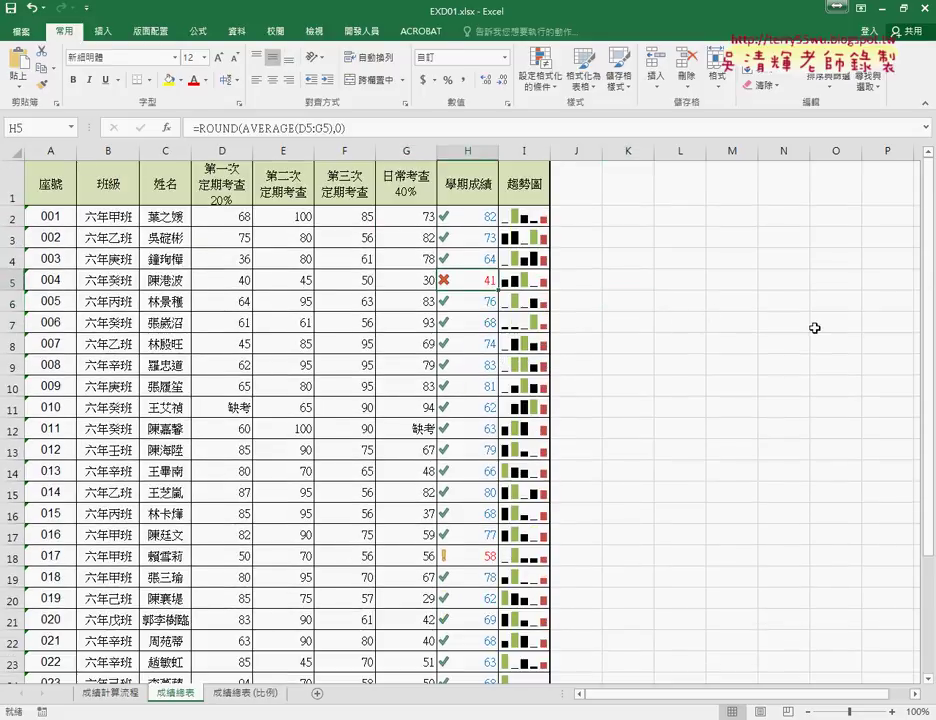
scroll(815, 327, down, 3)
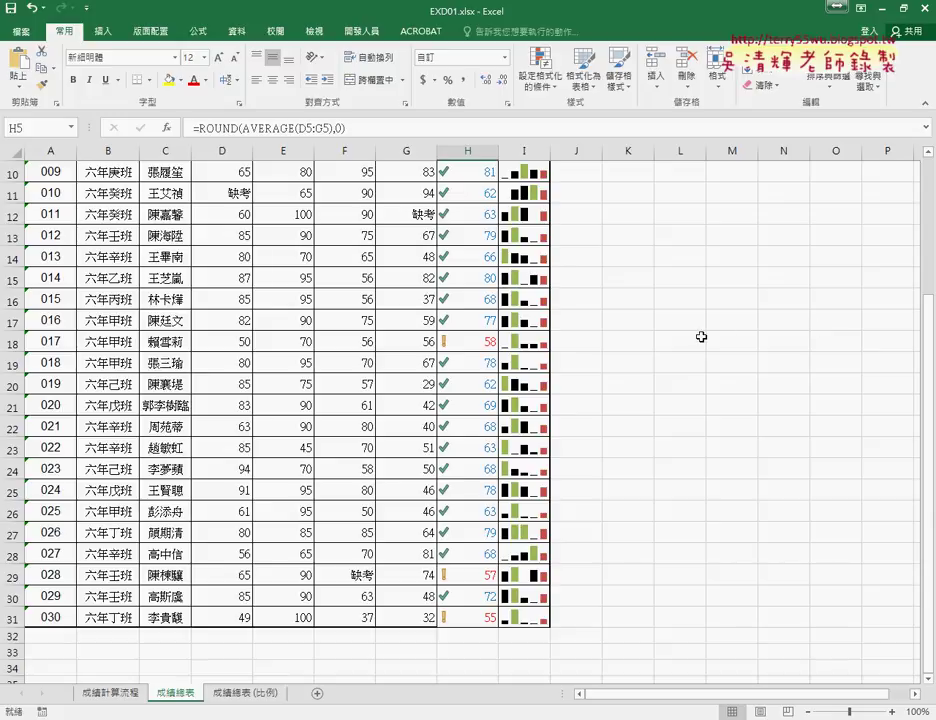
click(441, 344)
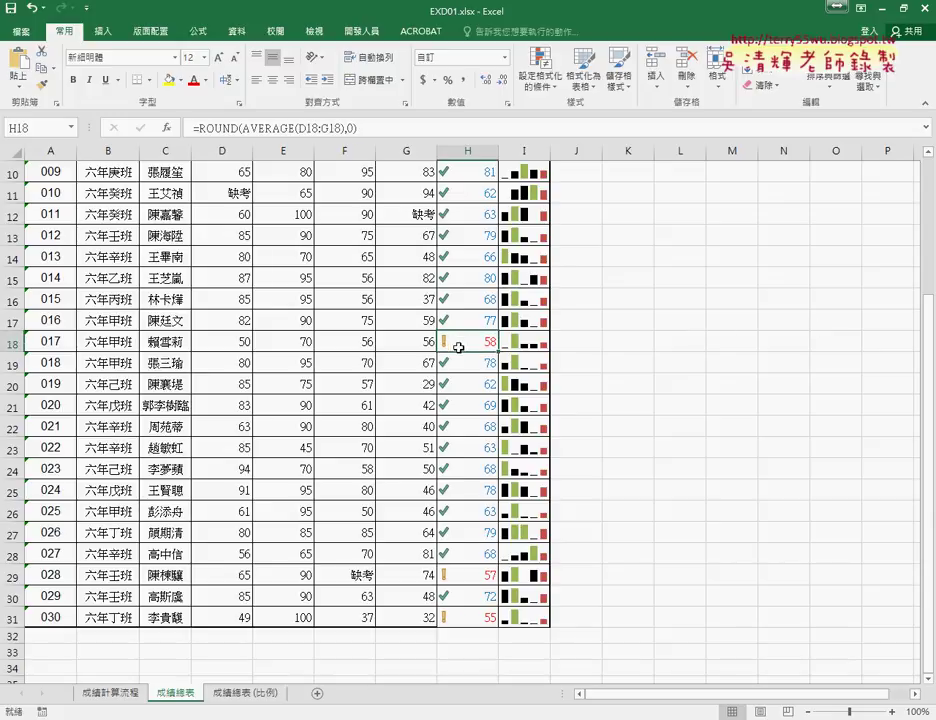
click(467, 580)
click(467, 616)
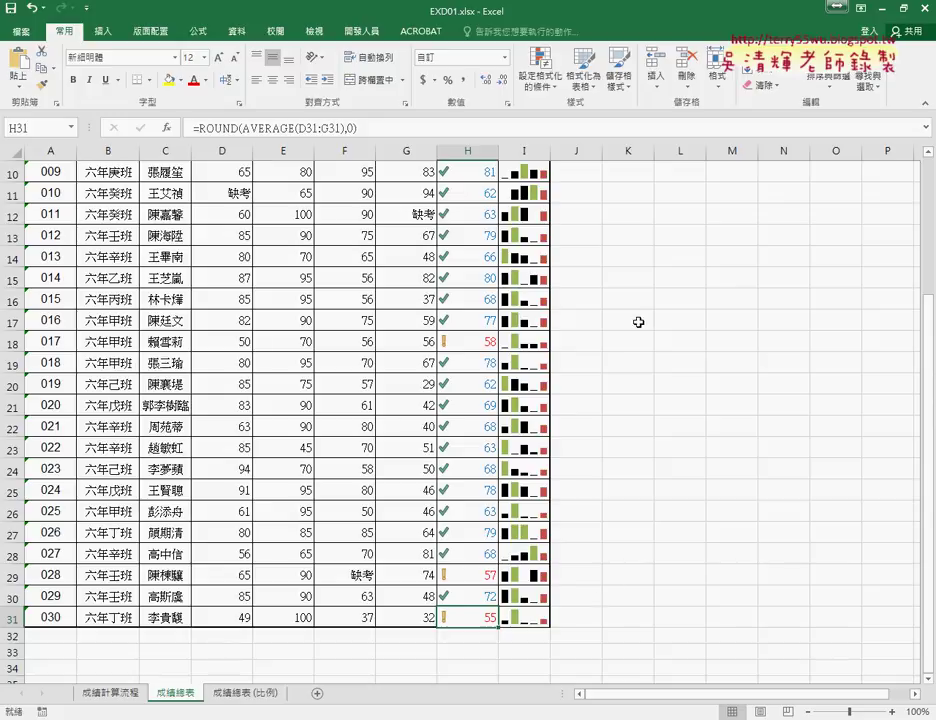
- Inspect the column I sparklines and G5, then bring up the 102.xlsx diagram
scroll(636, 319, up, 3)
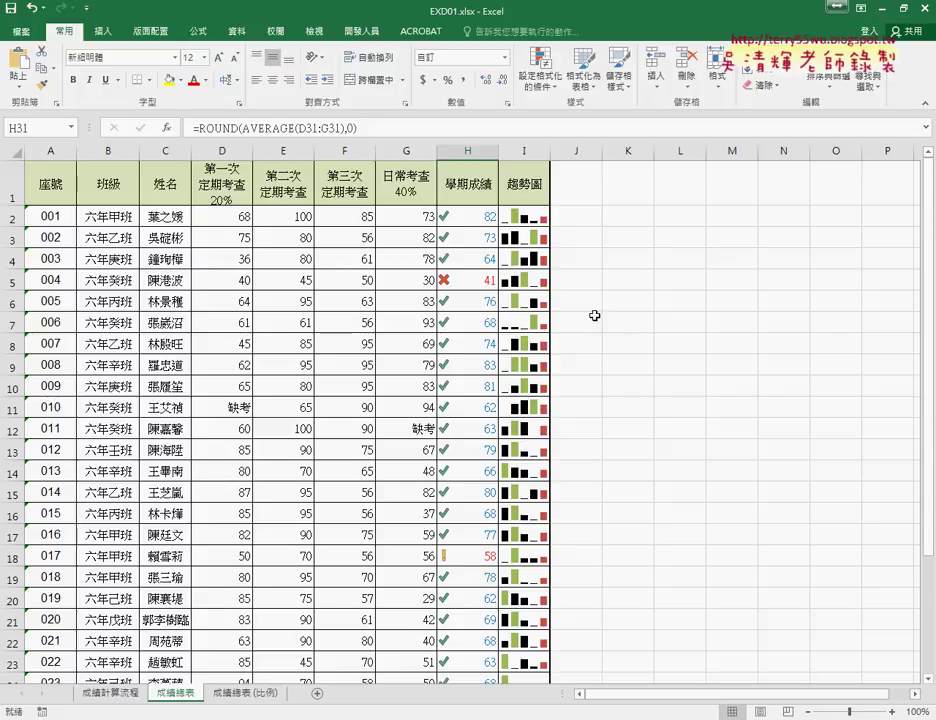
click(501, 285)
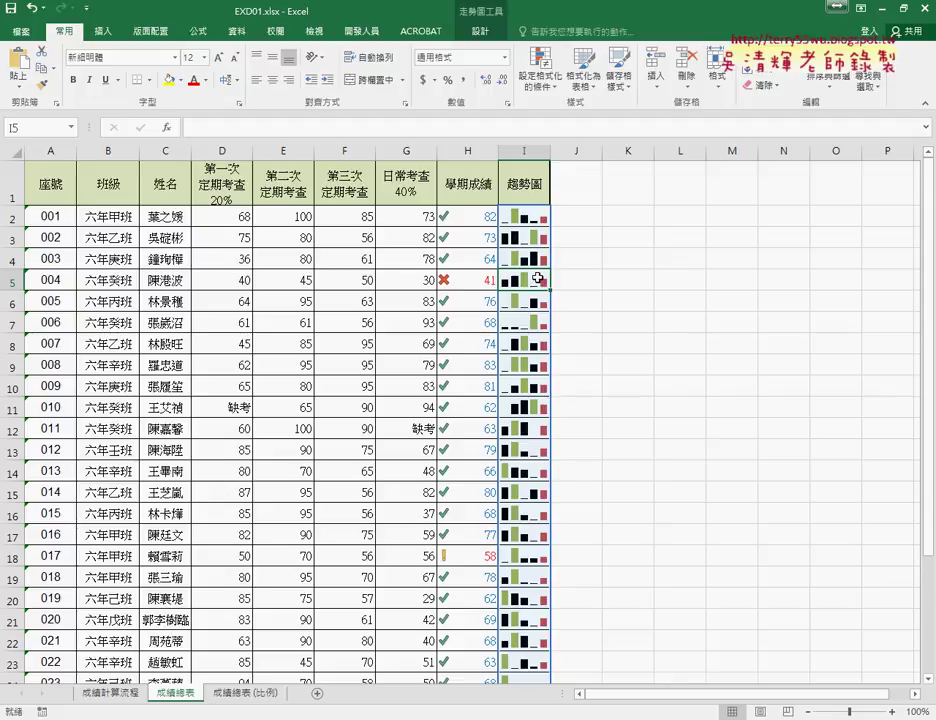
click(428, 279)
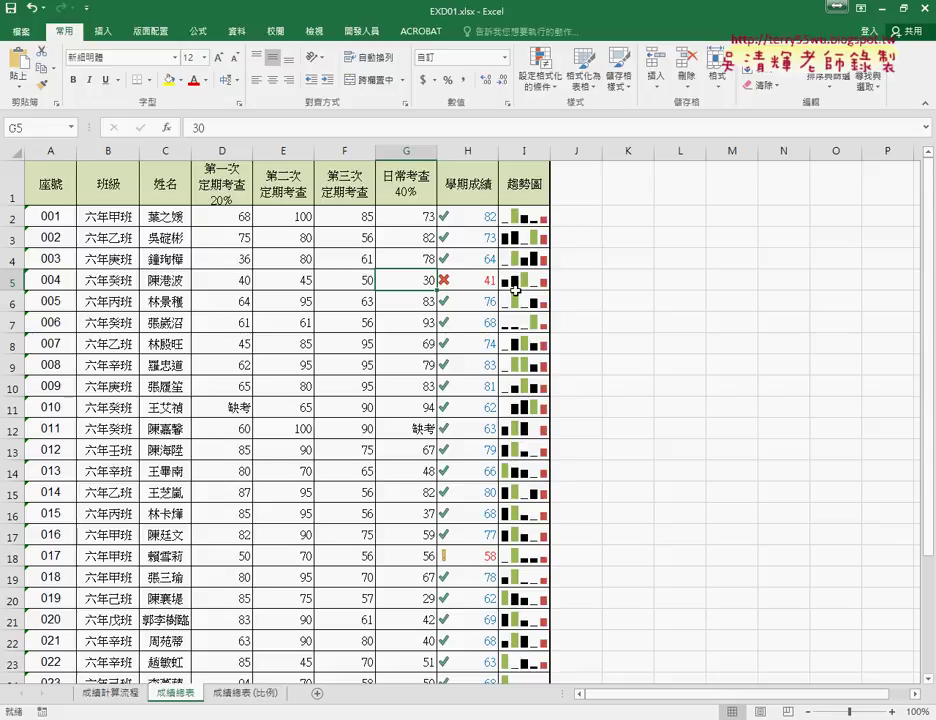
click(540, 280)
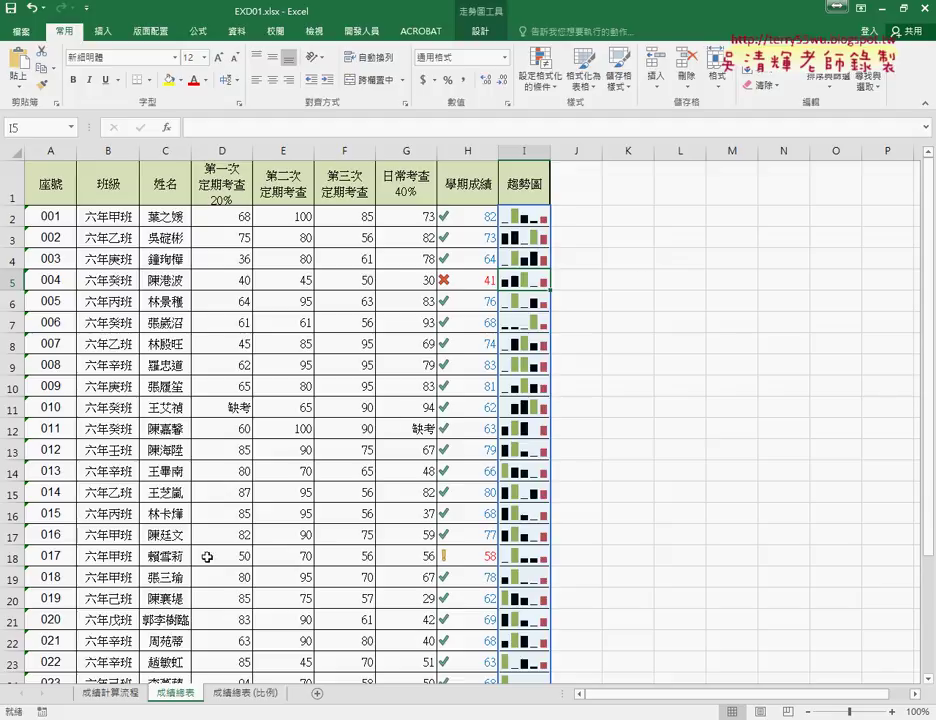
click(112, 693)
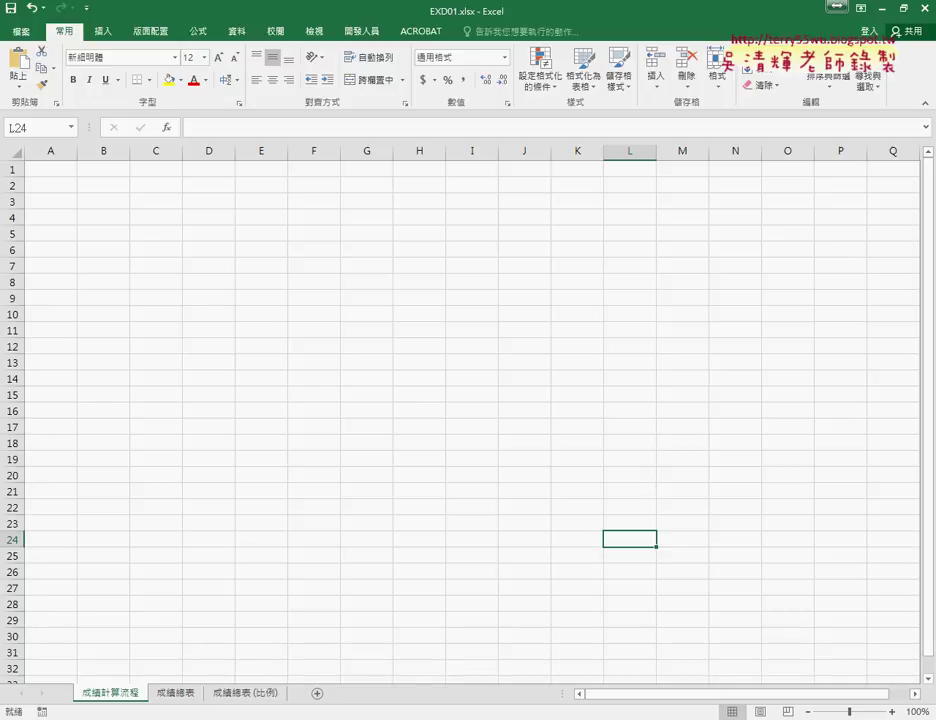
click(368, 691)
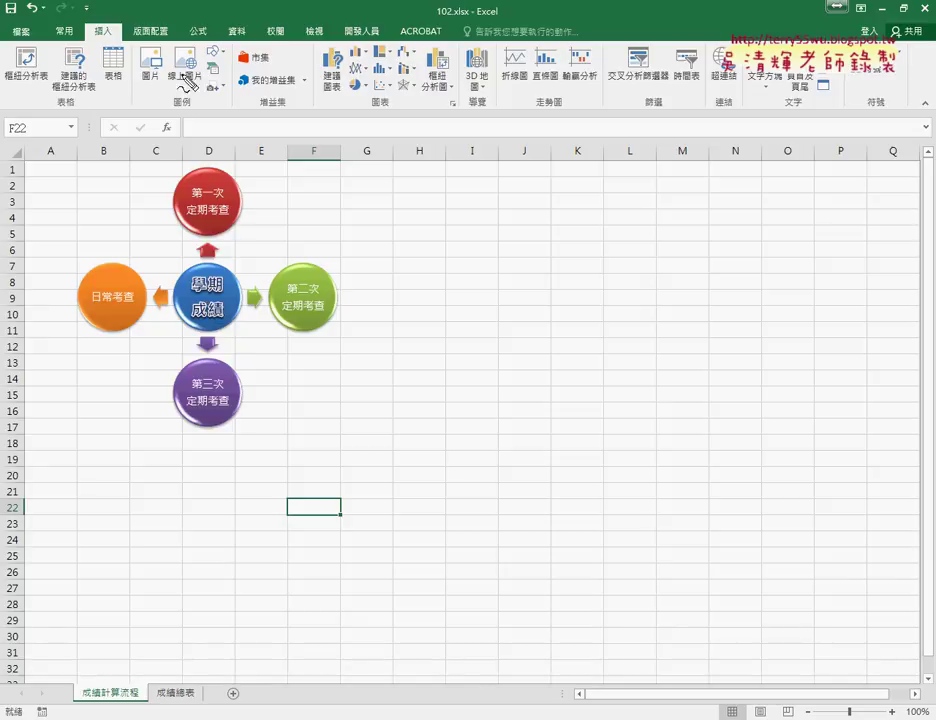
- Mark the Insert tab with red annotations and return to the EXD01.xlsx workbook
drag(104, 16, 113, 42)
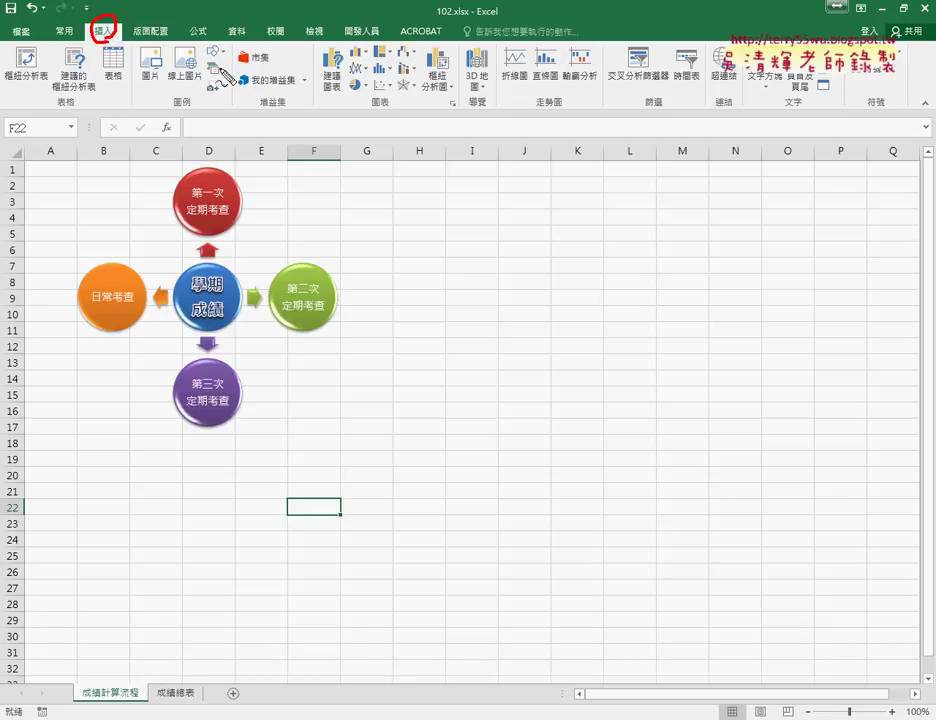
drag(200, 88, 218, 76)
mouse_move(291, 715)
click(247, 660)
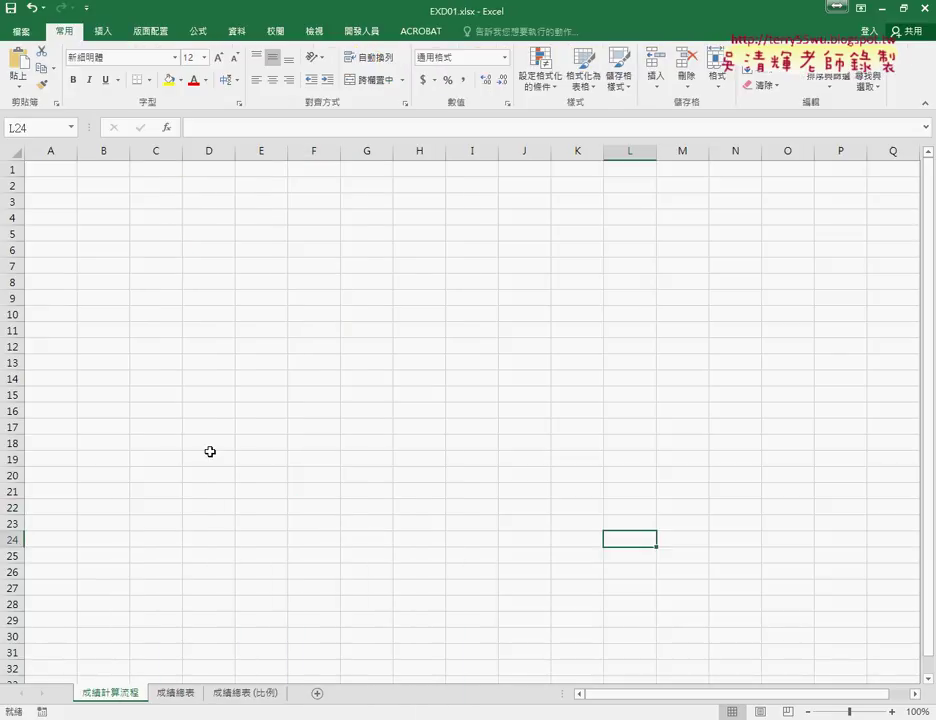
- Open the TQC_EXCEL exam PDF in Chrome at task 4
mouse_move(111, 715)
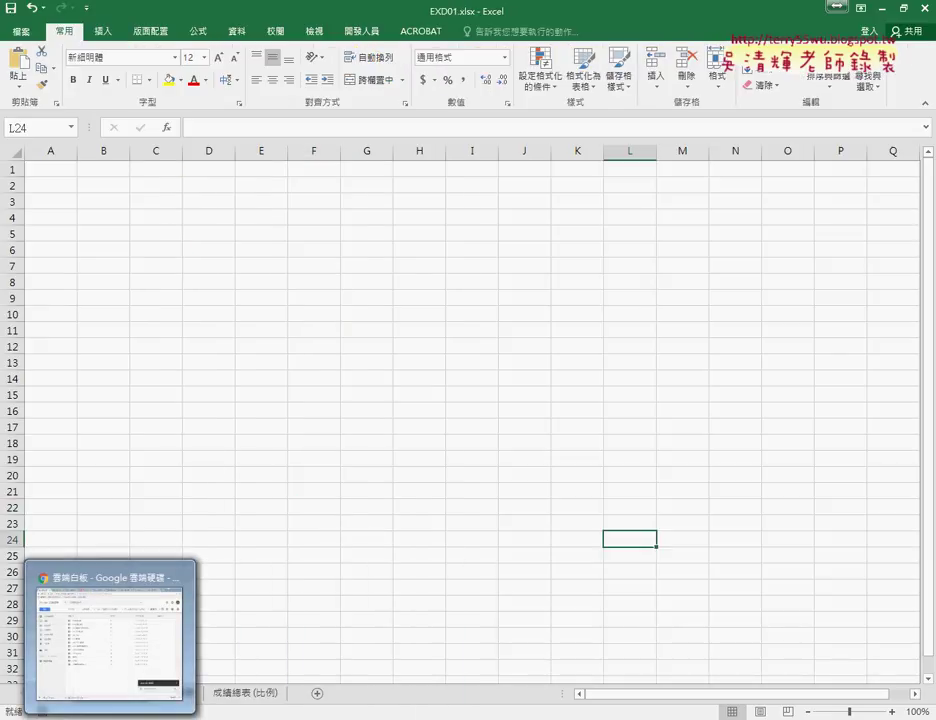
click(125, 673)
click(301, 12)
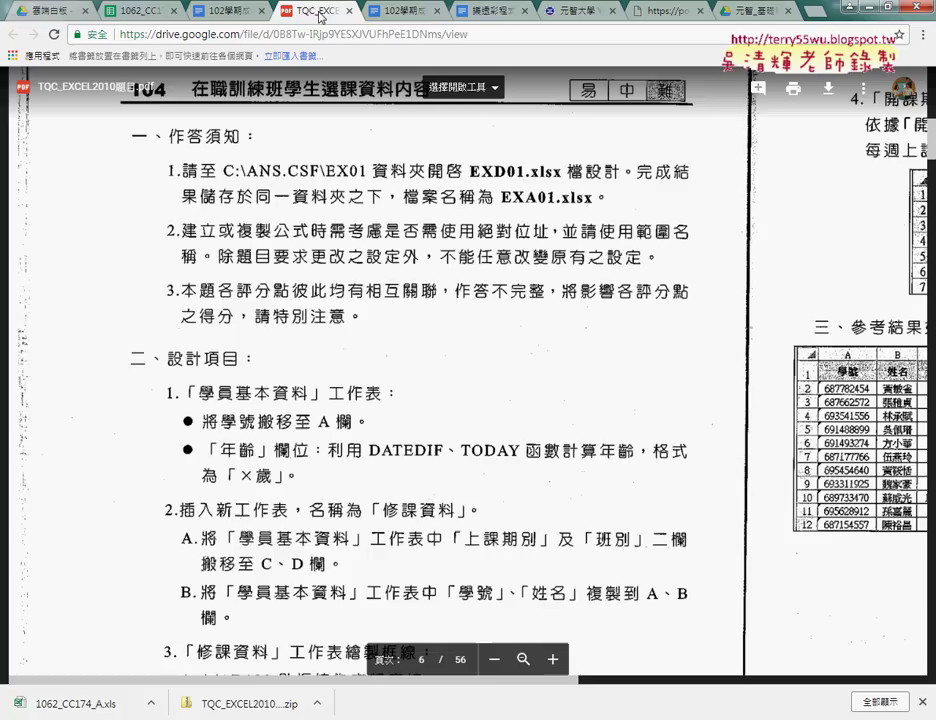
scroll(368, 328, down, 2)
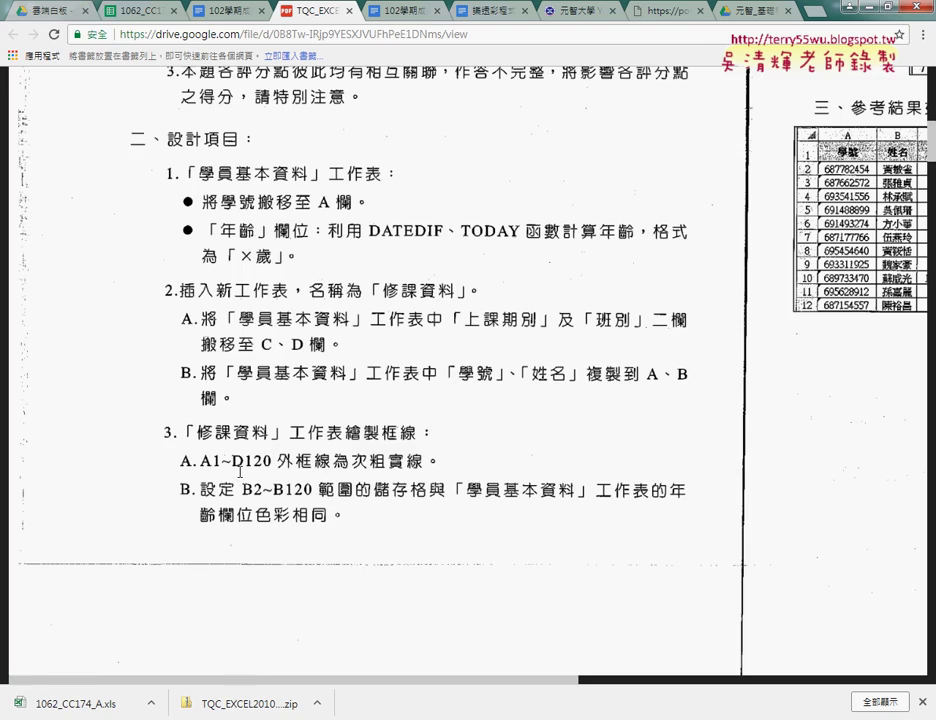
scroll(185, 337, up, 6)
scroll(271, 433, up, 10)
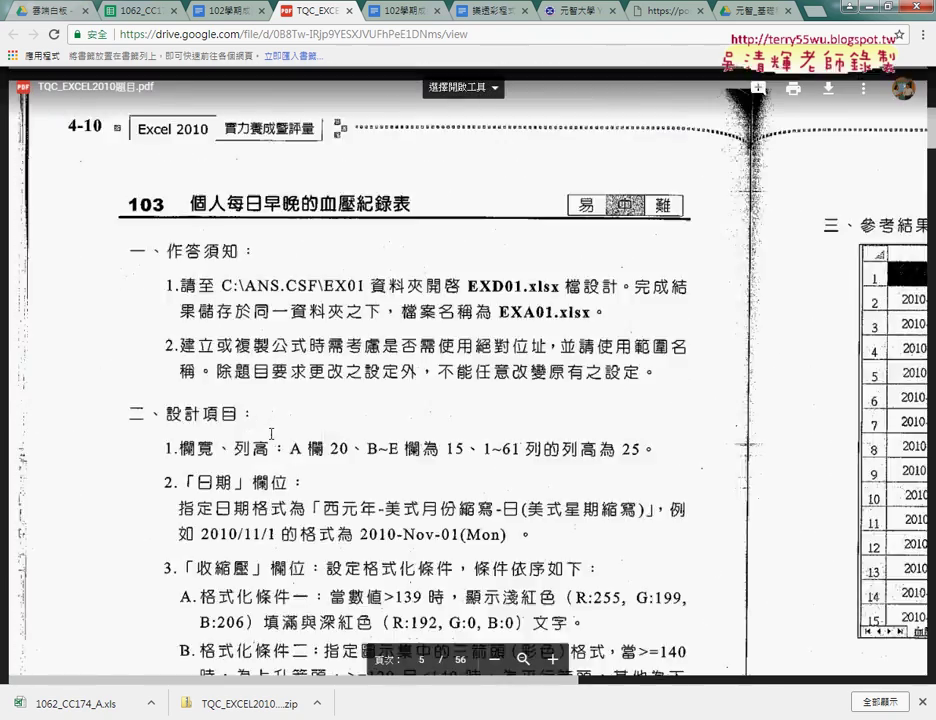
scroll(200, 485, down, 2)
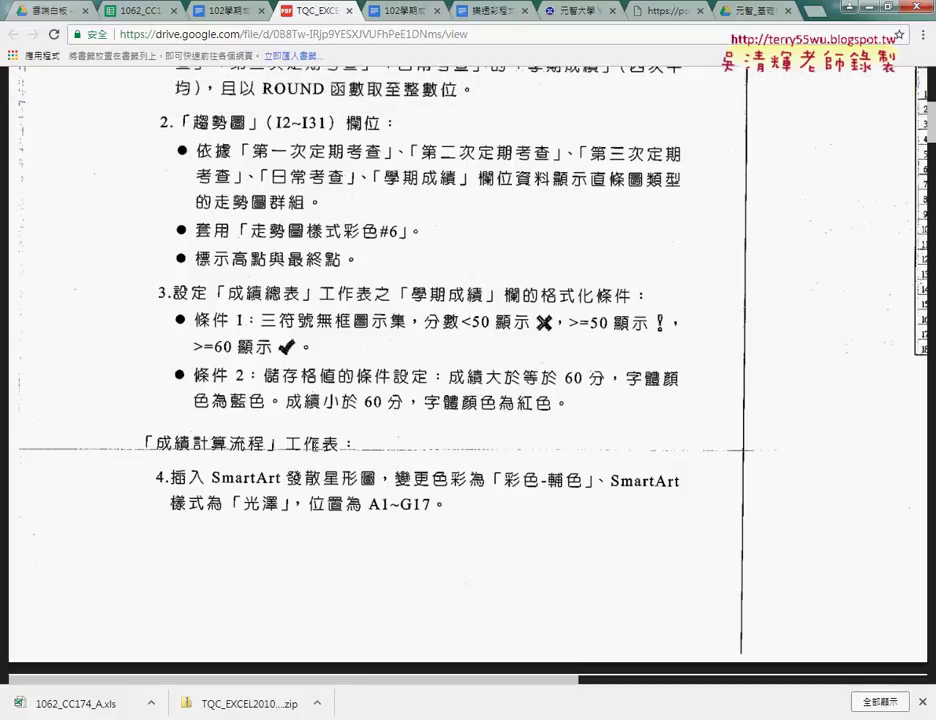
- Underline and number the 發散星形圖, 彩色-輔色, 光澤 and A1~G17 requirements, then clear marks
mouse_move(275, 481)
drag(213, 490, 375, 487)
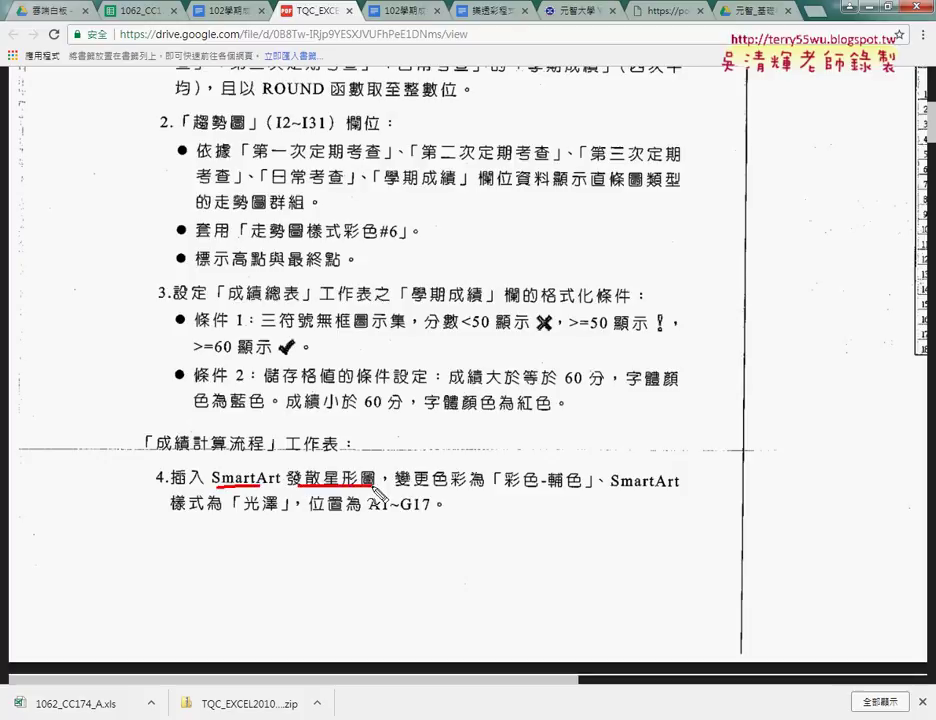
drag(327, 445, 345, 456)
drag(500, 488, 582, 487)
drag(533, 435, 546, 445)
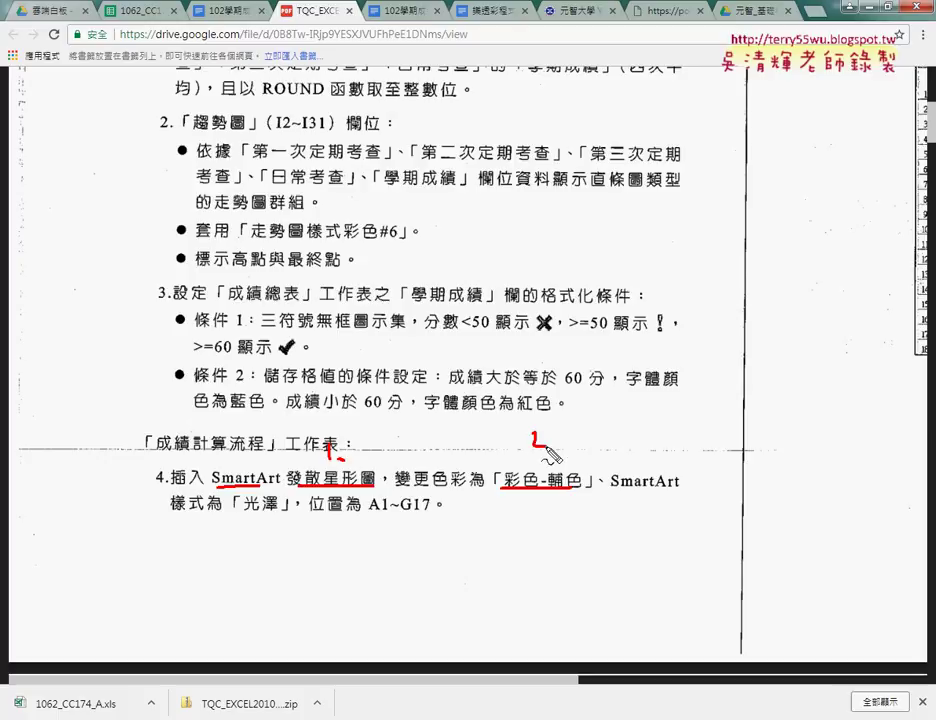
mouse_move(236, 511)
mouse_down()
mouse_move(290, 511)
mouse_move(252, 536)
mouse_up()
mouse_move(318, 516)
mouse_down()
mouse_move(435, 516)
mouse_move(410, 548)
mouse_up()
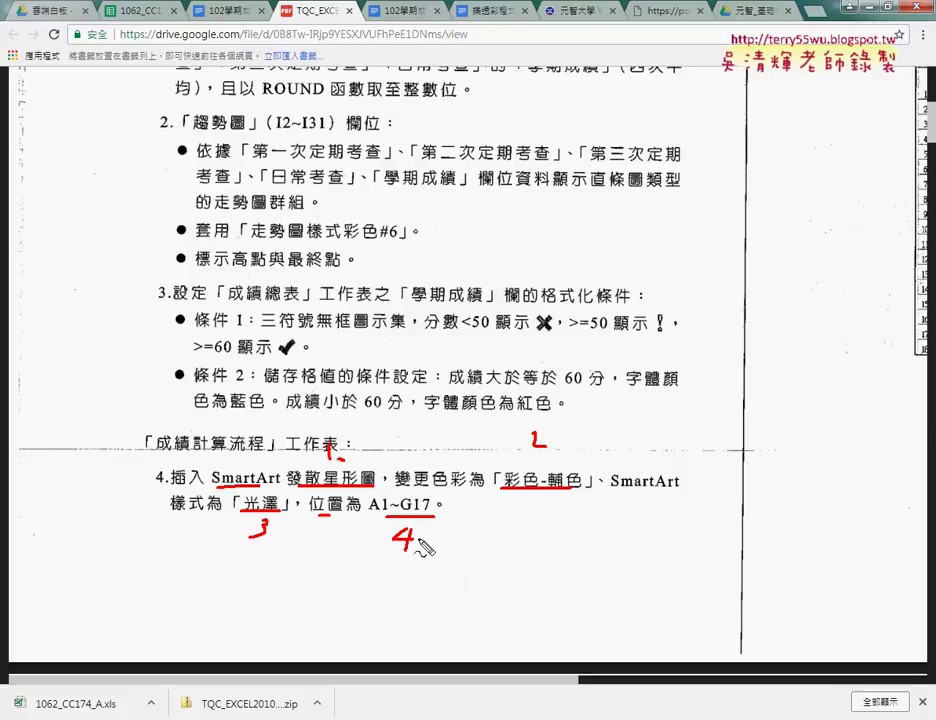
key(Escape)
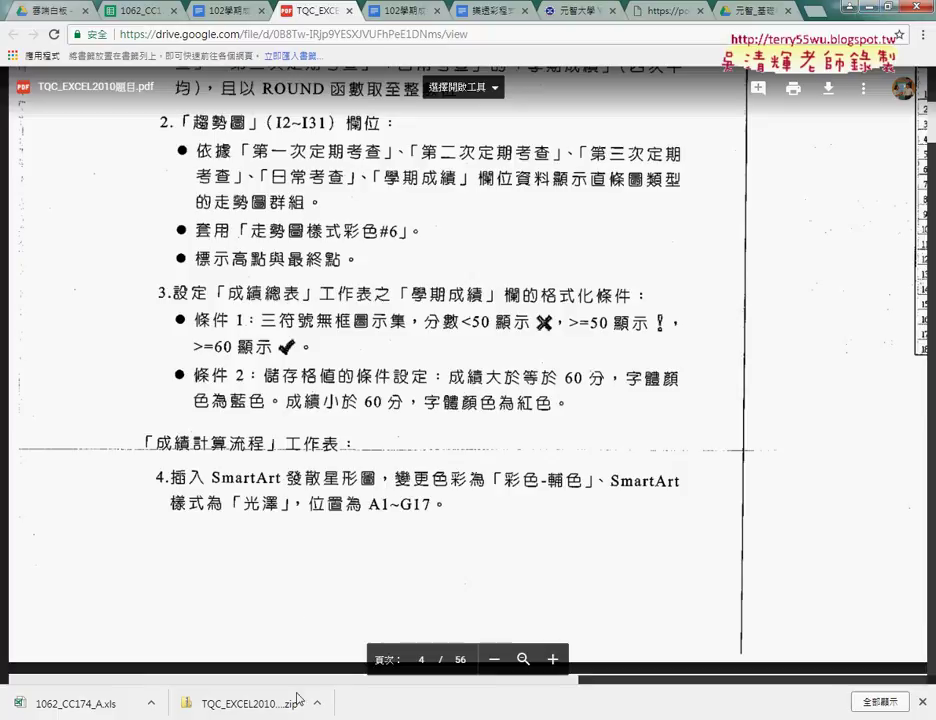
- Switch from Chrome back to the EXD01.xlsx workbook
click(240, 656)
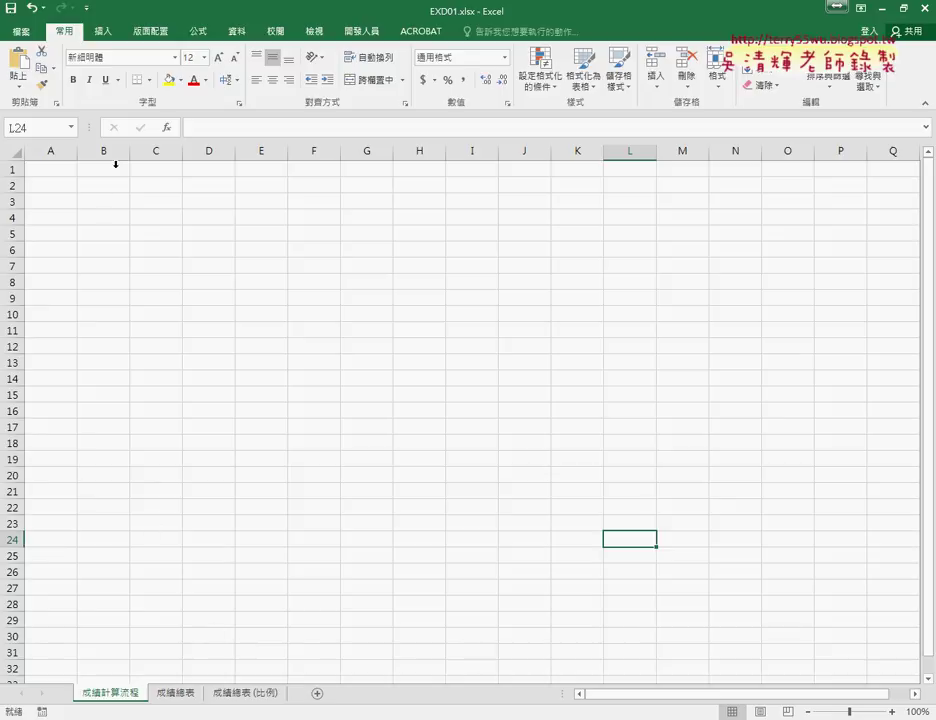
- Open the SmartArt chooser and browse list, process and cycle layouts, rechecking the exam PDF
click(104, 31)
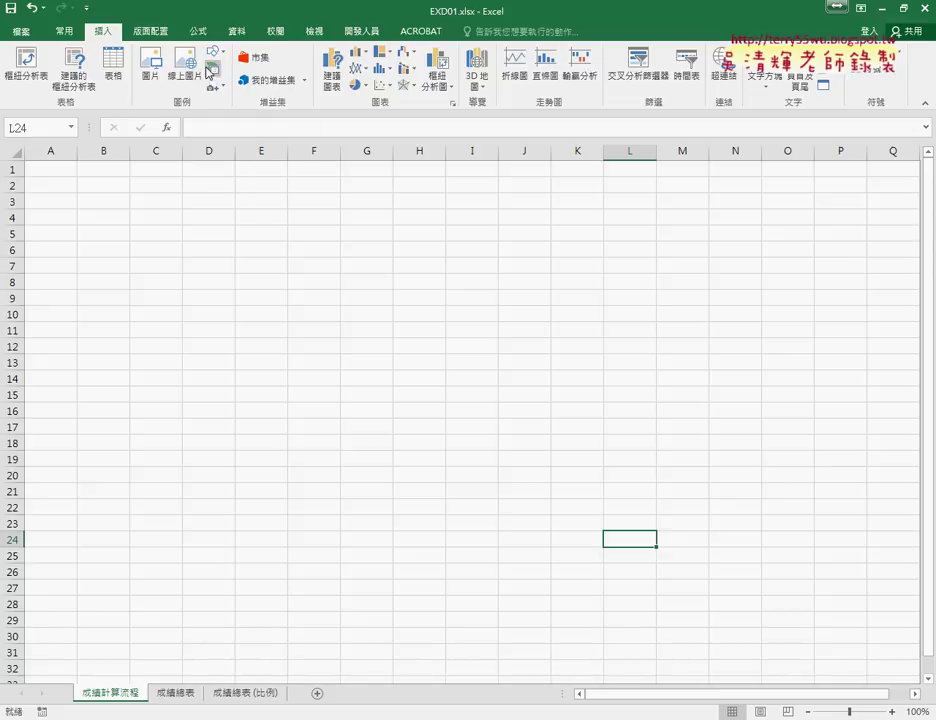
click(211, 70)
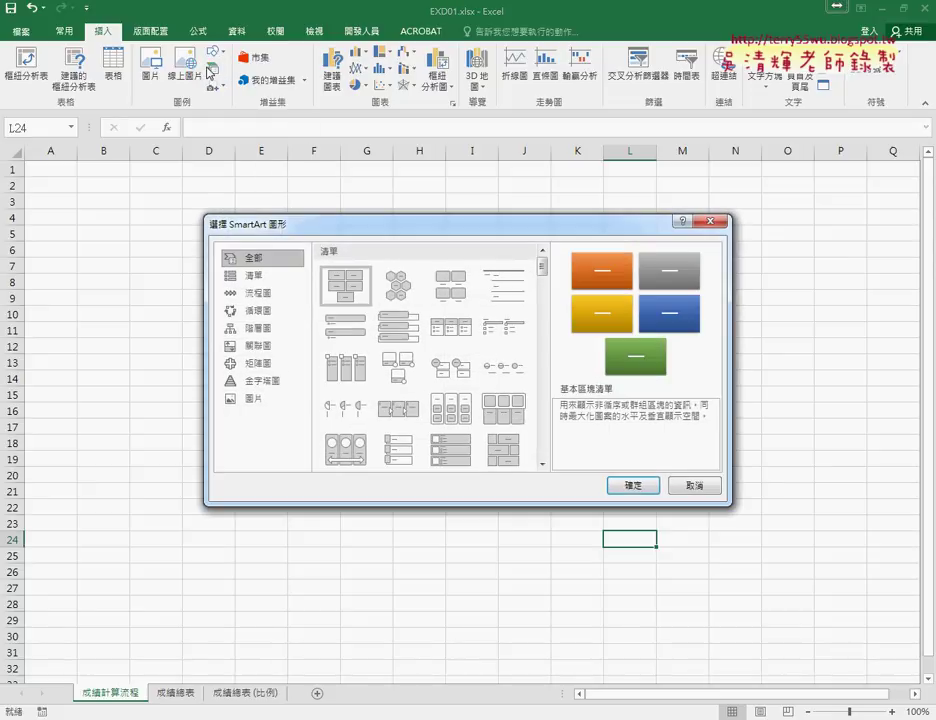
click(264, 282)
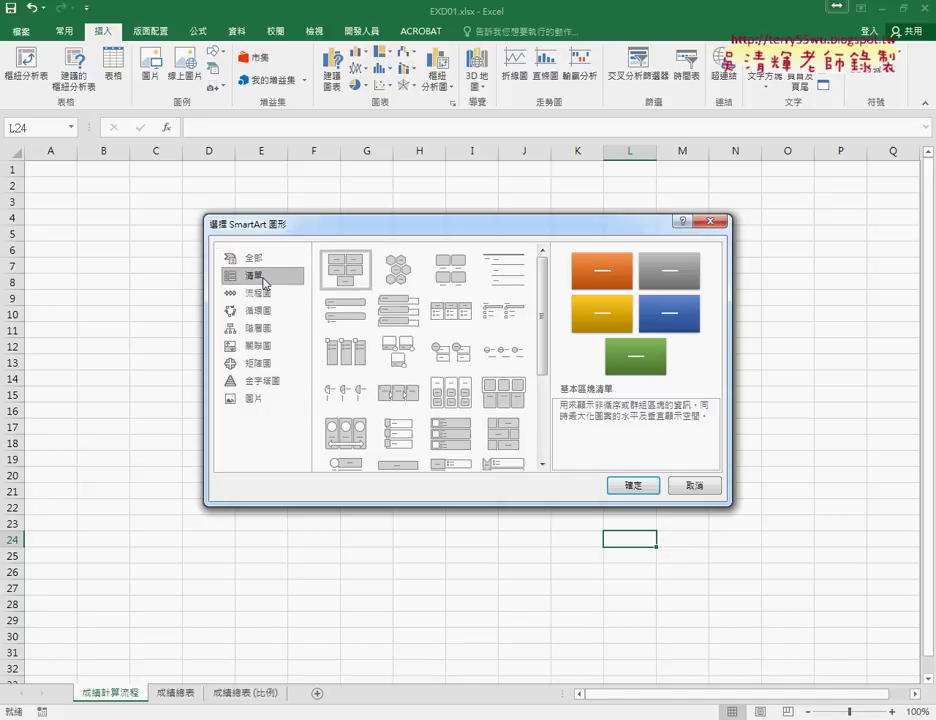
click(265, 294)
click(263, 311)
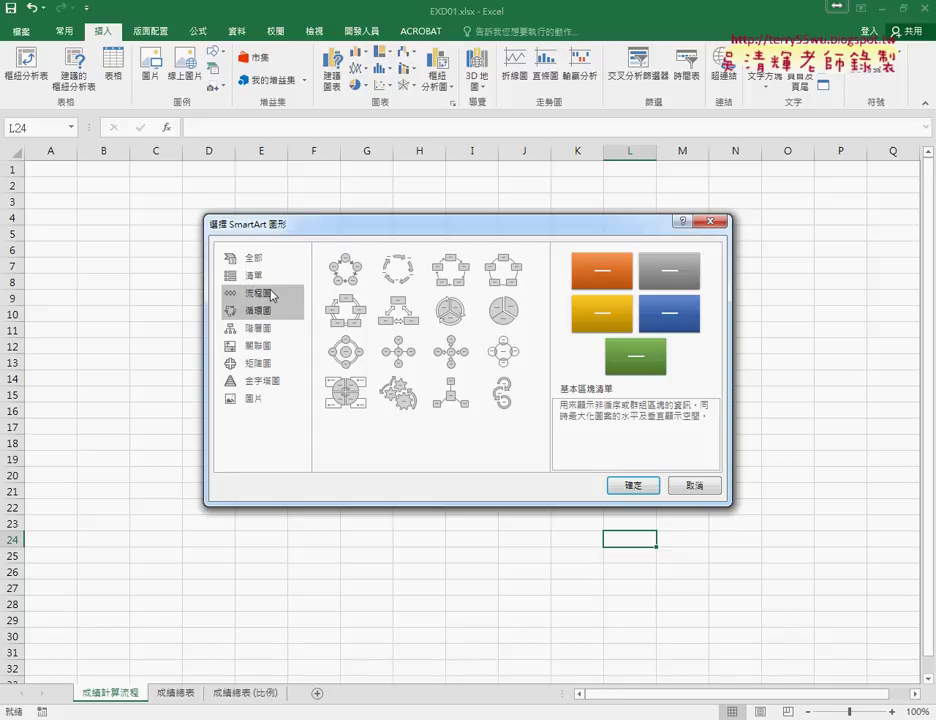
click(270, 293)
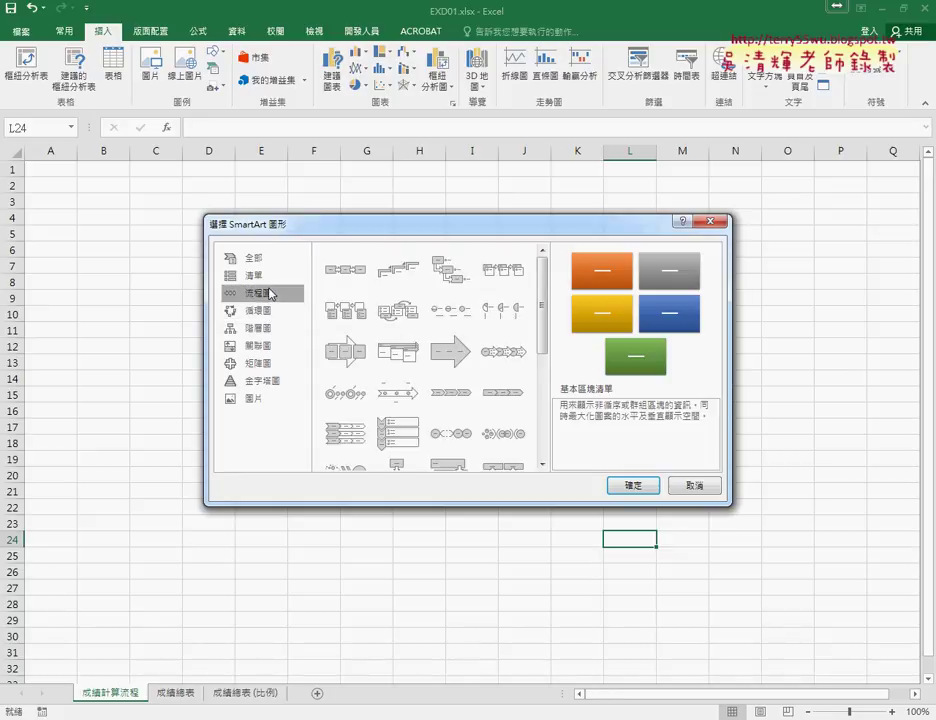
key(alt+Tab)
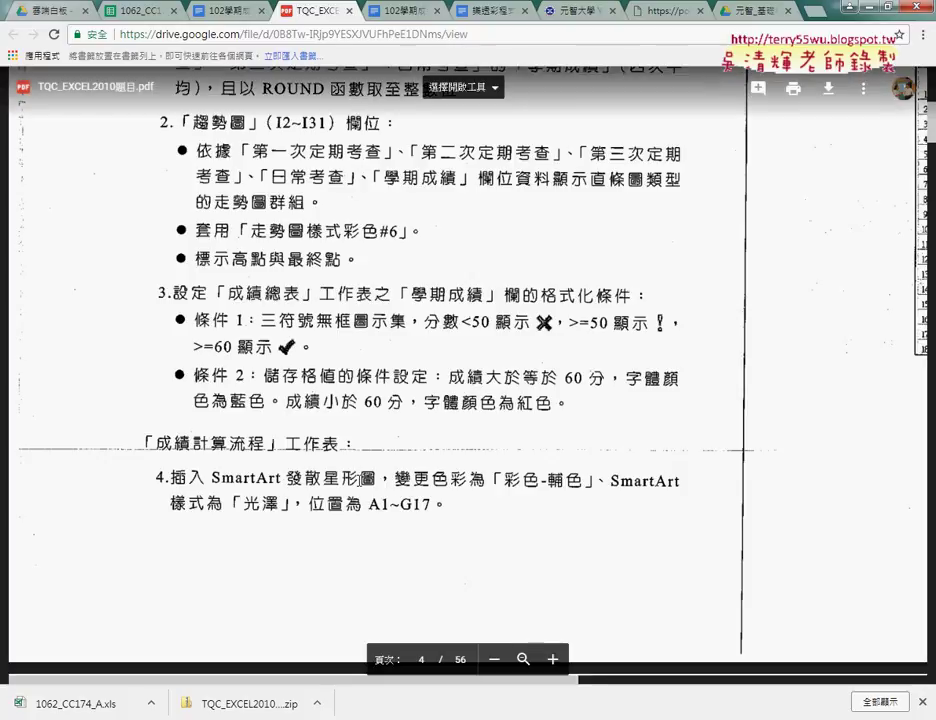
key(alt+Tab)
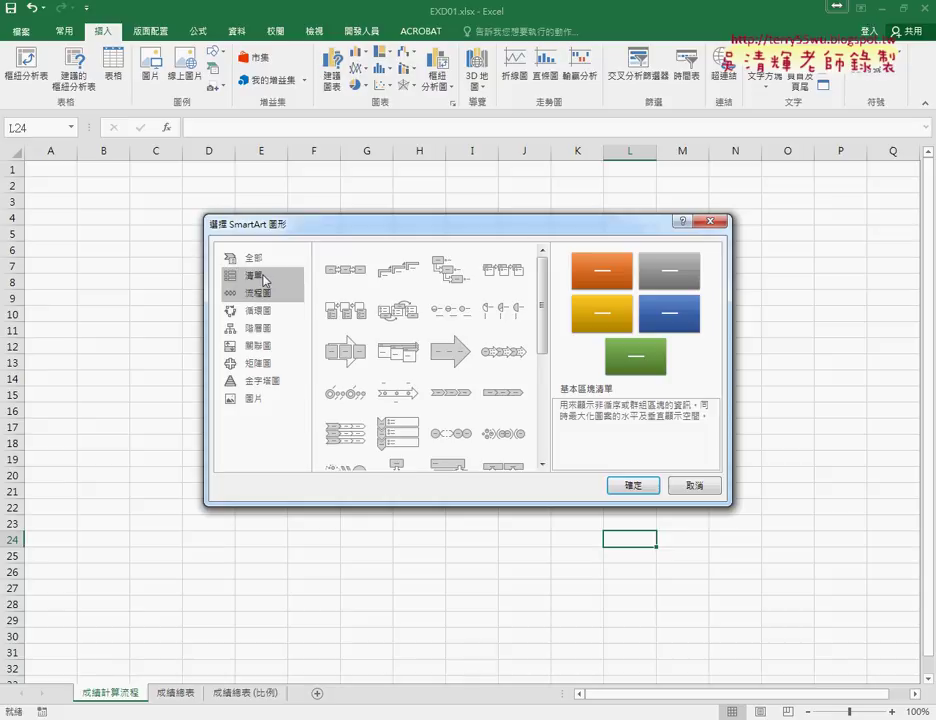
- Step through the 清單 and 流程圖 categories to the 循環圖 cycle layouts
click(261, 279)
click(263, 294)
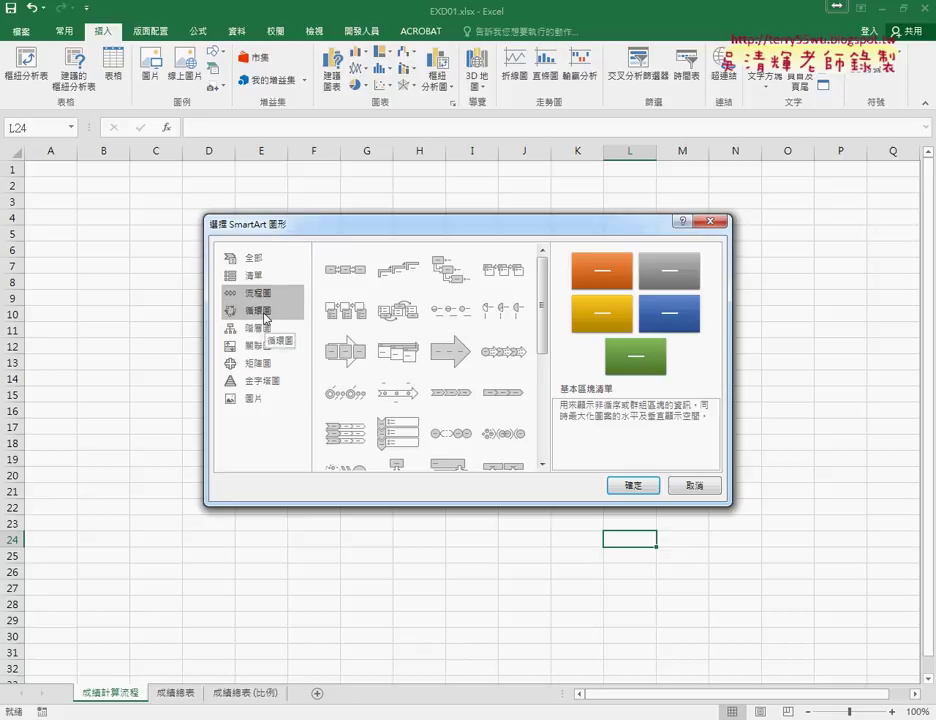
click(264, 313)
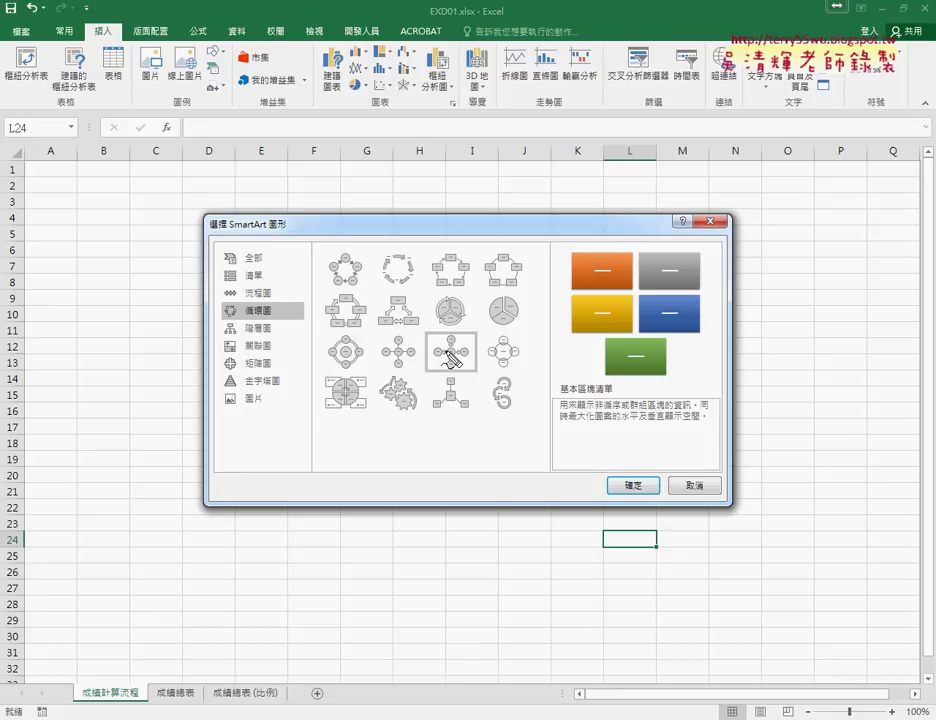
- Annotate the path to the cycle layout, clear the marks, and insert the SmartArt
drag(272, 304, 276, 324)
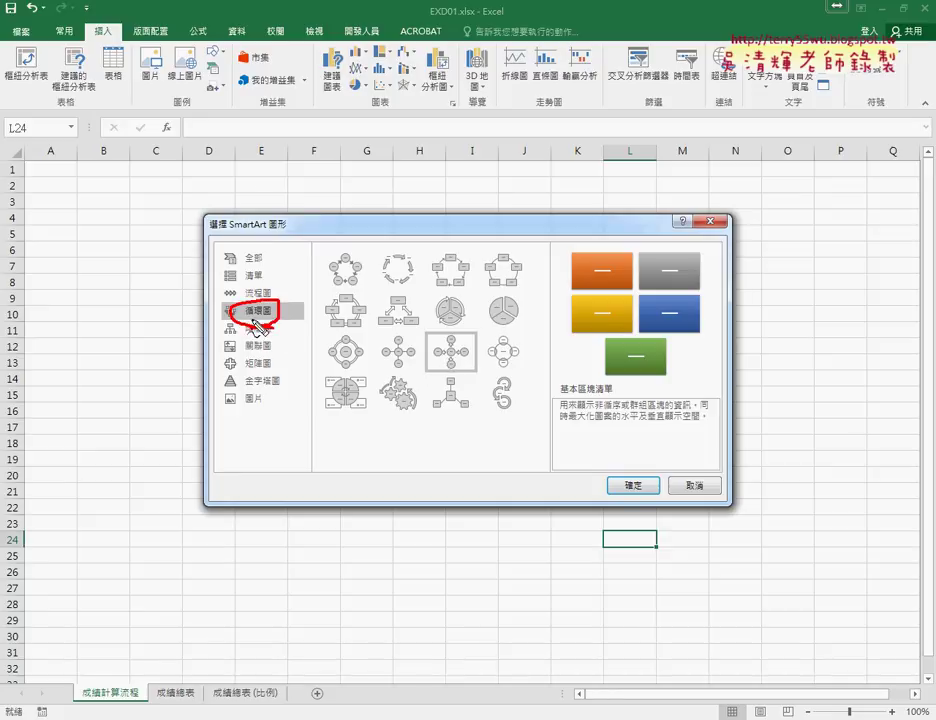
drag(112, 18, 130, 35)
drag(212, 60, 255, 298)
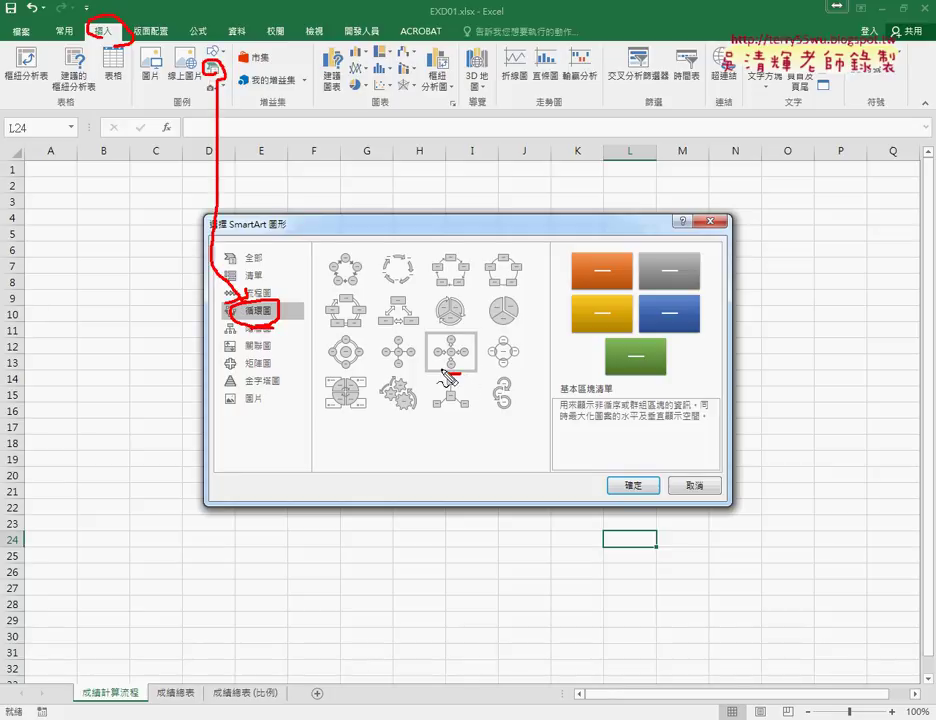
drag(446, 343, 452, 372)
drag(288, 320, 437, 352)
key(Escape)
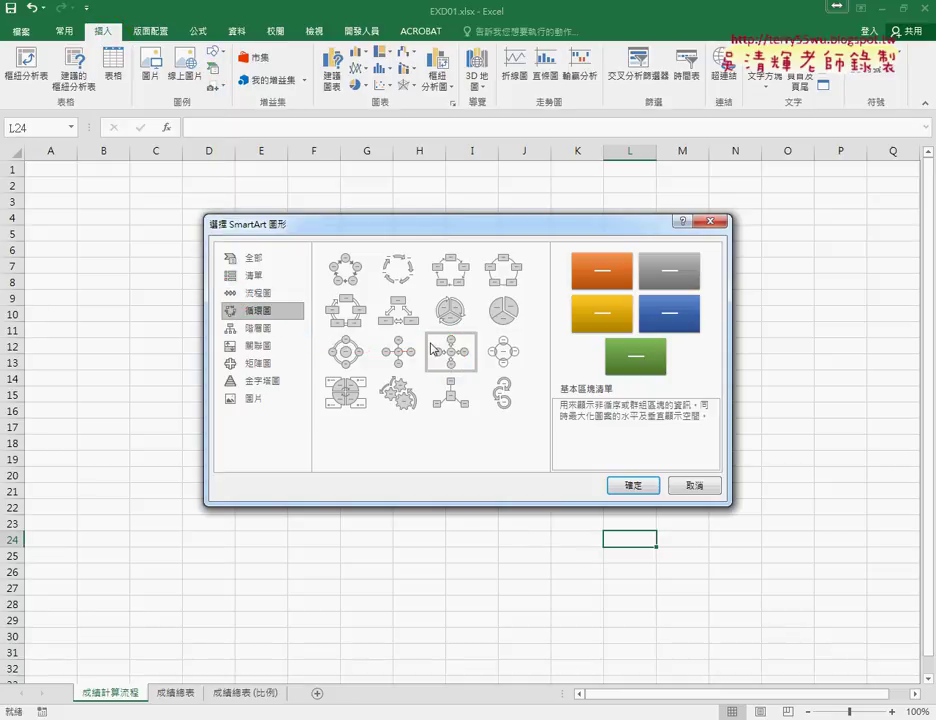
click(640, 484)
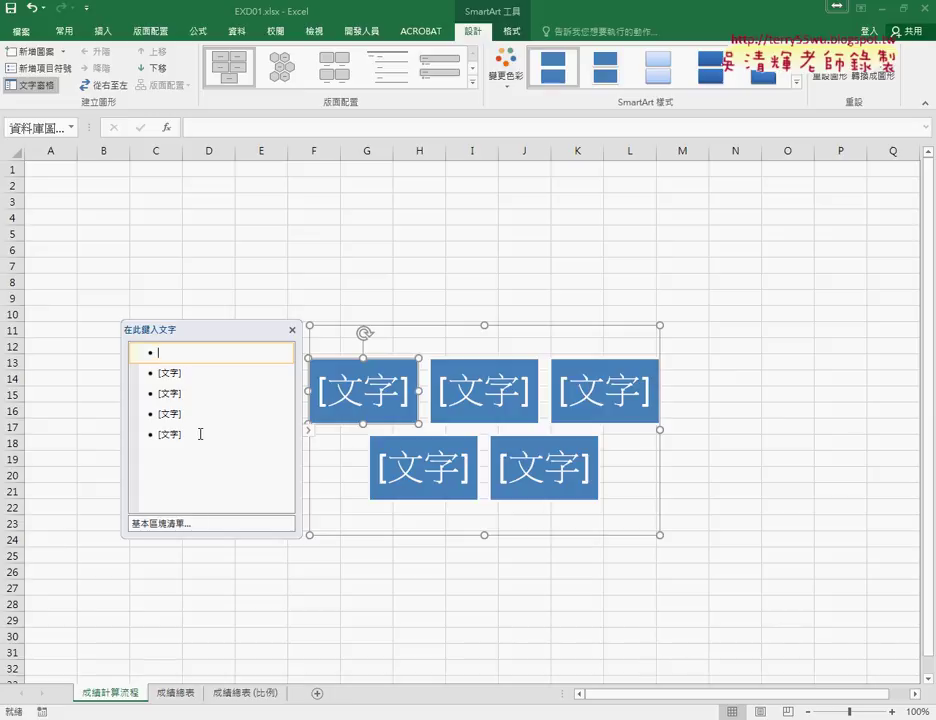
- Switch to the 成績總表 grade table sheet
click(180, 693)
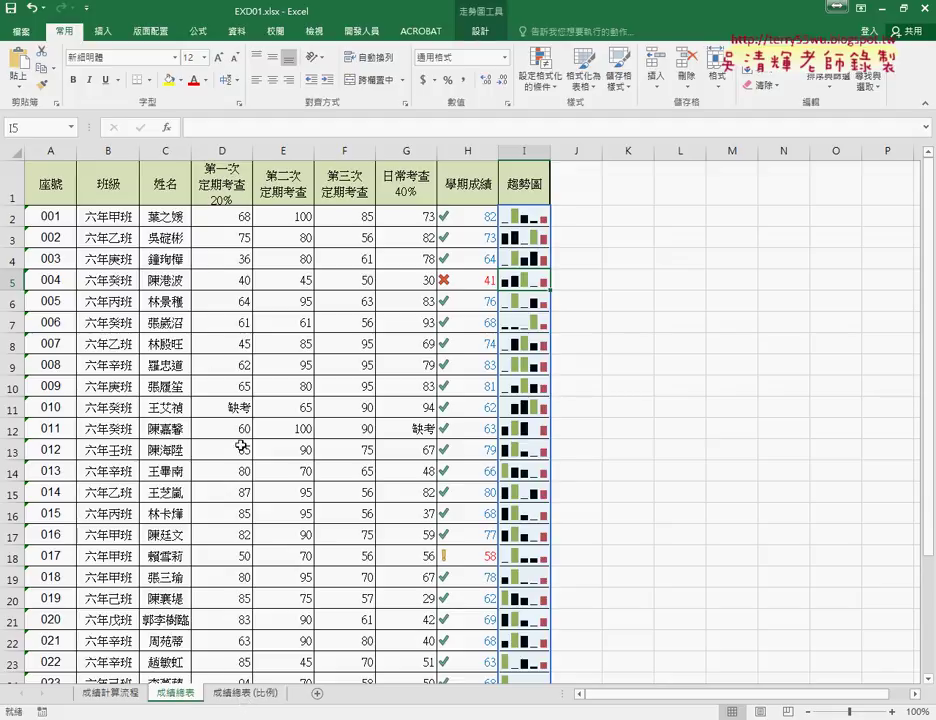
- Delete 20% from the D1 header and 40% from G1, then select D1:H1
click(215, 182)
click(264, 127)
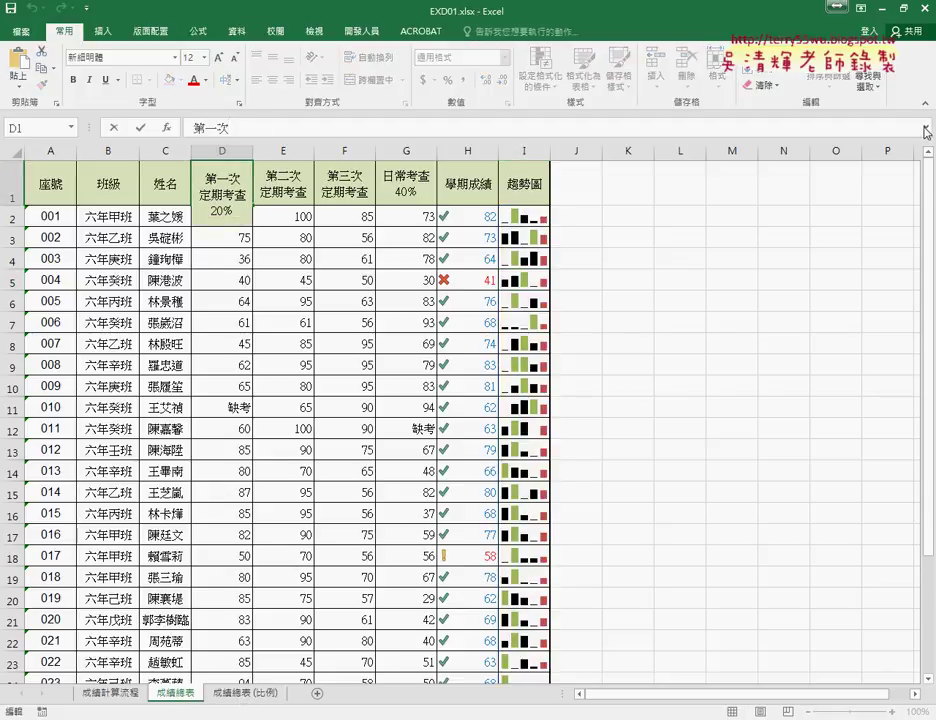
key(ctrl+shift+u)
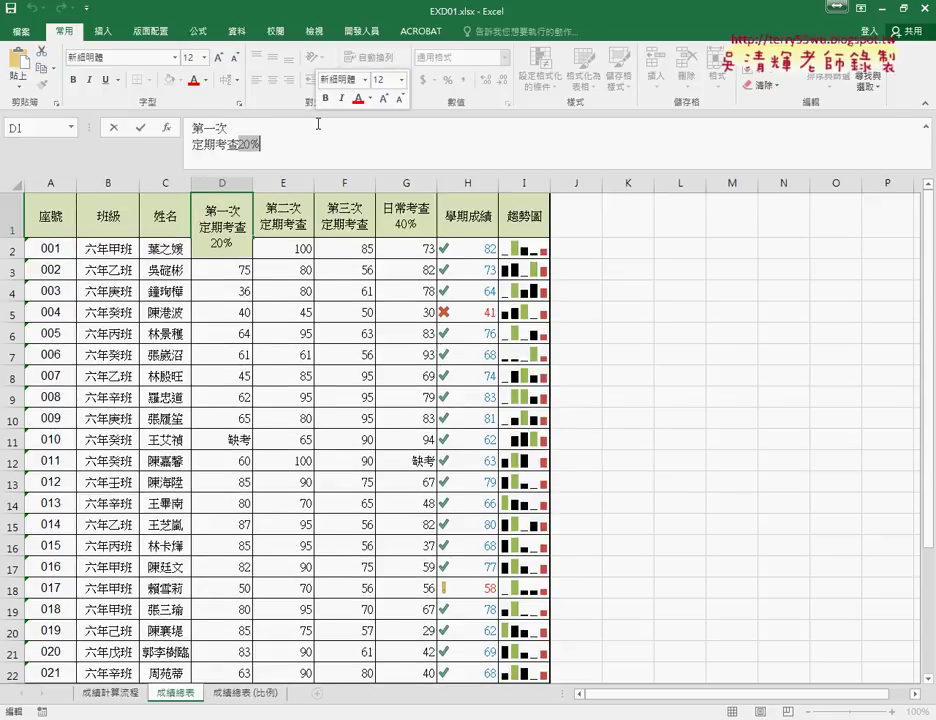
key(Delete)
key(Tab)
key(Tab)
key(Tab)
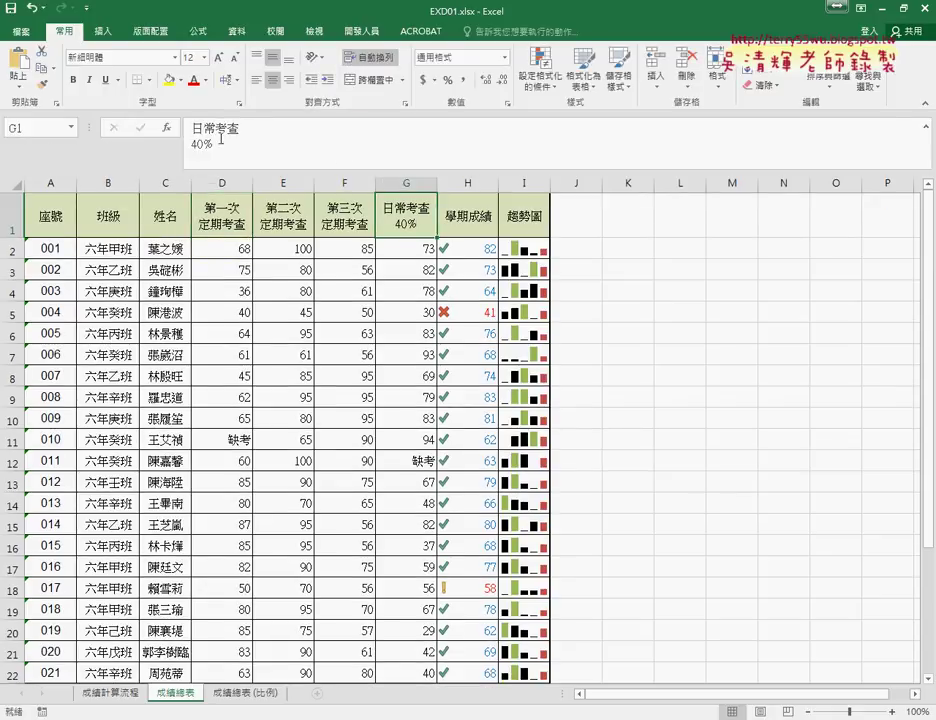
double_click(221, 138)
key(Delete)
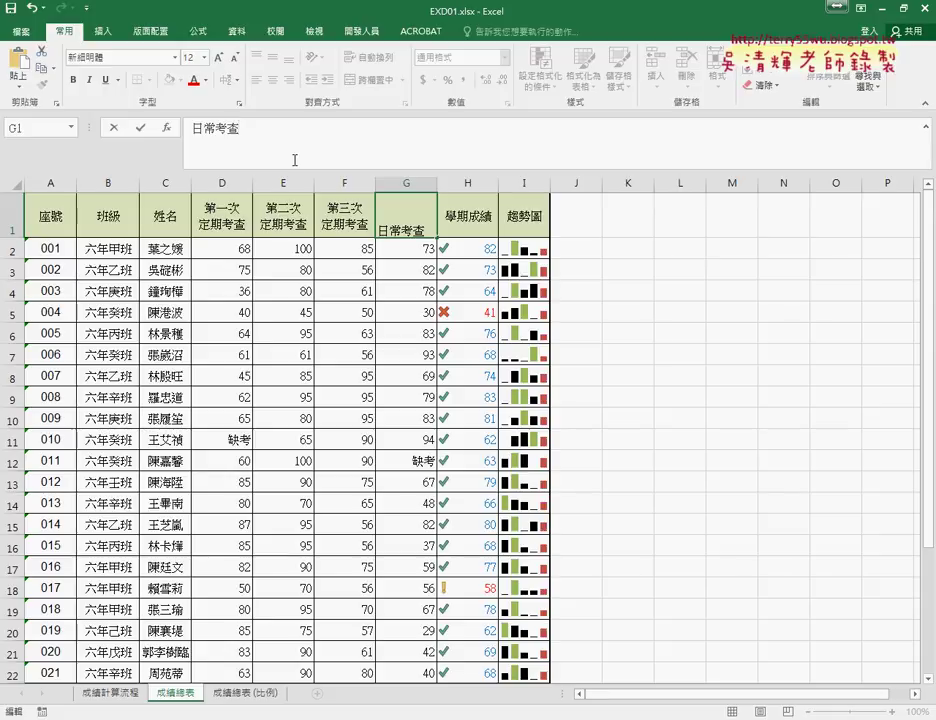
click(140, 128)
click(224, 213)
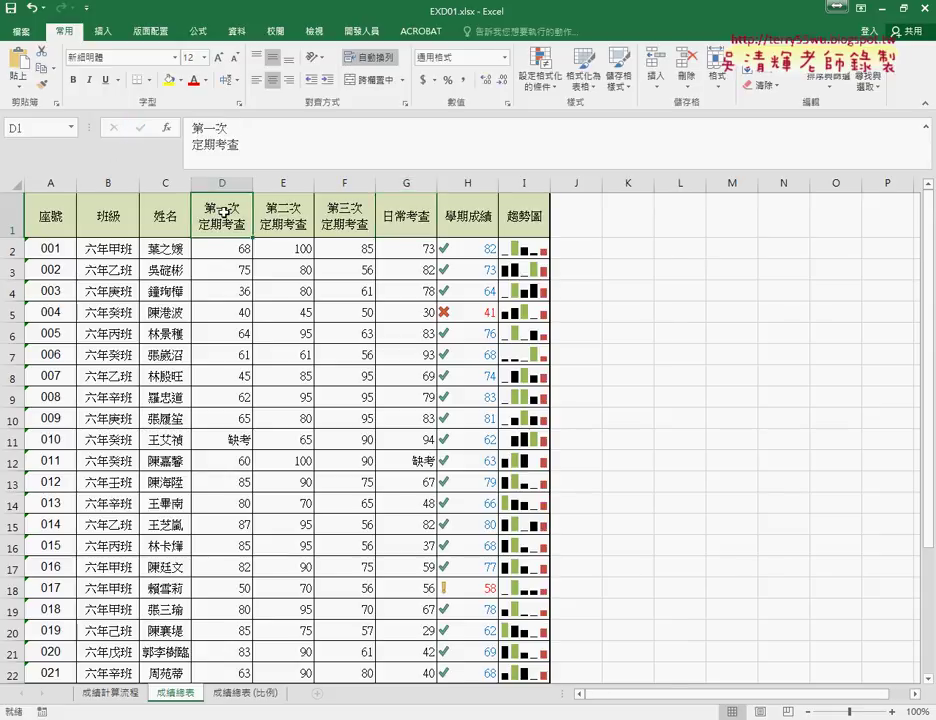
drag(224, 213, 453, 232)
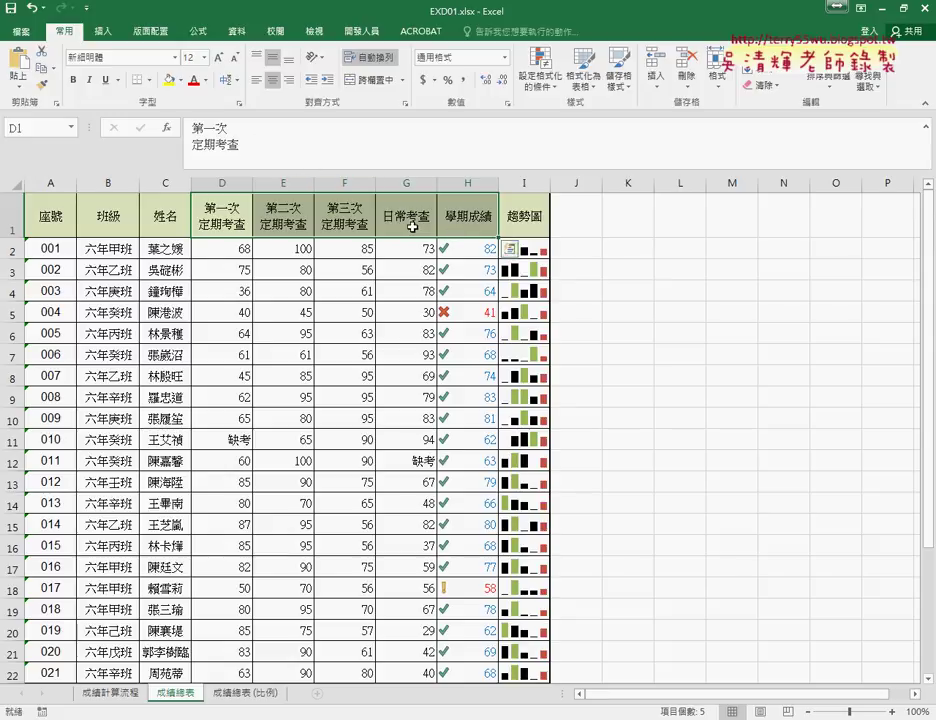
- Copy the D1:H1 headers and launch Notepad from Start > 附屬應用程式
key(ctrl+c)
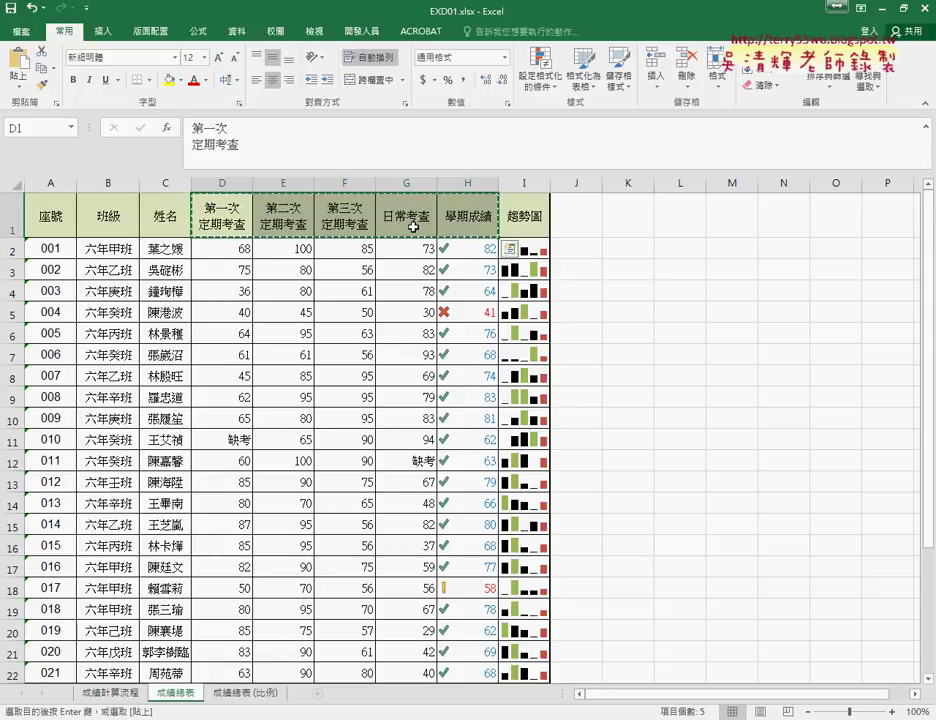
key(super)
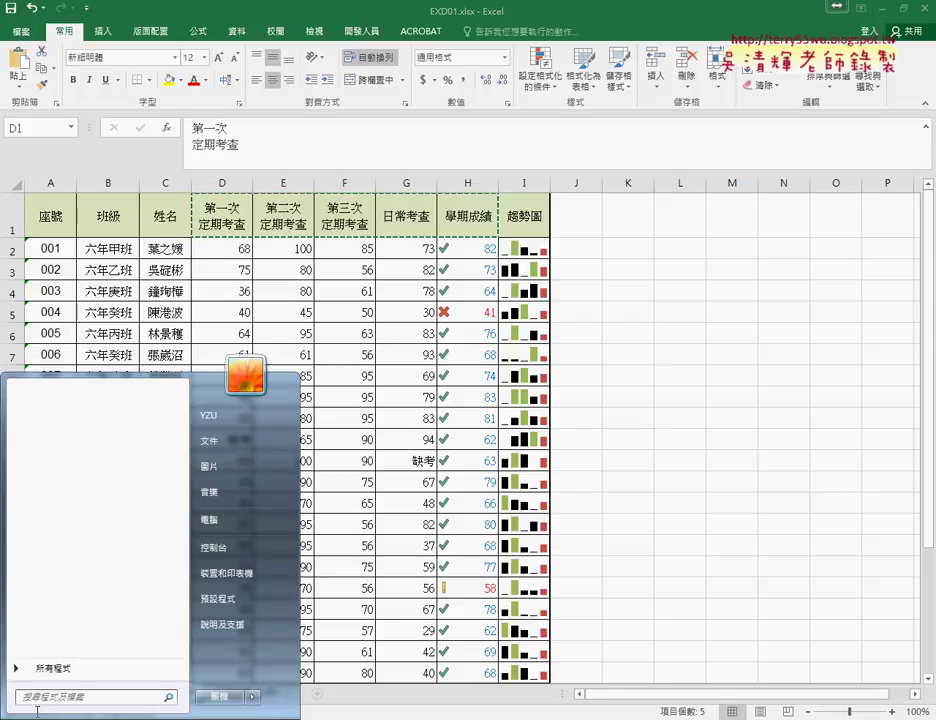
click(55, 668)
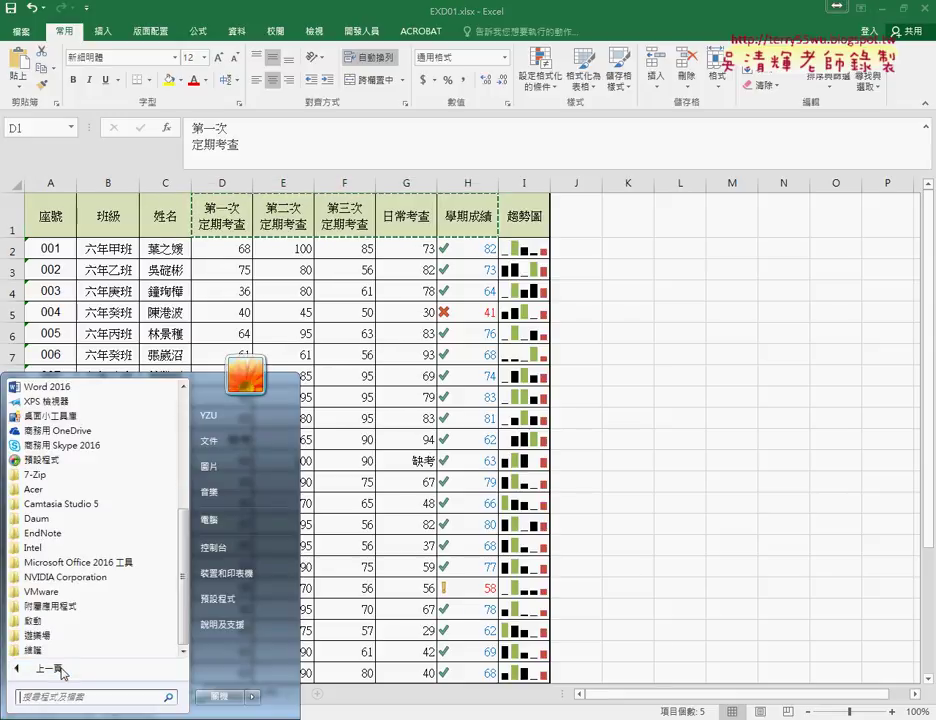
click(102, 606)
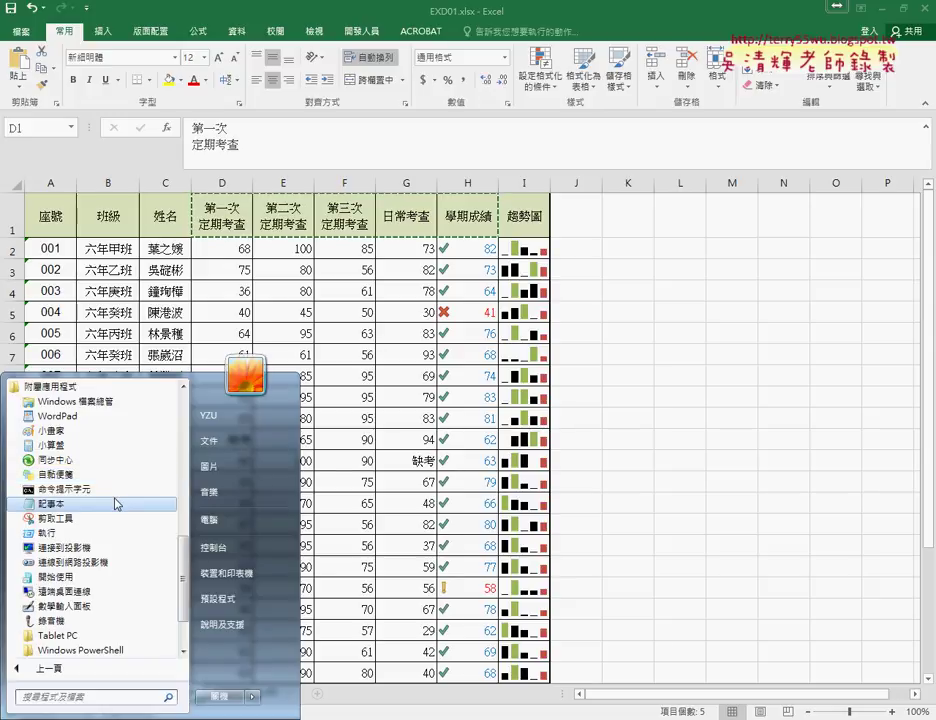
click(117, 503)
right_click(390, 362)
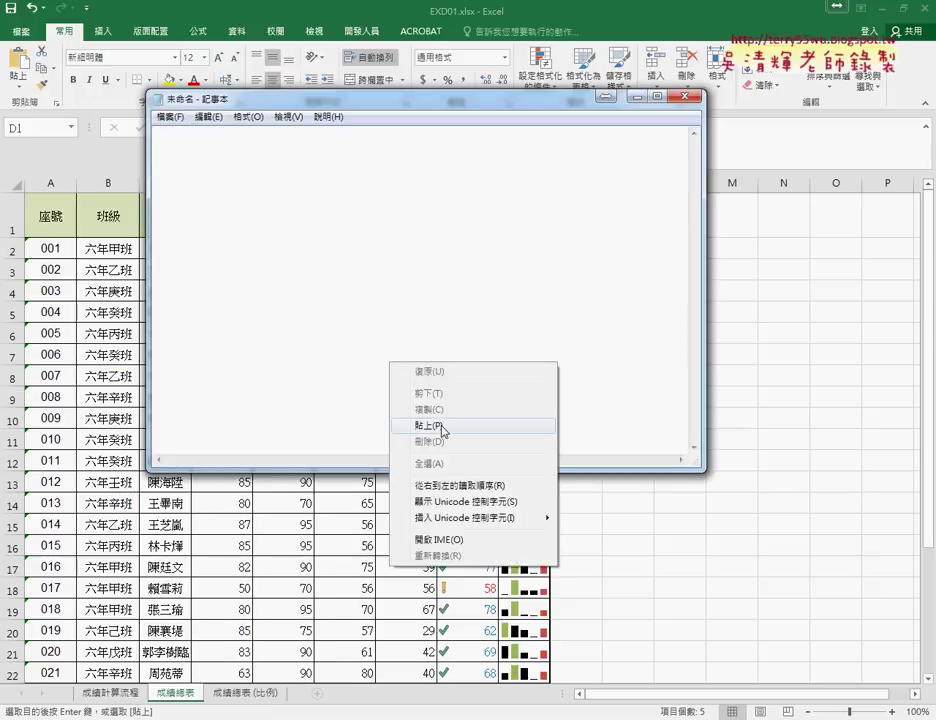
- Paste the copied grade headers into Notepad and remove every space with Replace All
click(407, 424)
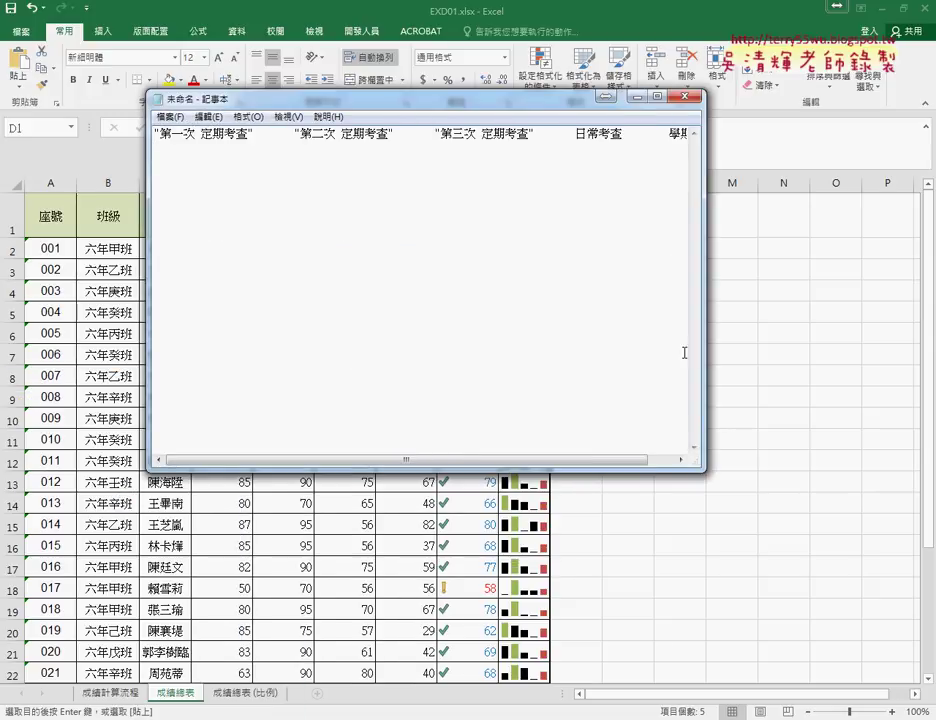
drag(705, 352, 866, 351)
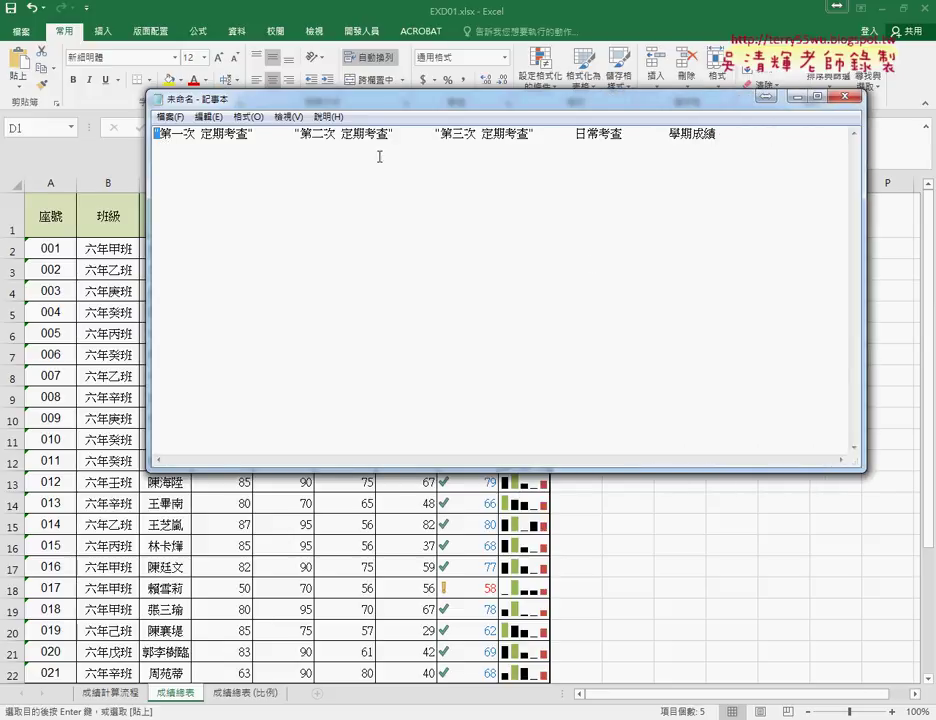
drag(196, 133, 203, 133)
key(ctrl+c)
key(ctrl+h)
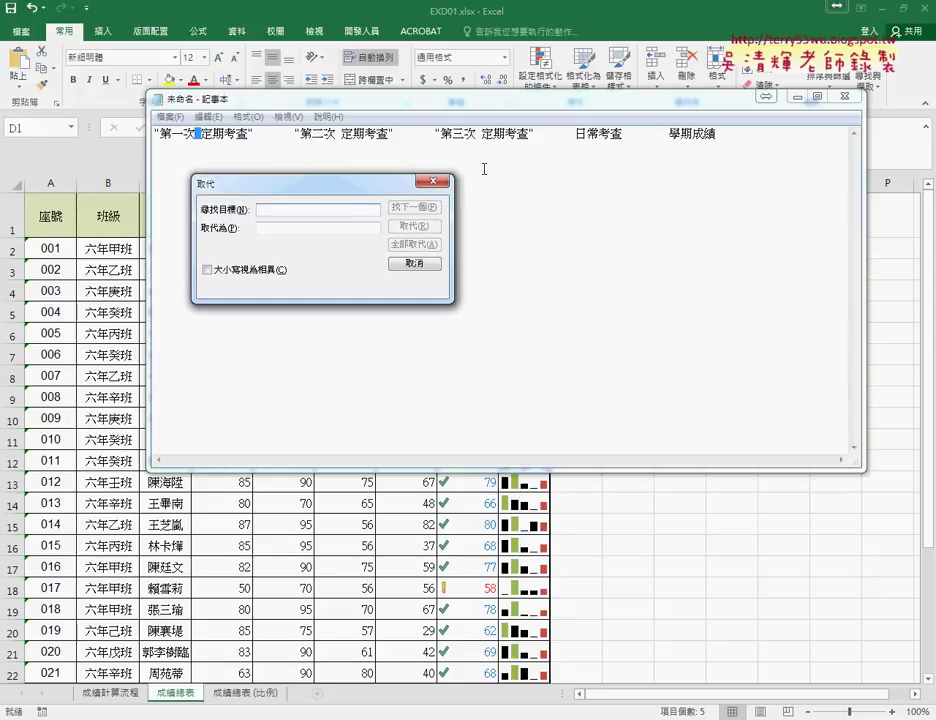
key(ctrl+v)
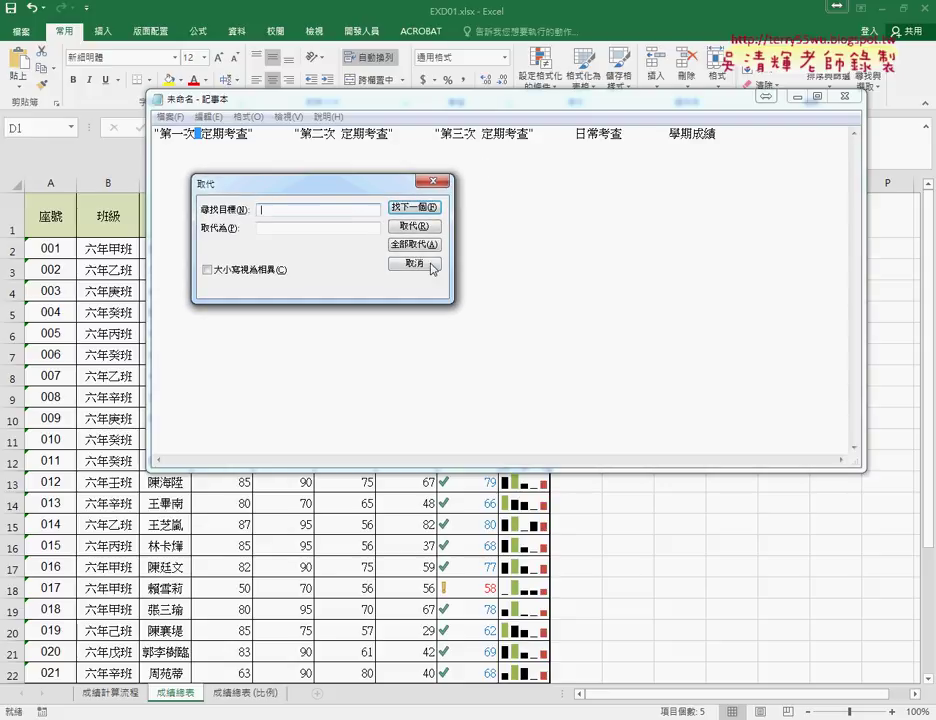
click(413, 244)
click(416, 264)
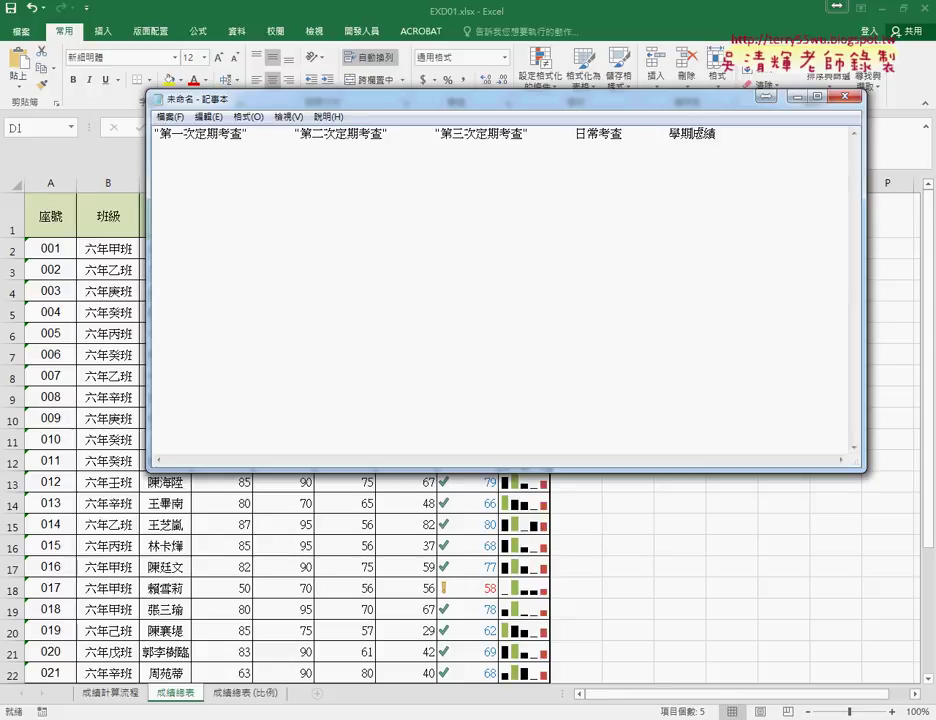
- Copy 學期成績 from Notepad and start editing the first SmartArt block on 成績計算流程
mouse_move(716, 133)
mouse_down()
mouse_move(683, 133)
mouse_move(716, 133)
mouse_up()
right_click(696, 133)
click(720, 181)
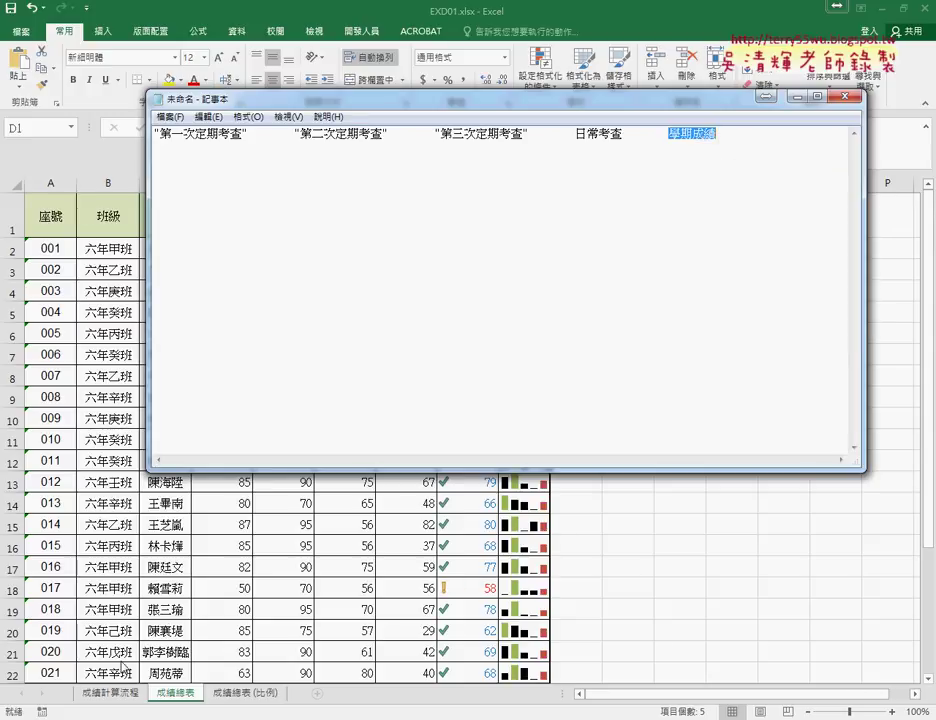
click(120, 695)
click(118, 694)
click(183, 385)
- Paste 學期成績 into the first block, remove it again, and select the whole block-list SmartArt
key(ctrl+v)
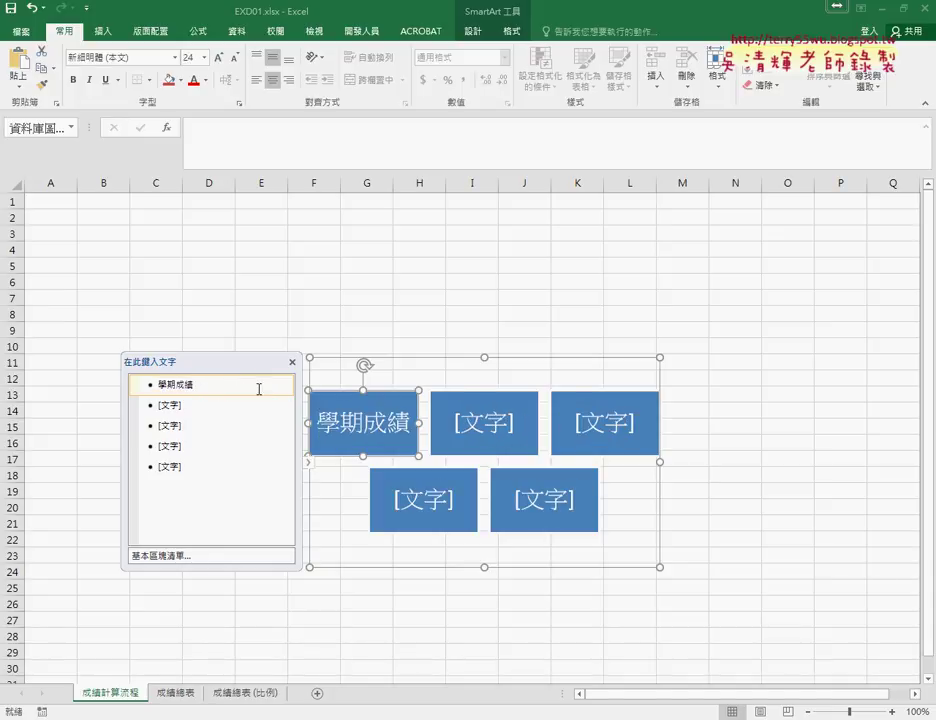
key(BackSpace)
key(BackSpace)
key(BackSpace)
click(293, 364)
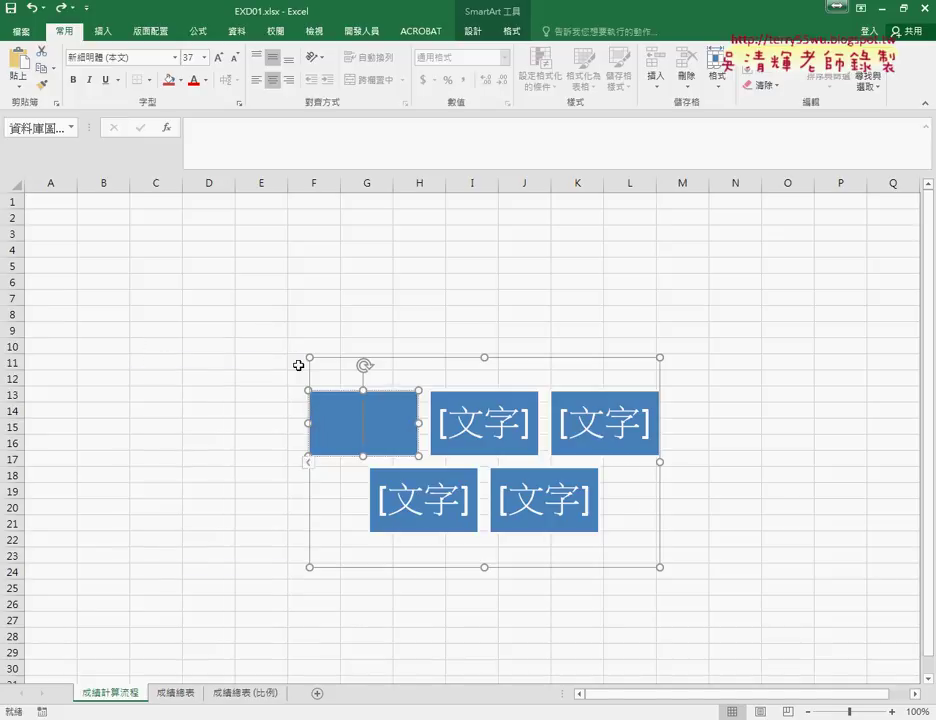
click(445, 358)
- Replace the old graphic with a 循環圖 > 發散星形圖 SmartArt and move it up and left
key(Delete)
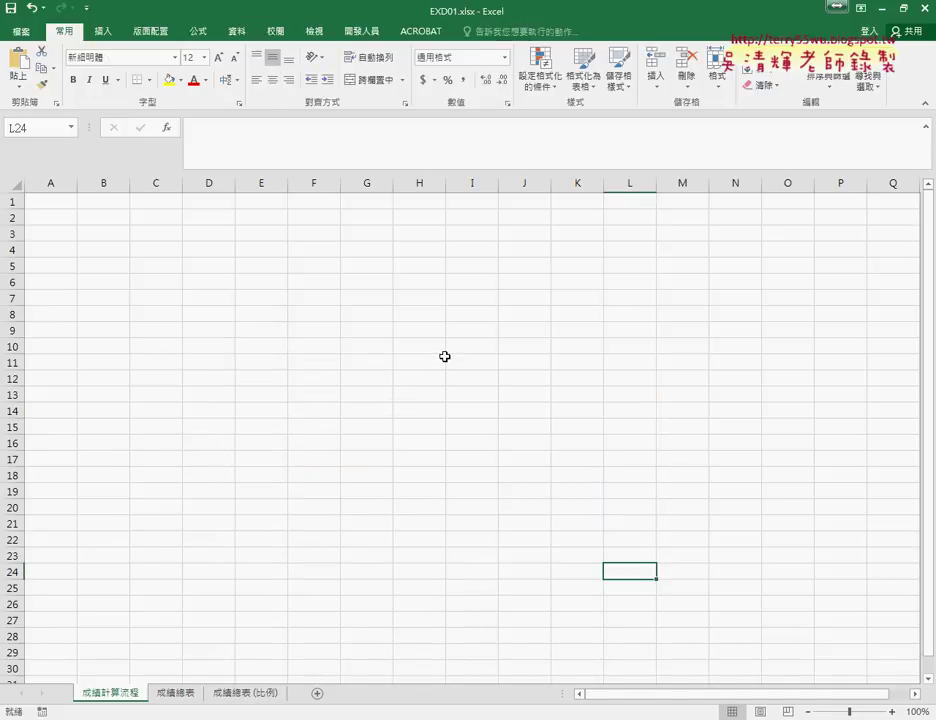
click(103, 31)
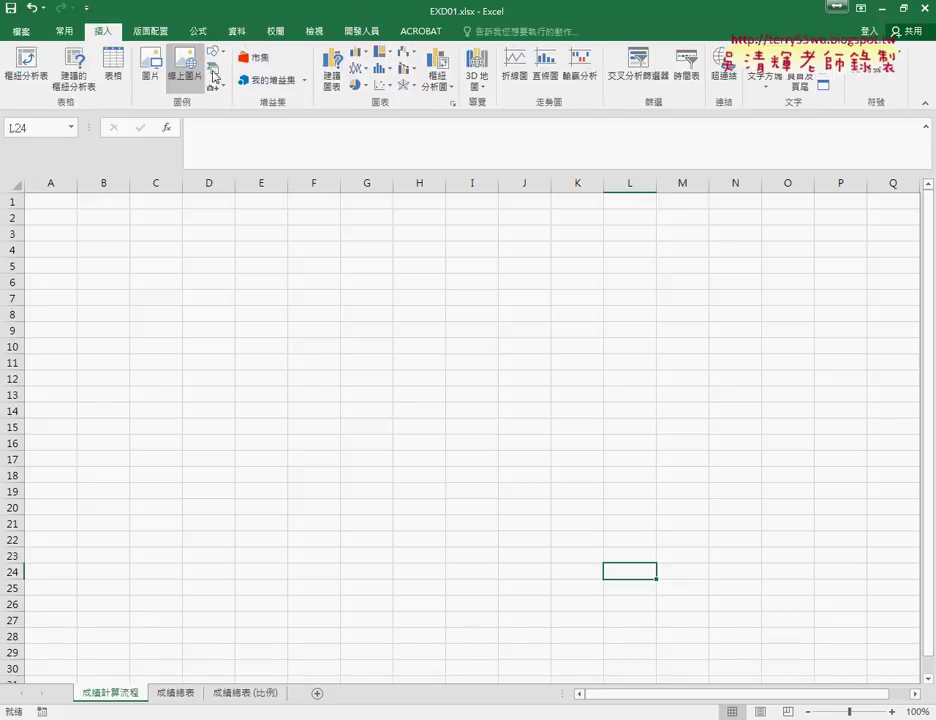
click(213, 68)
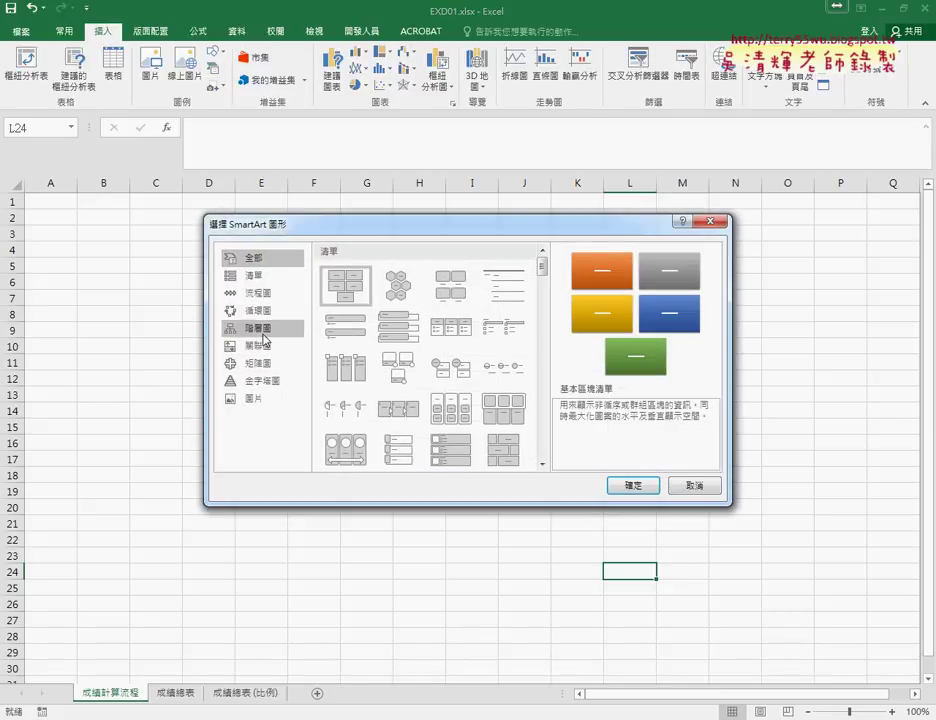
click(278, 310)
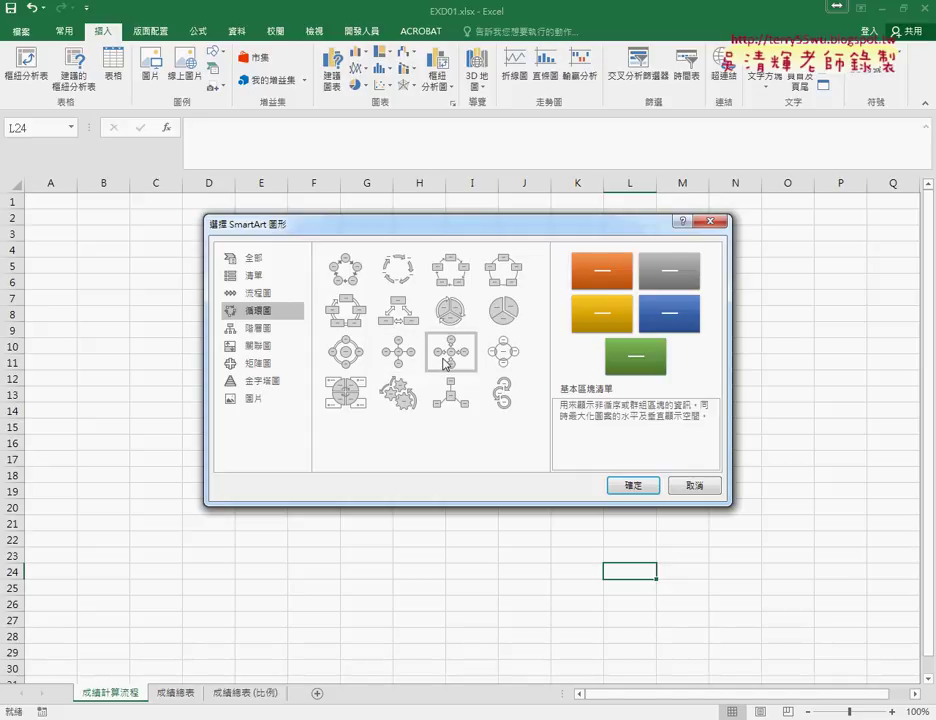
click(445, 358)
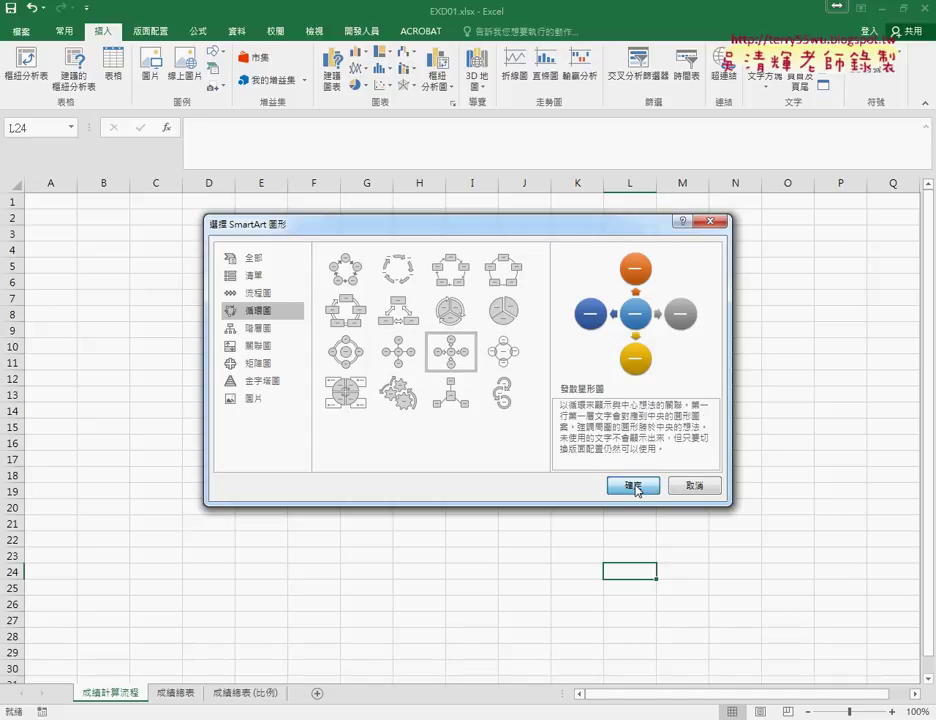
click(636, 487)
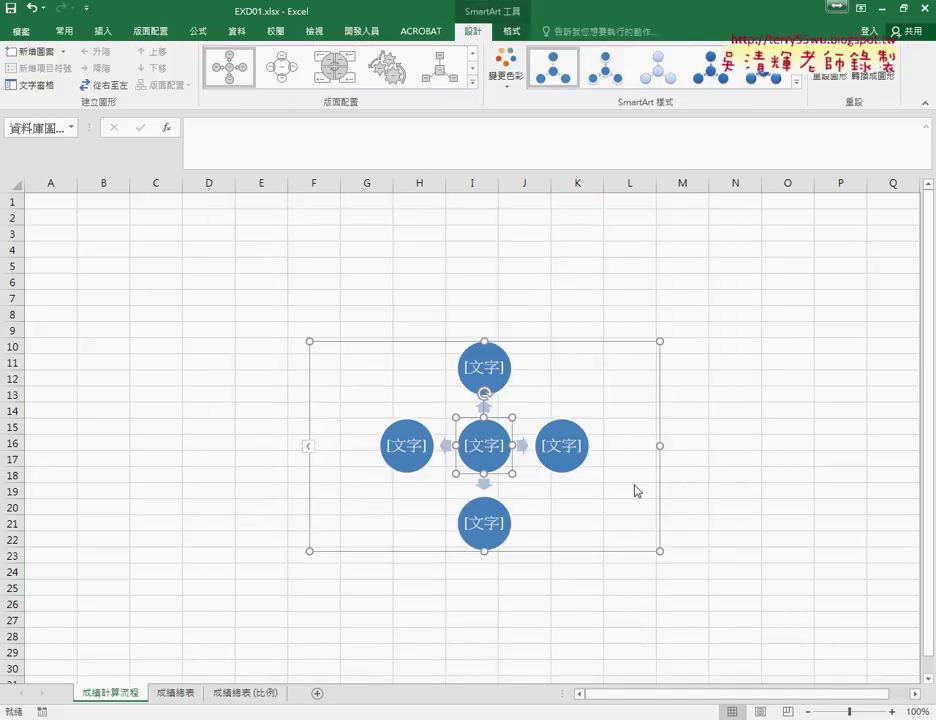
click(338, 343)
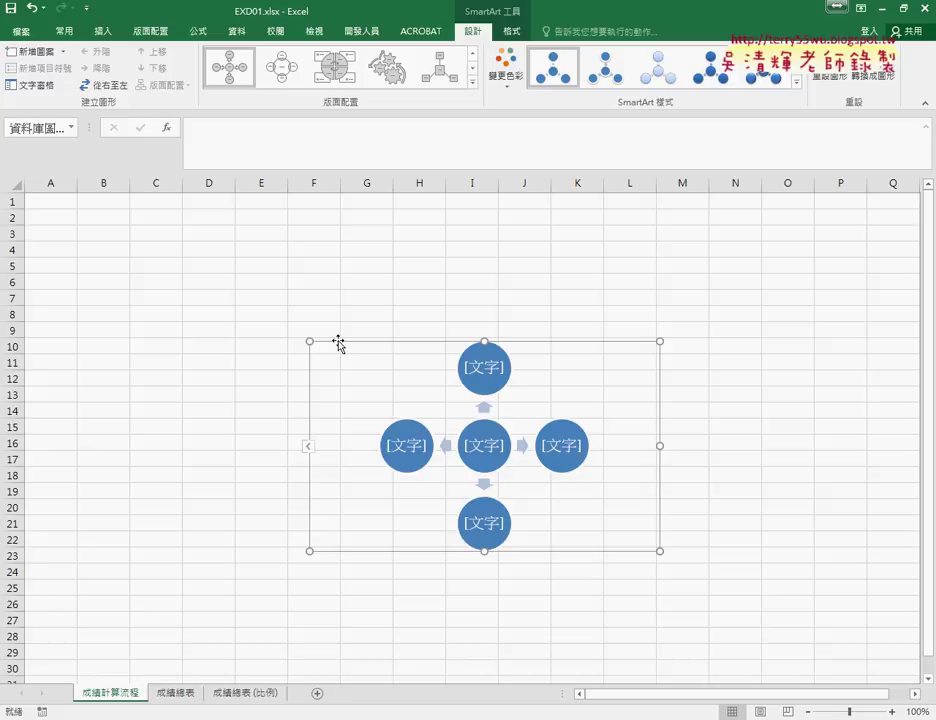
drag(338, 343, 253, 242)
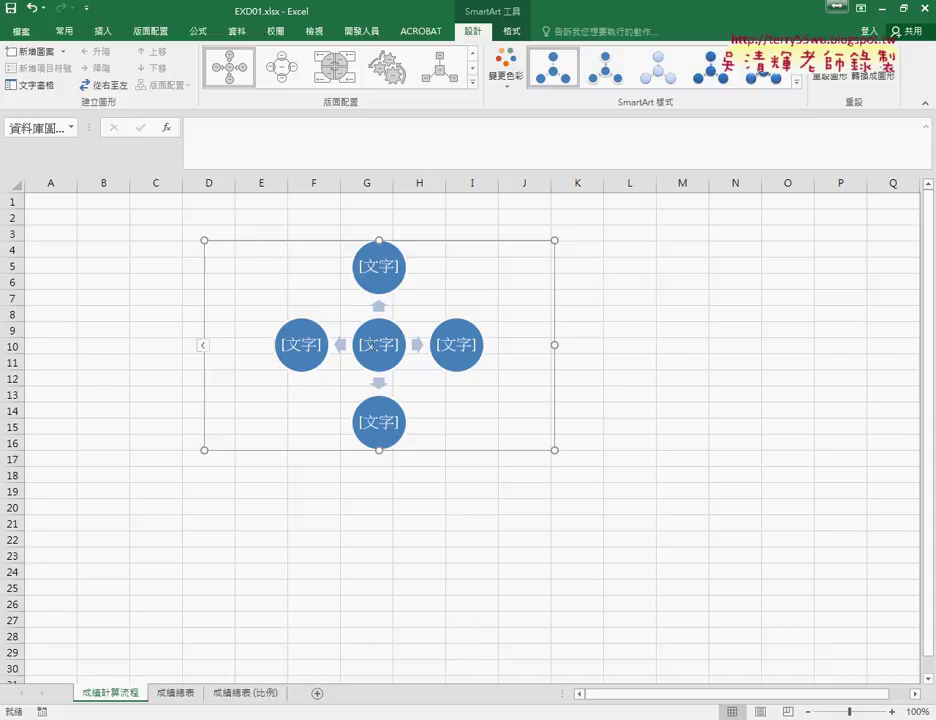
- Type 學期成績 into the radial diagram's centre circle through the SmartArt text pane
click(380, 348)
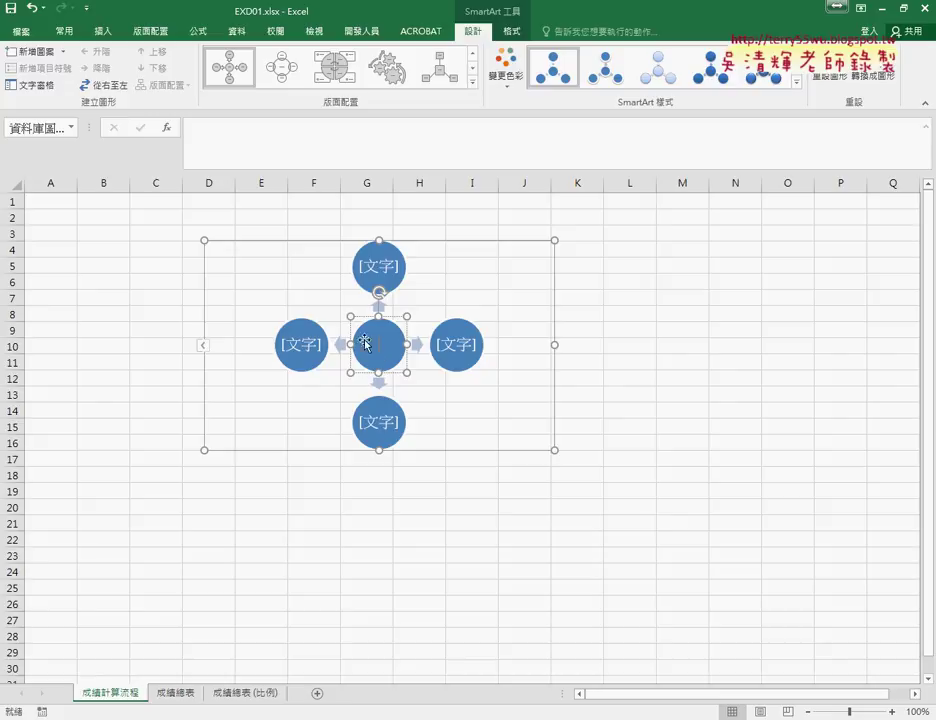
click(31, 88)
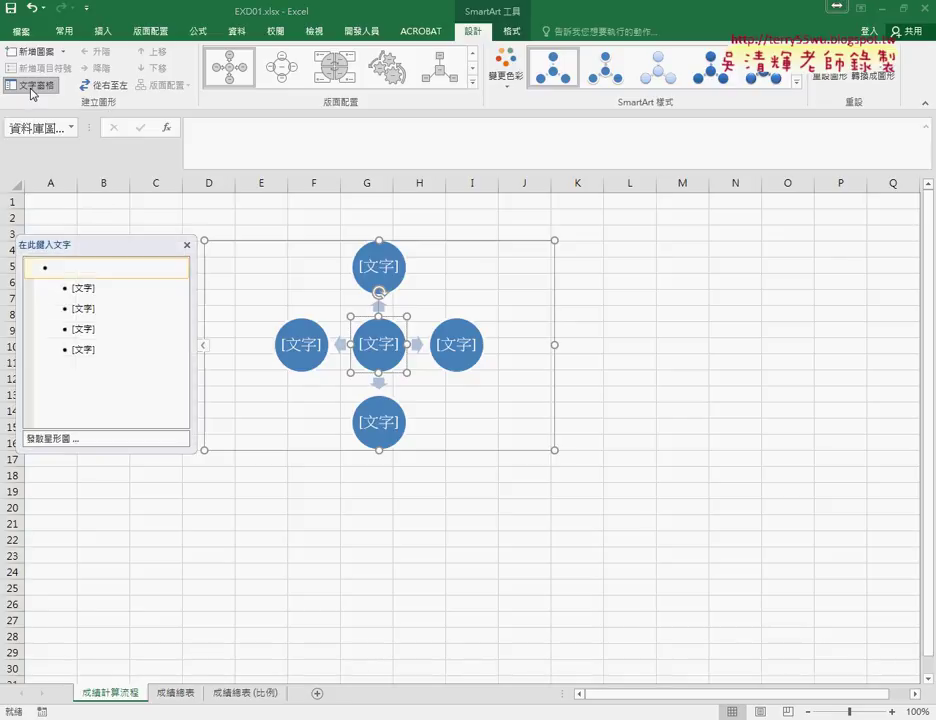
click(31, 89)
click(32, 91)
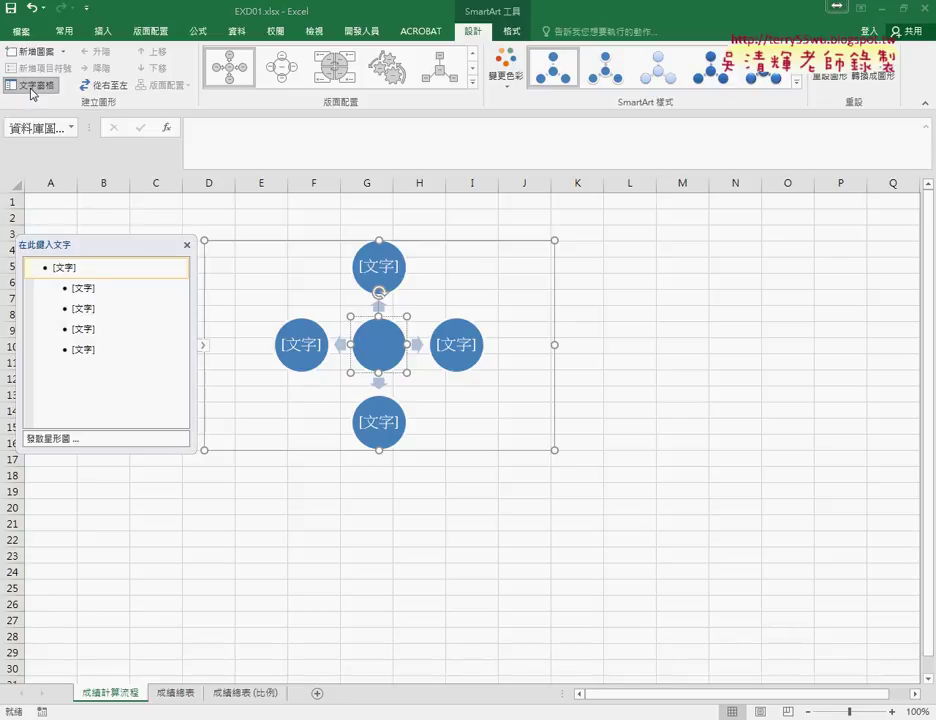
click(187, 245)
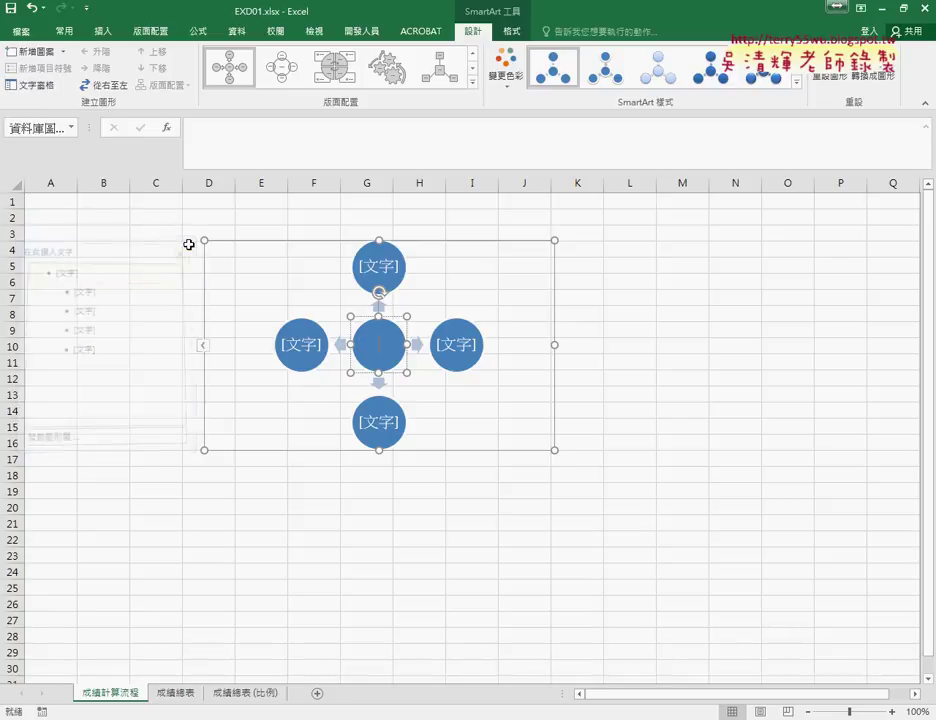
click(38, 88)
click(86, 269)
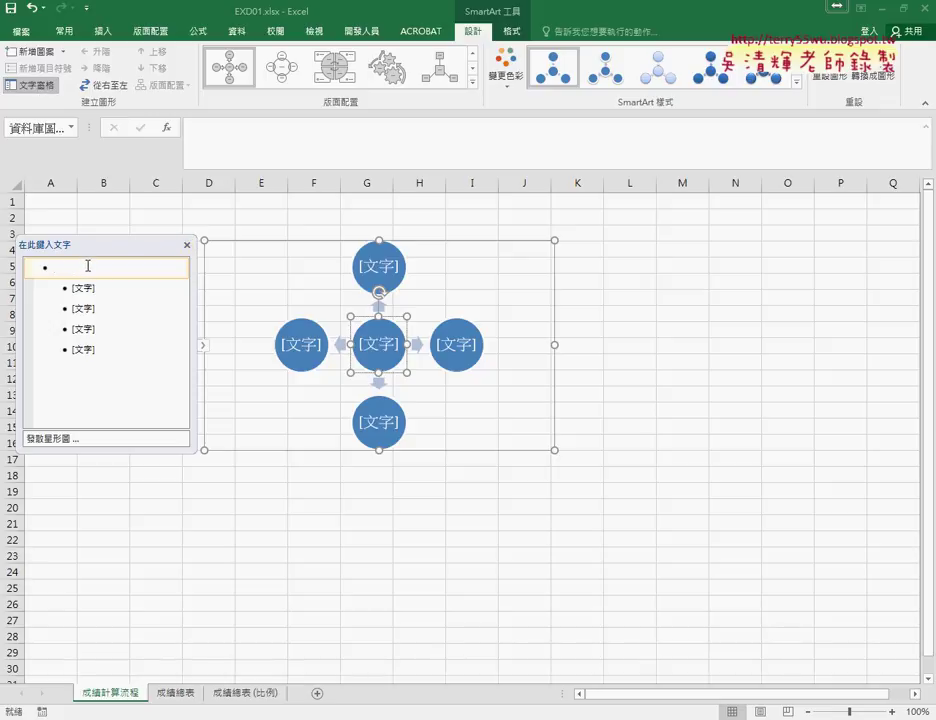
text(學期成績)
key(alt+Tab)
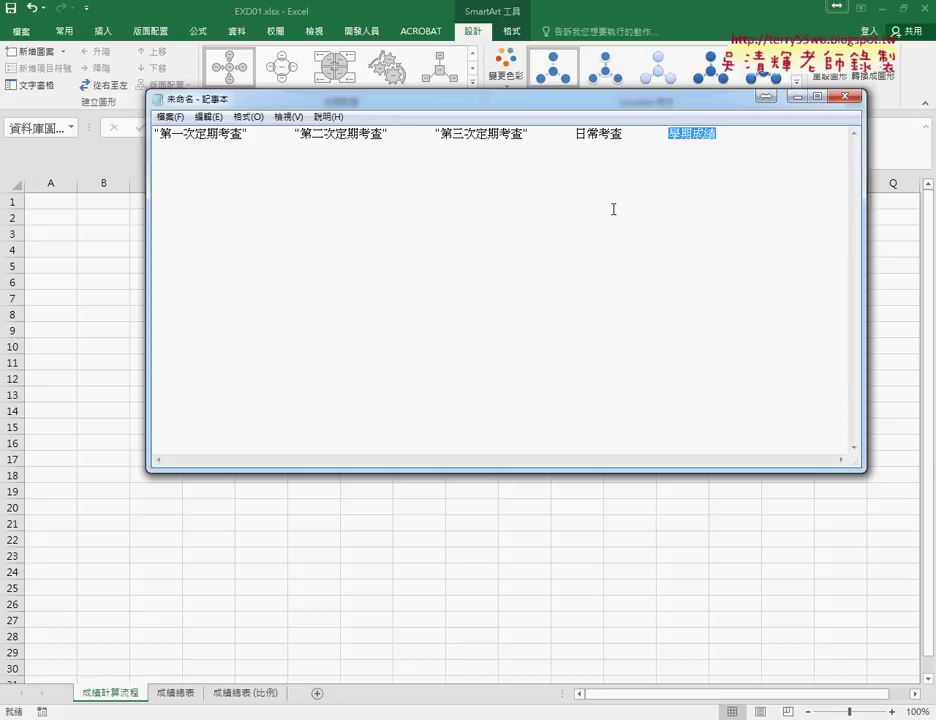
- Fill the first two outer circles with 第一次定期考查 and 第二次定期考查 copied from Notepad
double_click(595, 140)
drag(159, 133, 243, 133)
key(ctrl+c)
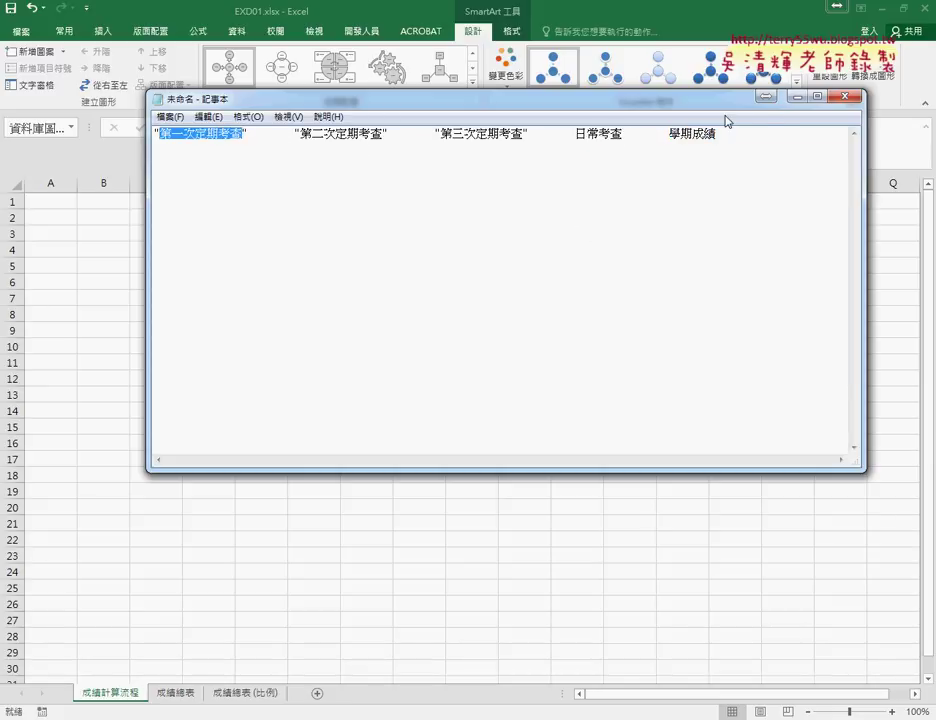
click(797, 96)
click(111, 296)
key(ctrl+v)
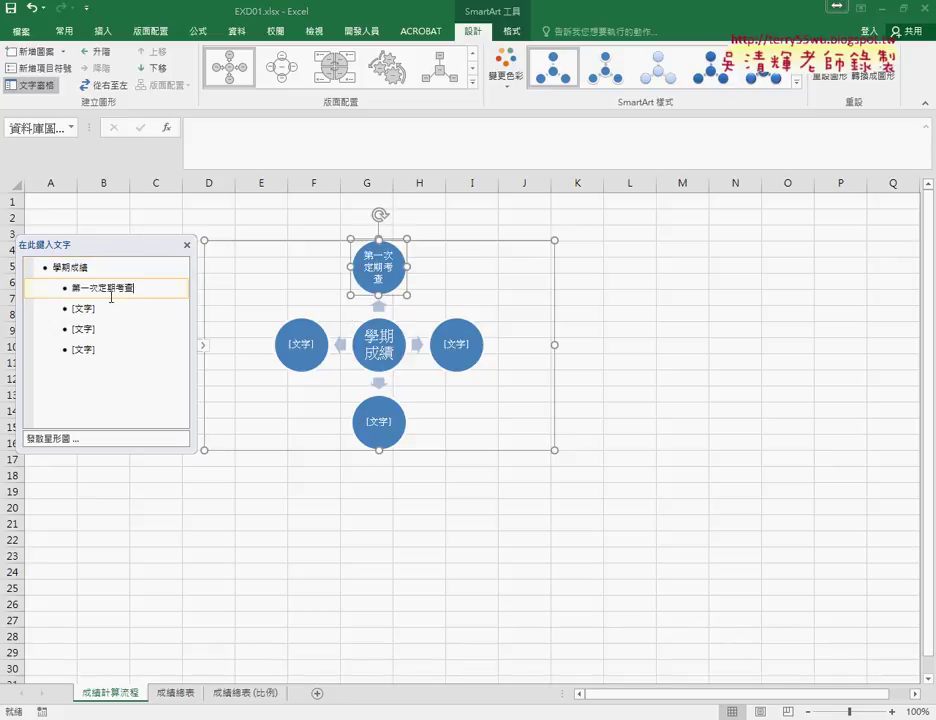
key(alt+Tab)
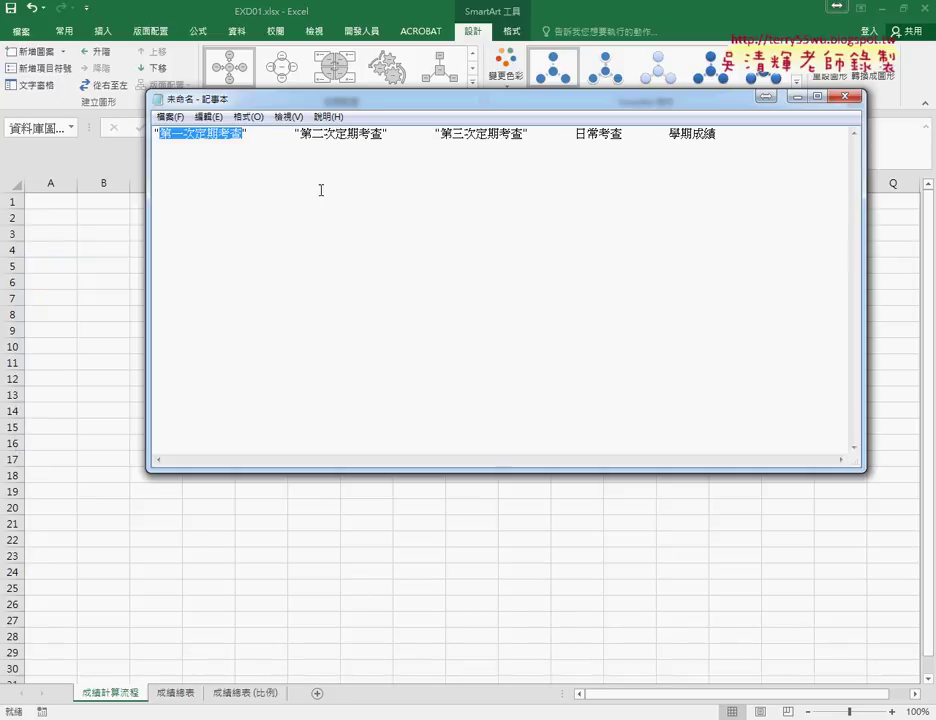
drag(301, 133, 388, 133)
key(ctrl+c)
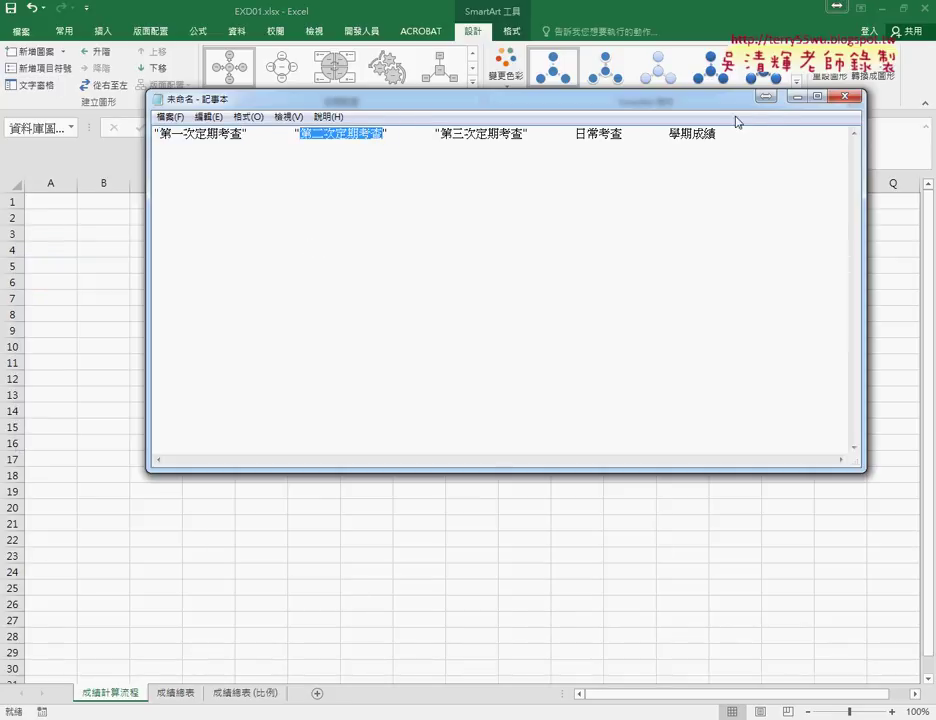
click(797, 96)
click(104, 310)
key(ctrl+v)
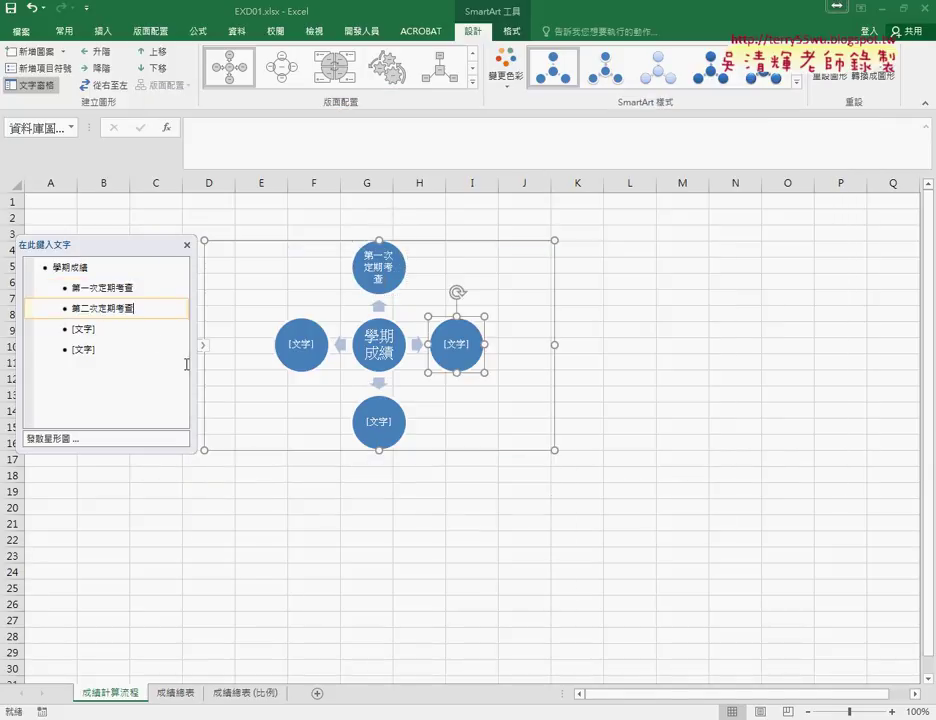
- Fill the remaining outer circles with 第三次定期考查 and 日常考查, then deselect the diagram
key(alt+Tab)
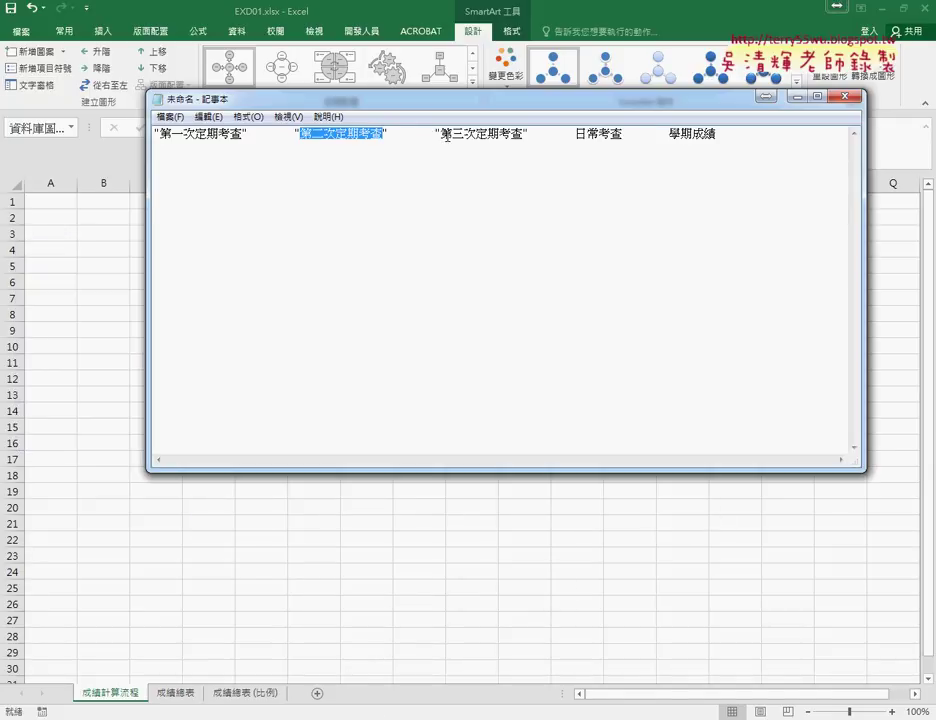
drag(441, 133, 524, 133)
key(ctrl+c)
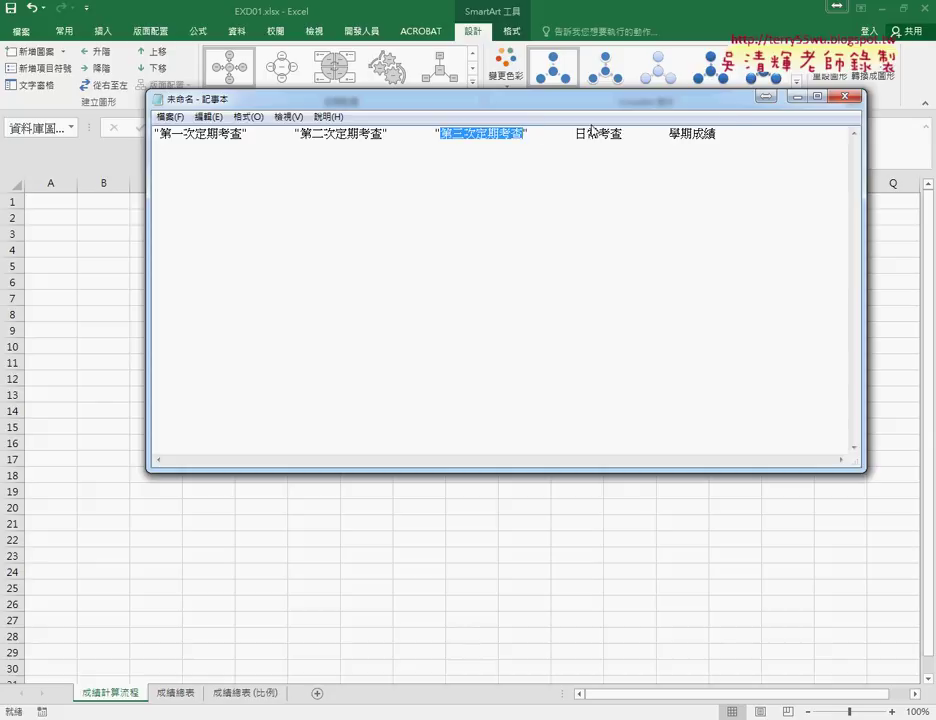
click(797, 96)
click(109, 327)
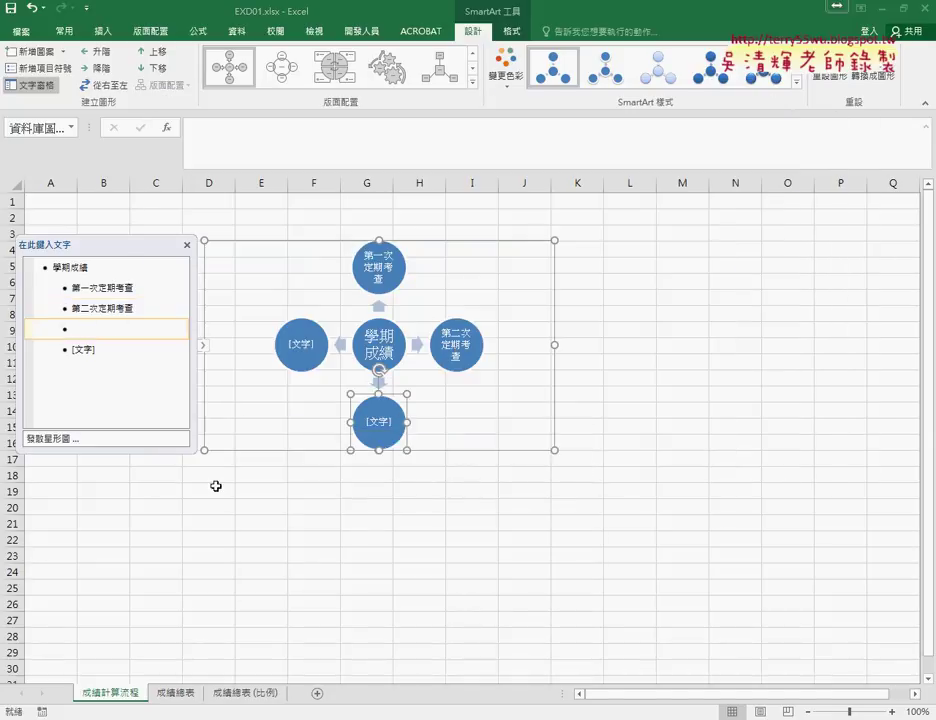
key(ctrl+v)
key(alt+Tab)
click(578, 133)
drag(578, 133, 630, 133)
key(ctrl+c)
click(797, 96)
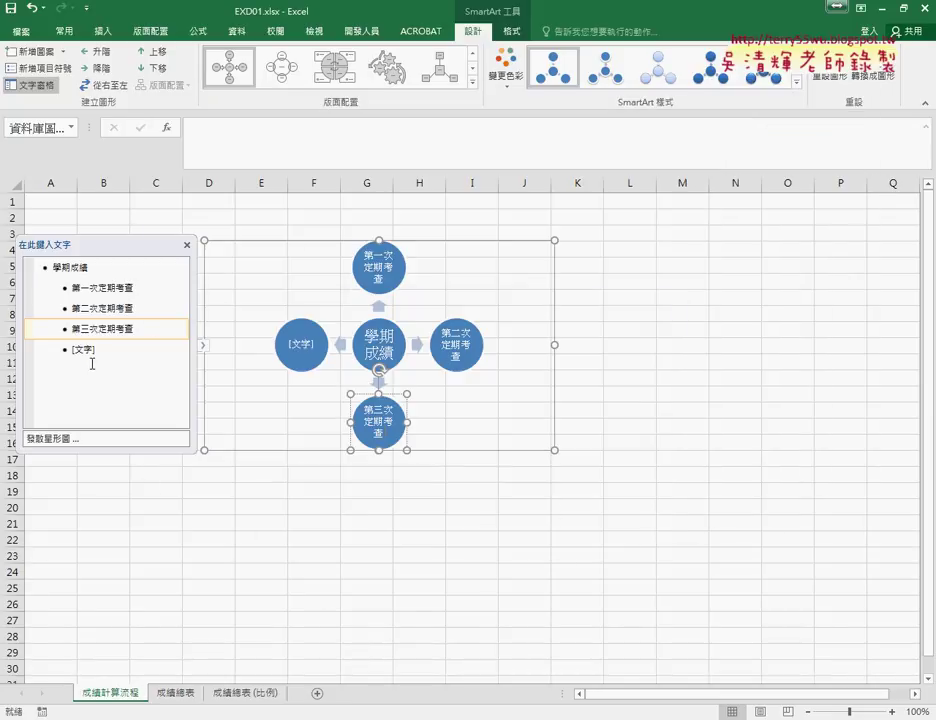
click(186, 349)
key(ctrl+v)
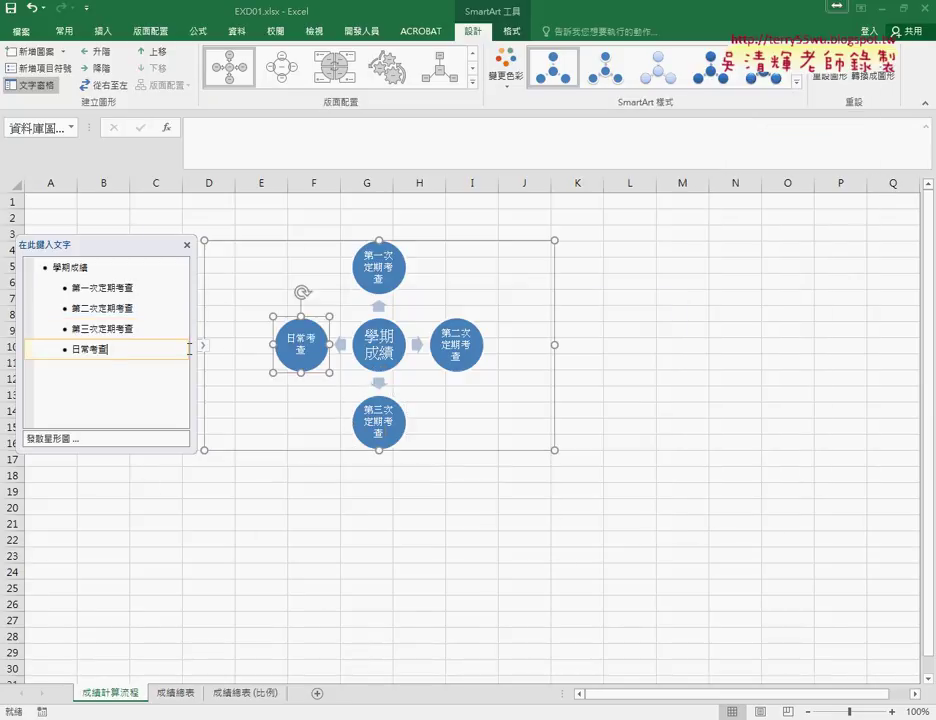
click(648, 448)
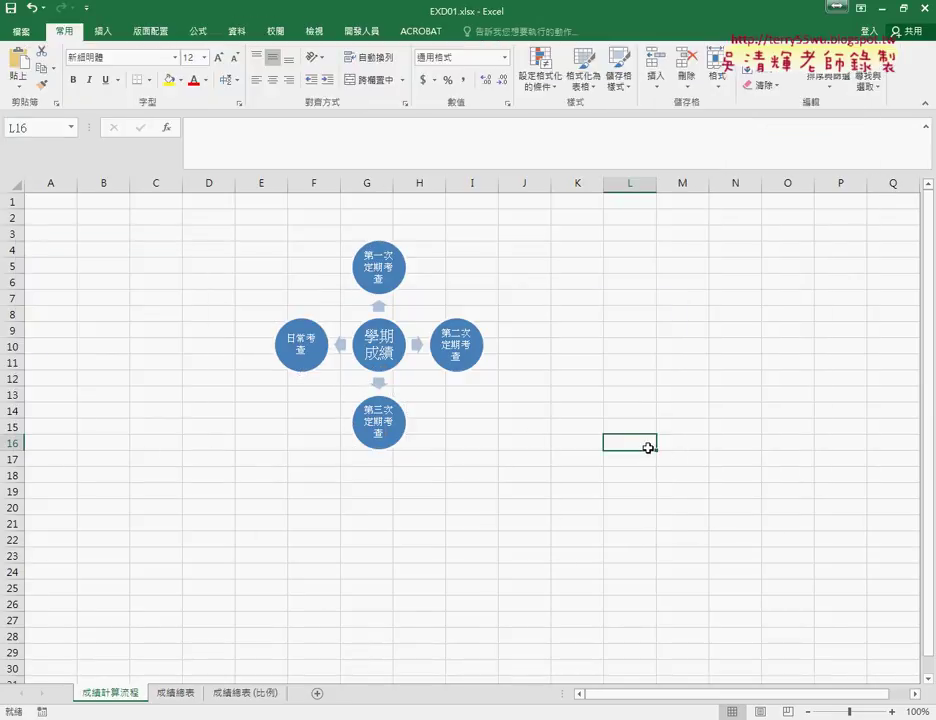
- Reselect the radial diagram, review the task PDF, and bring up the 變更色彩 colour choices
click(305, 266)
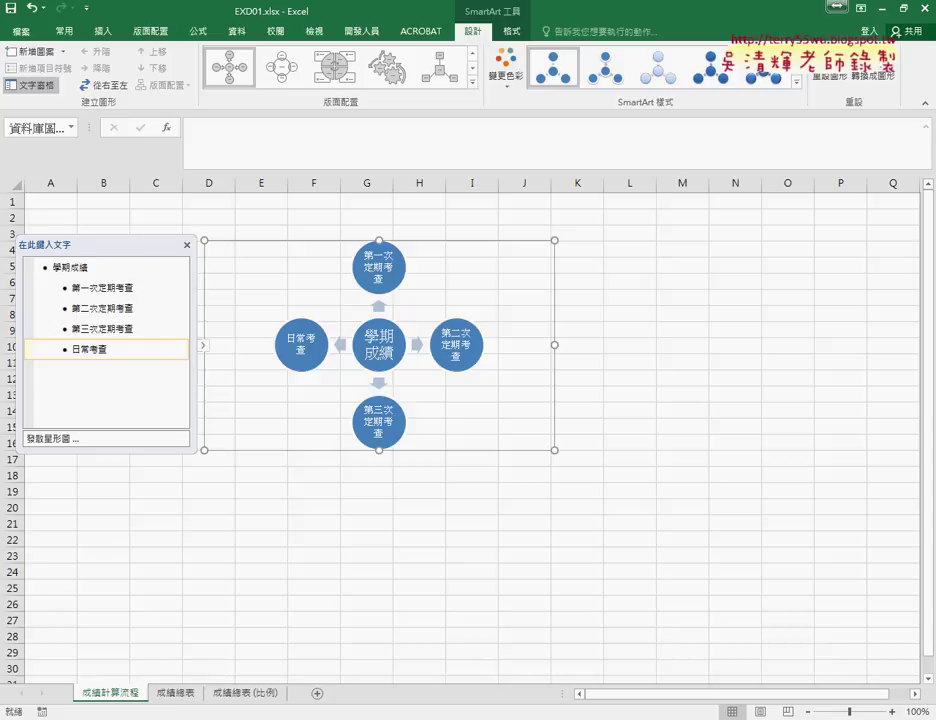
key(alt+Tab)
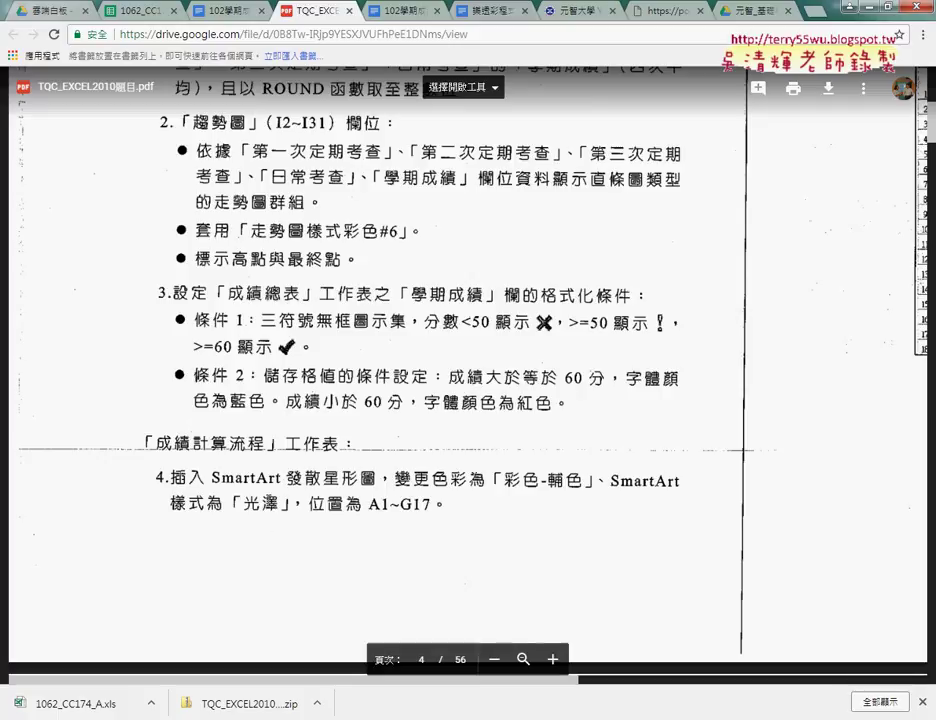
key(alt+Tab)
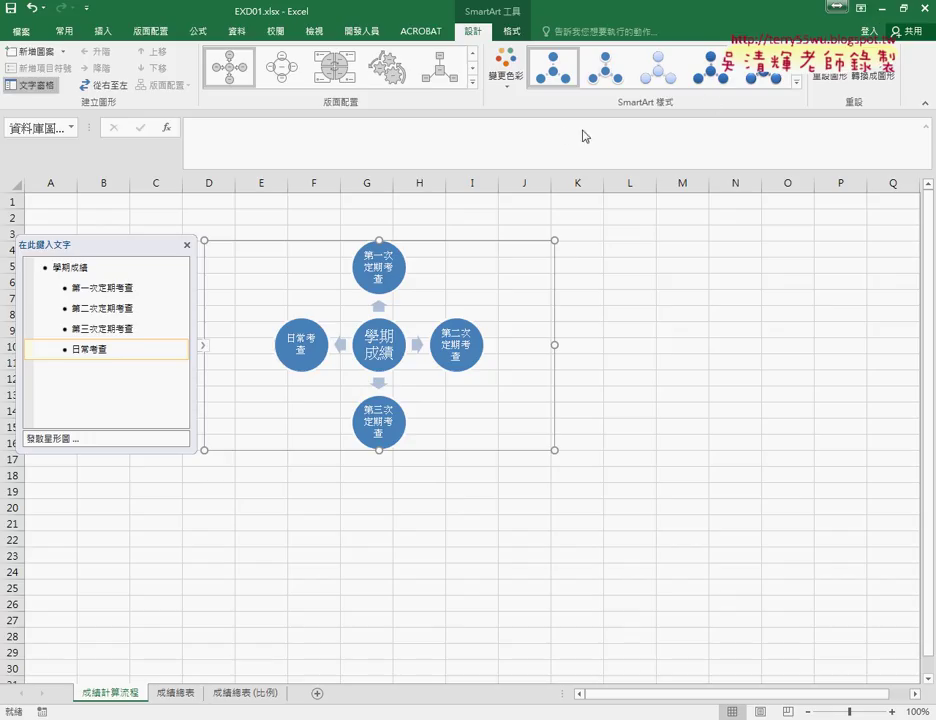
click(513, 91)
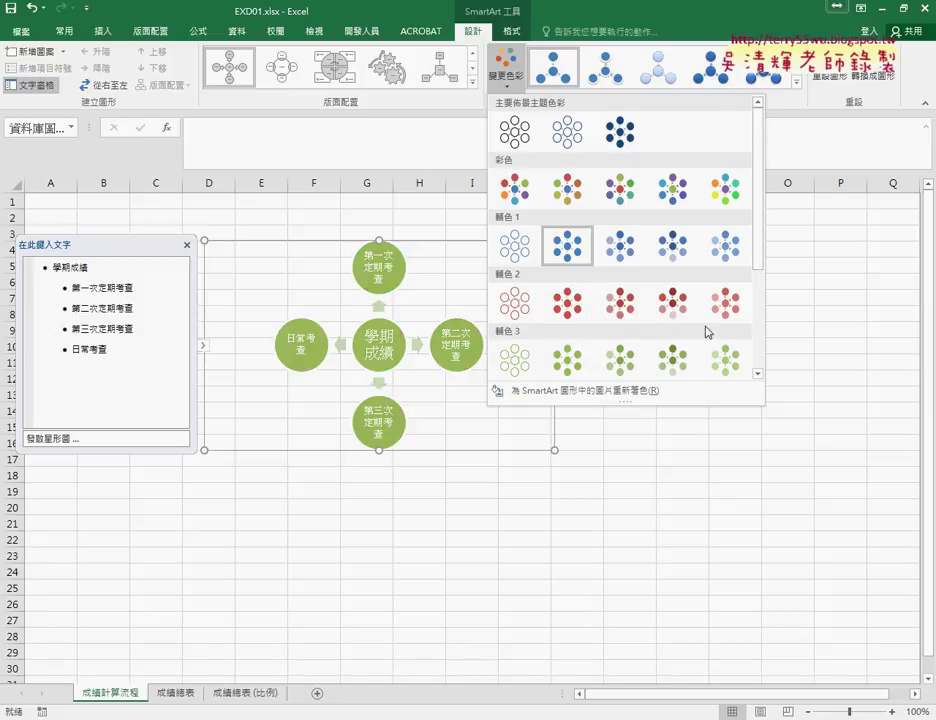
- Apply the colourful accent colour scheme and the 3-D 光澤 SmartArt style to the diagram
scroll(745, 370, down, 3)
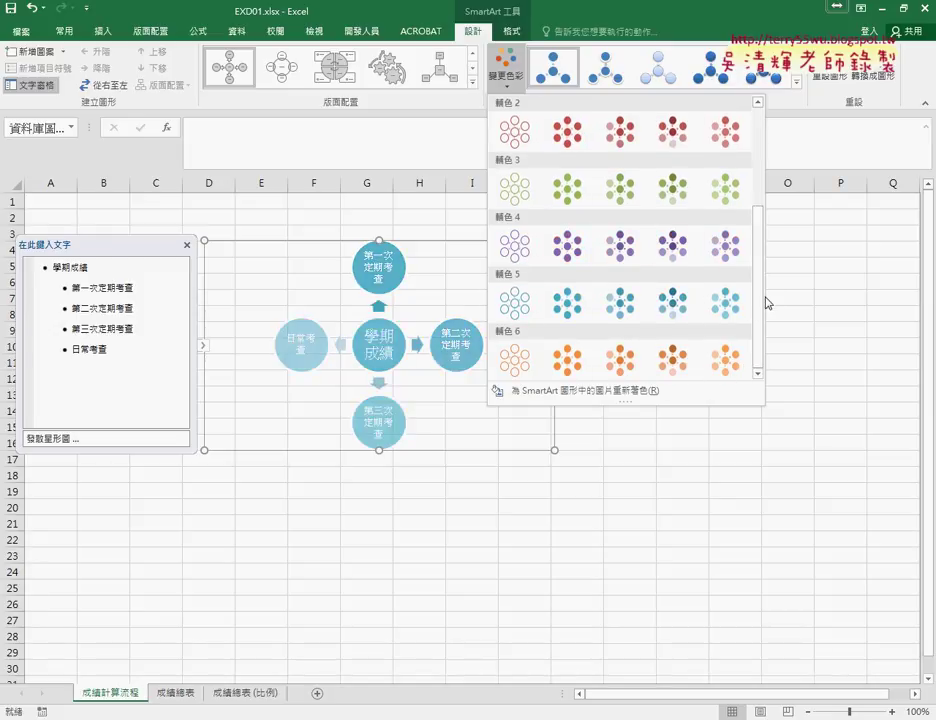
drag(762, 288, 779, 167)
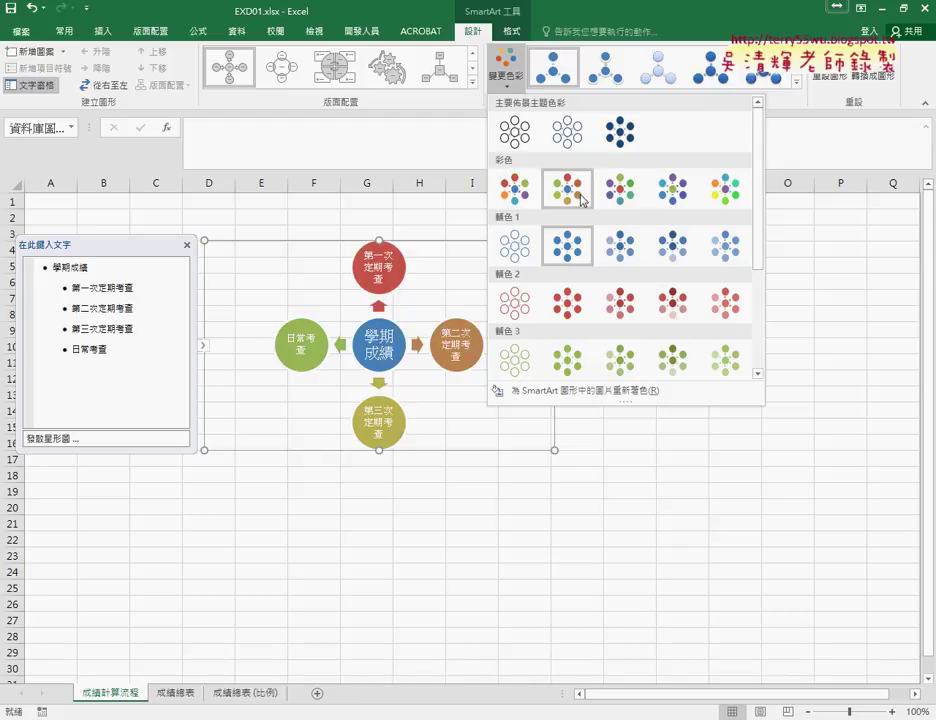
click(513, 189)
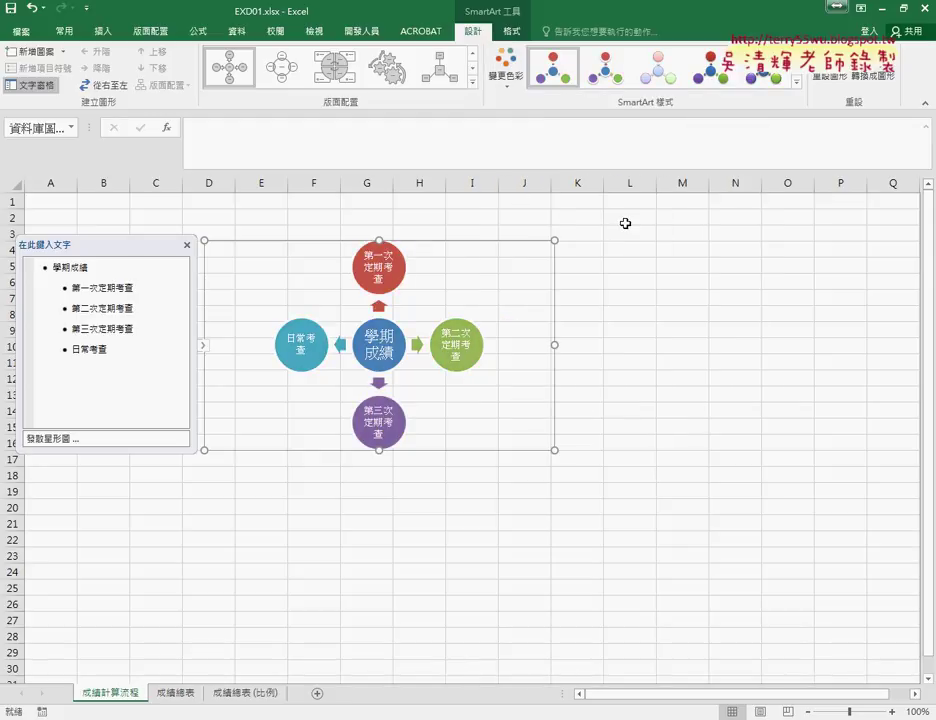
click(797, 81)
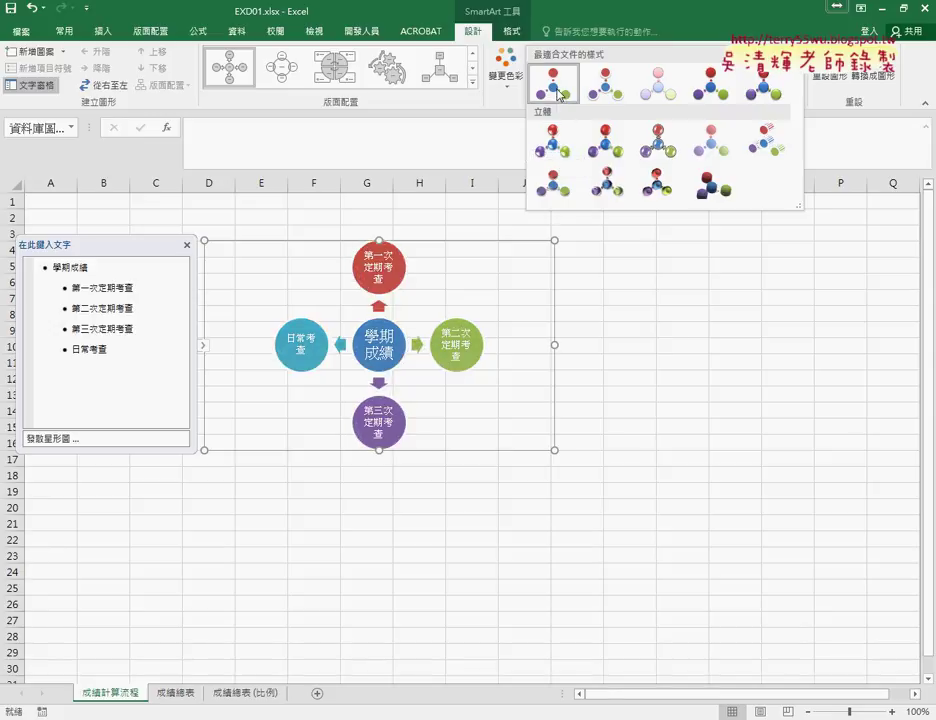
click(557, 152)
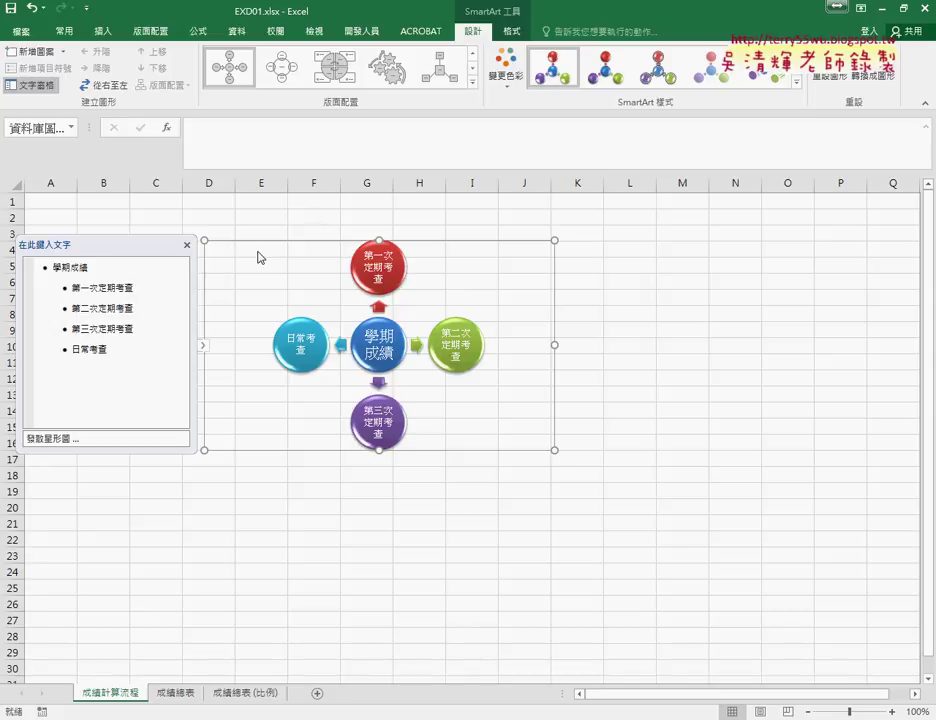
- Drag the radial diagram so its top-left corner aligns with cell A1, then bring up the task PDF
drag(243, 240, 57, 205)
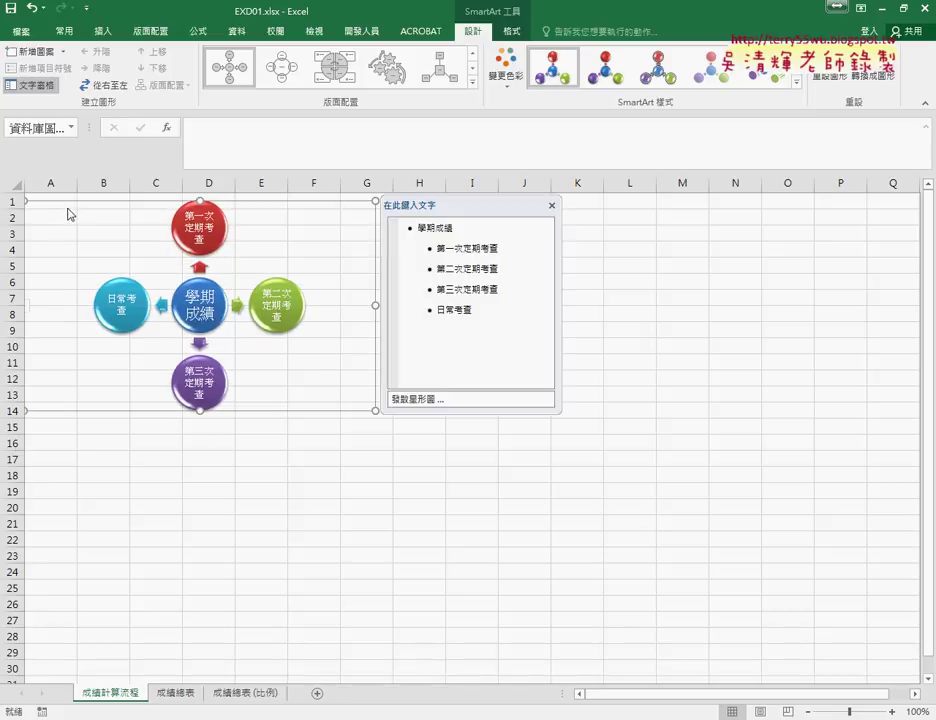
drag(60, 203, 68, 202)
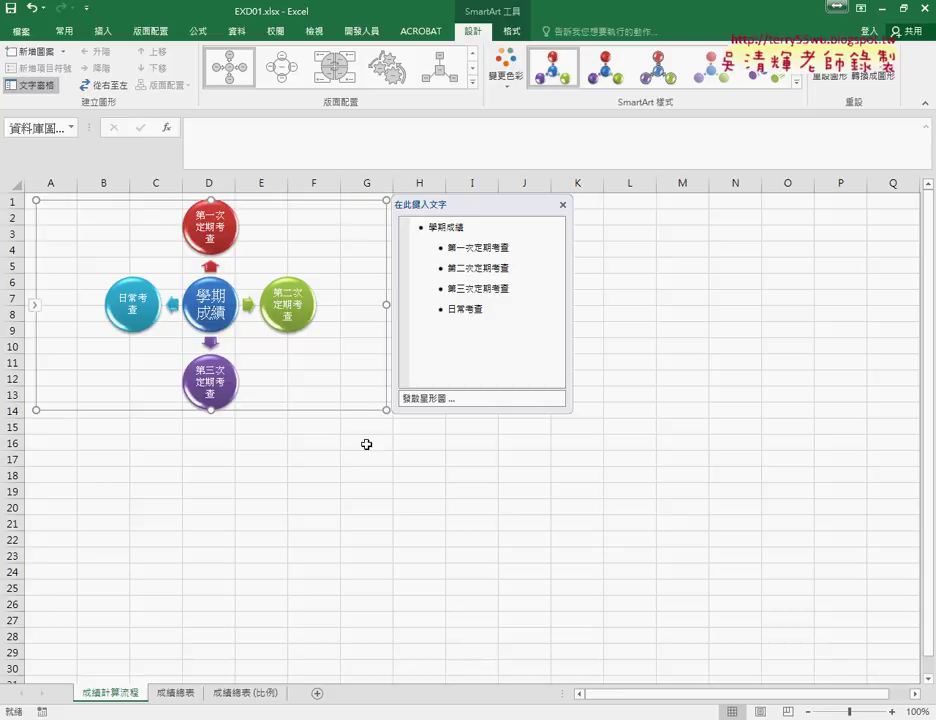
key(alt+Tab)
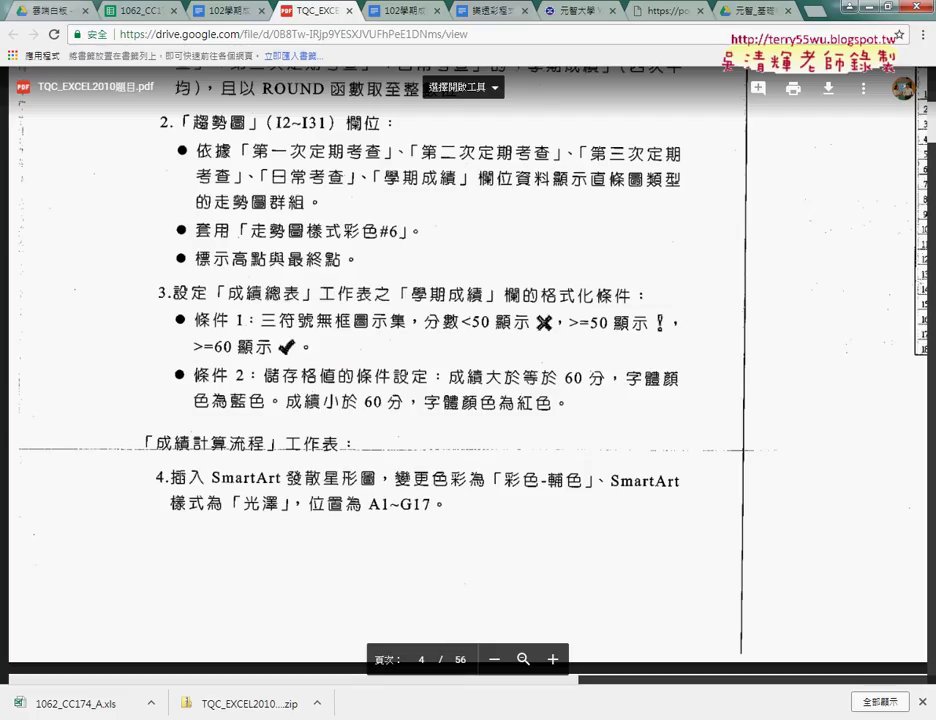
- Stretch the diagram down to row 17 so it spans A1~G17, then review the PDF's 參考結果 sample
click(868, 8)
mouse_move(384, 408)
mouse_down()
mouse_move(385, 463)
mouse_move(378, 455)
mouse_up()
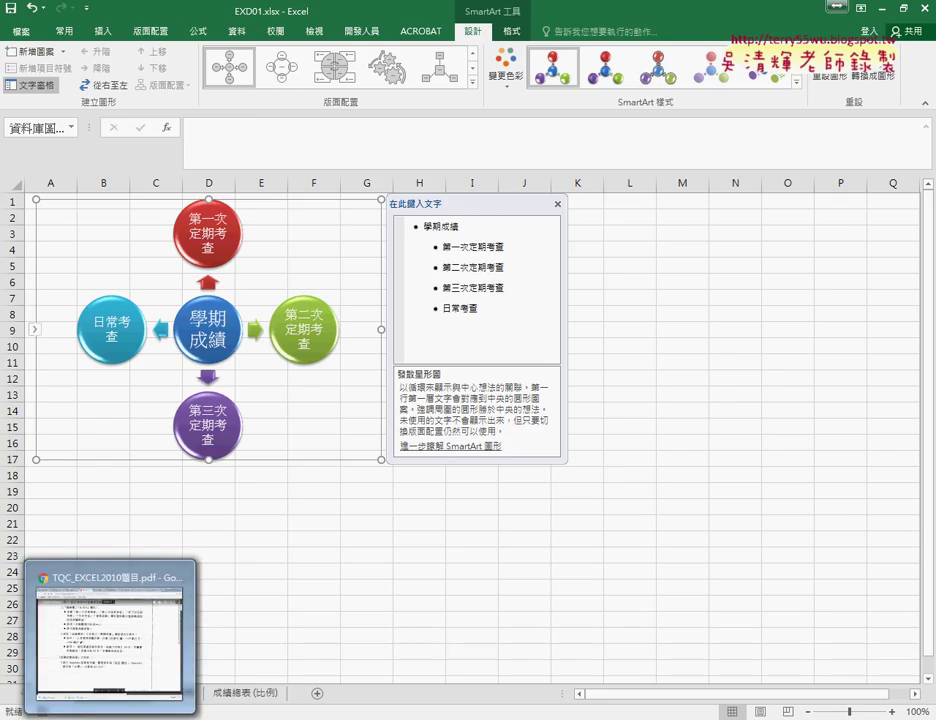
click(136, 631)
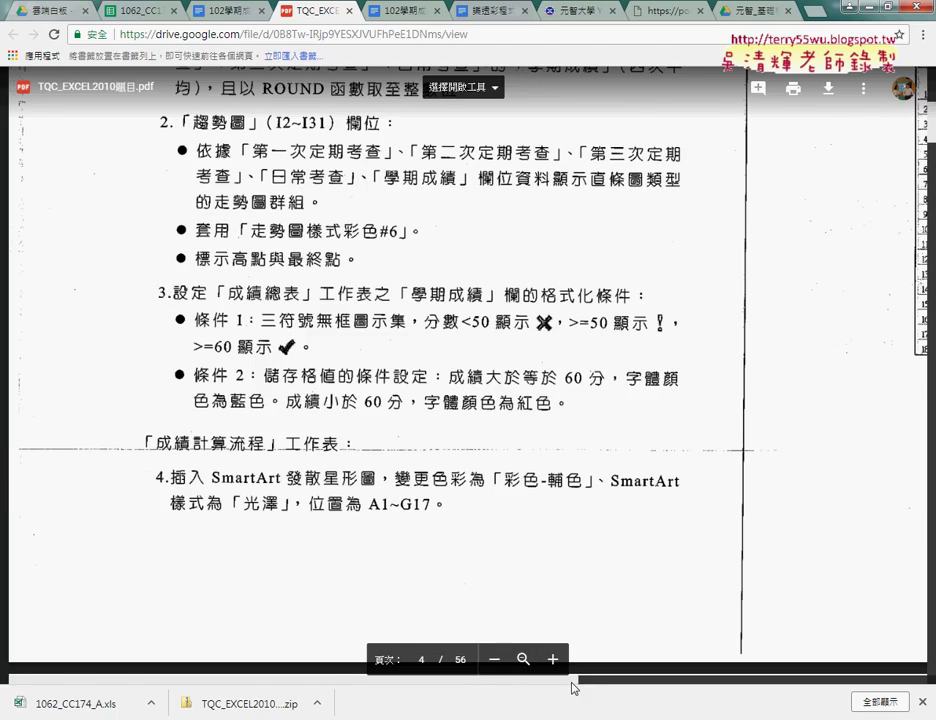
scroll(590, 676, right, 10)
scroll(756, 530, up, 3)
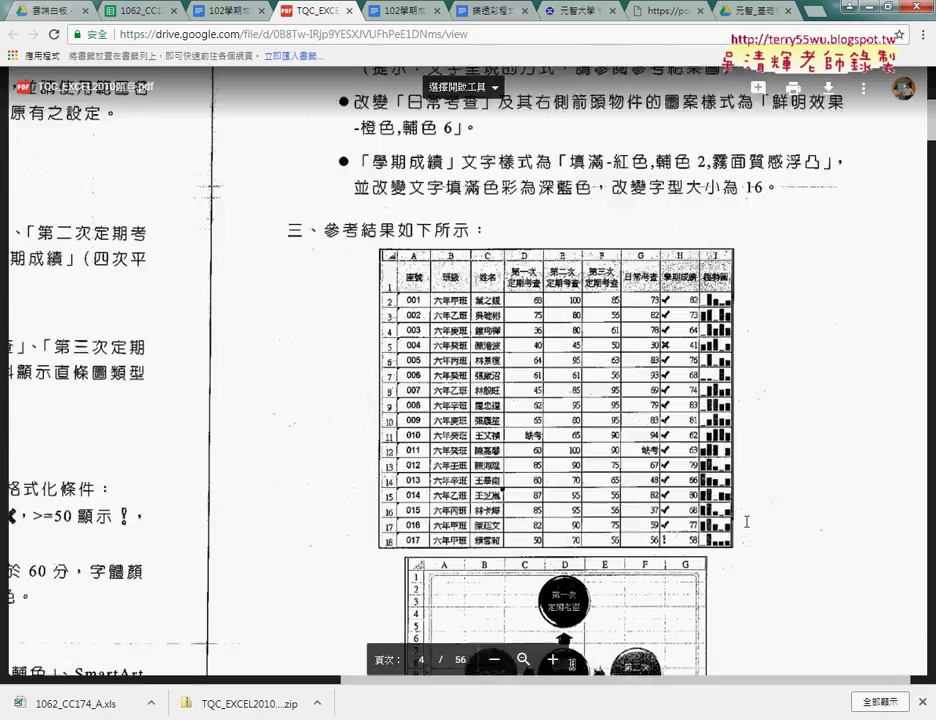
scroll(746, 522, up, 2)
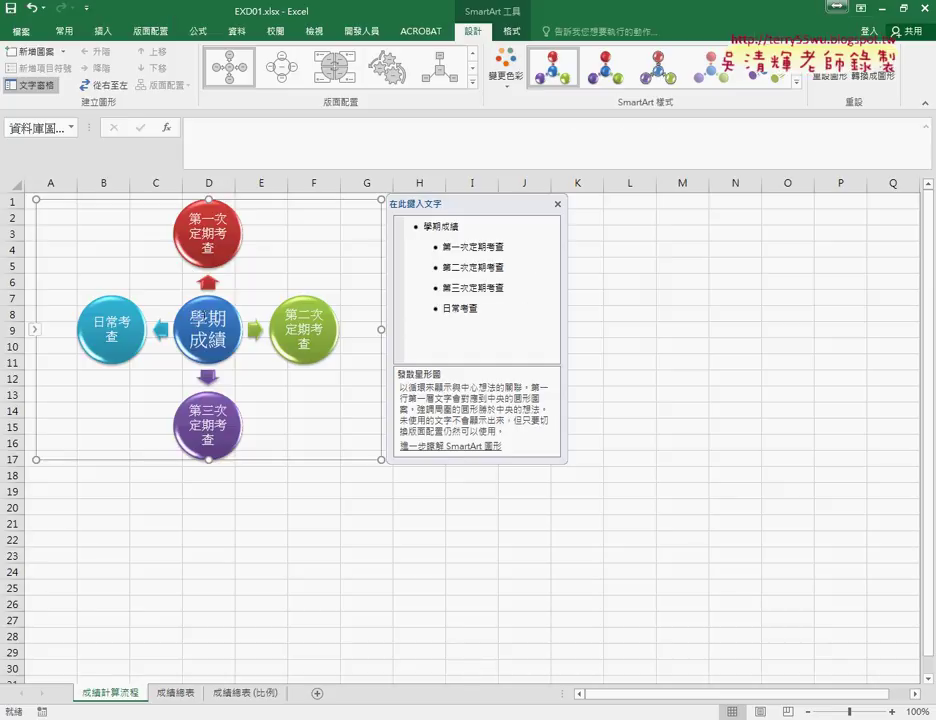
- Select all five circle labels, including 學期成績, and set their font size to 11
click(215, 322)
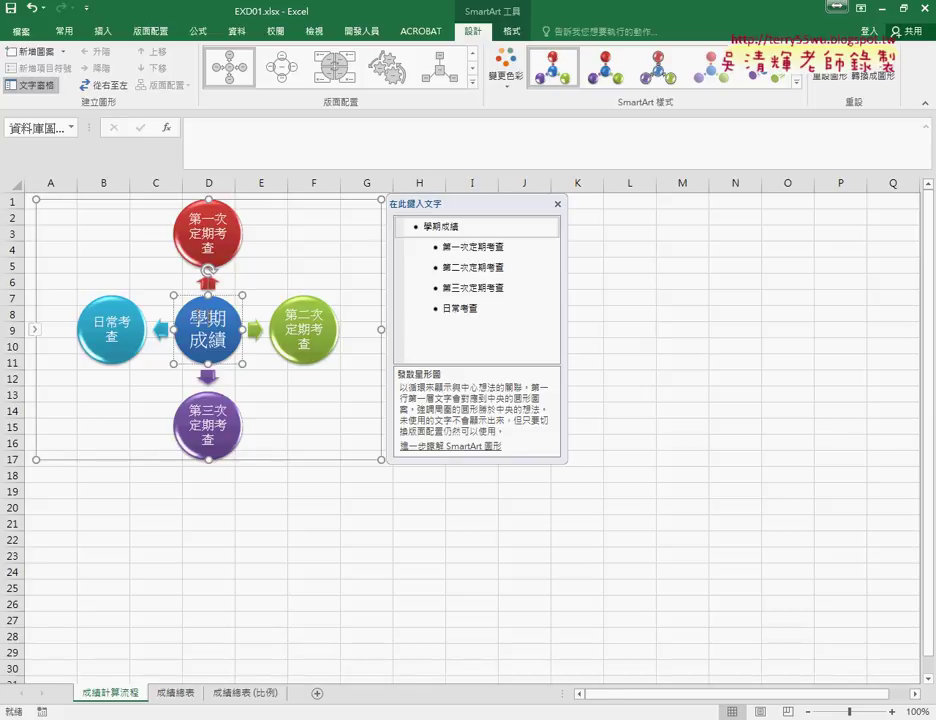
double_click(208, 325)
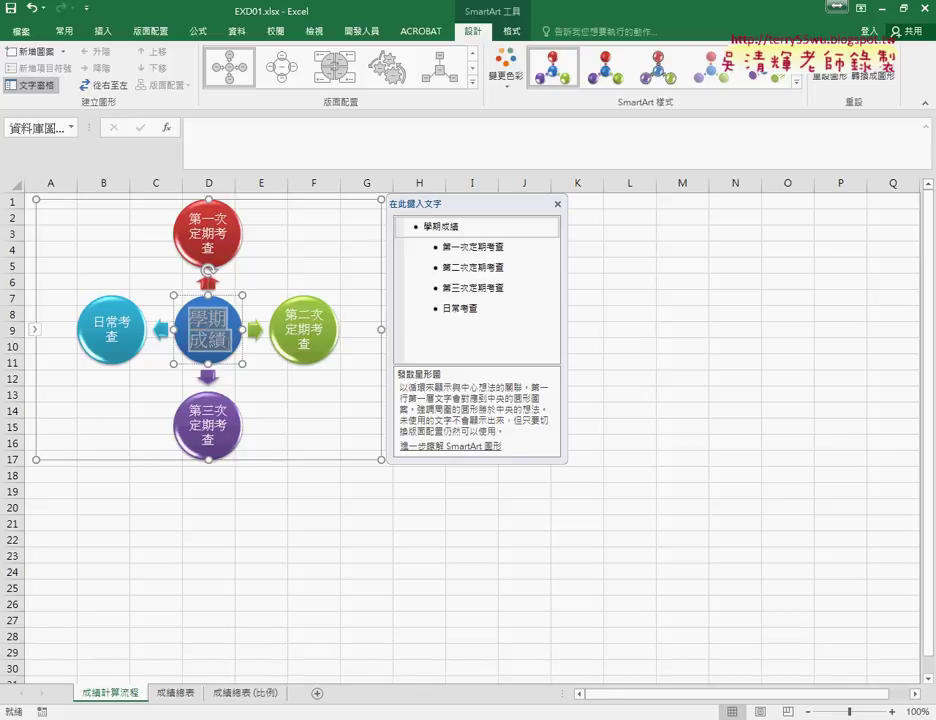
click(75, 31)
click(204, 57)
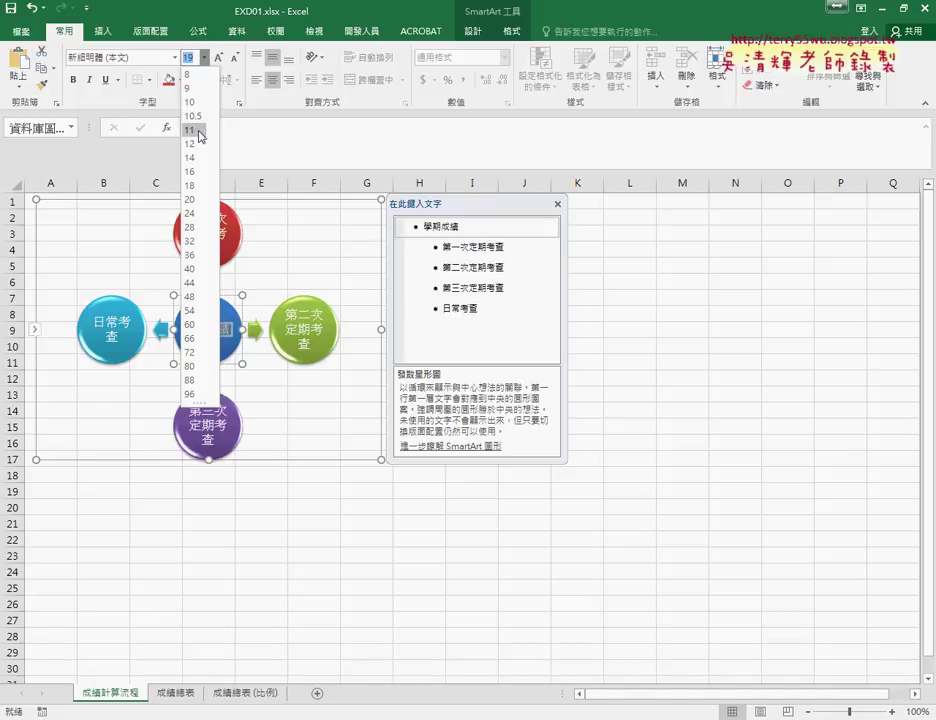
click(482, 228)
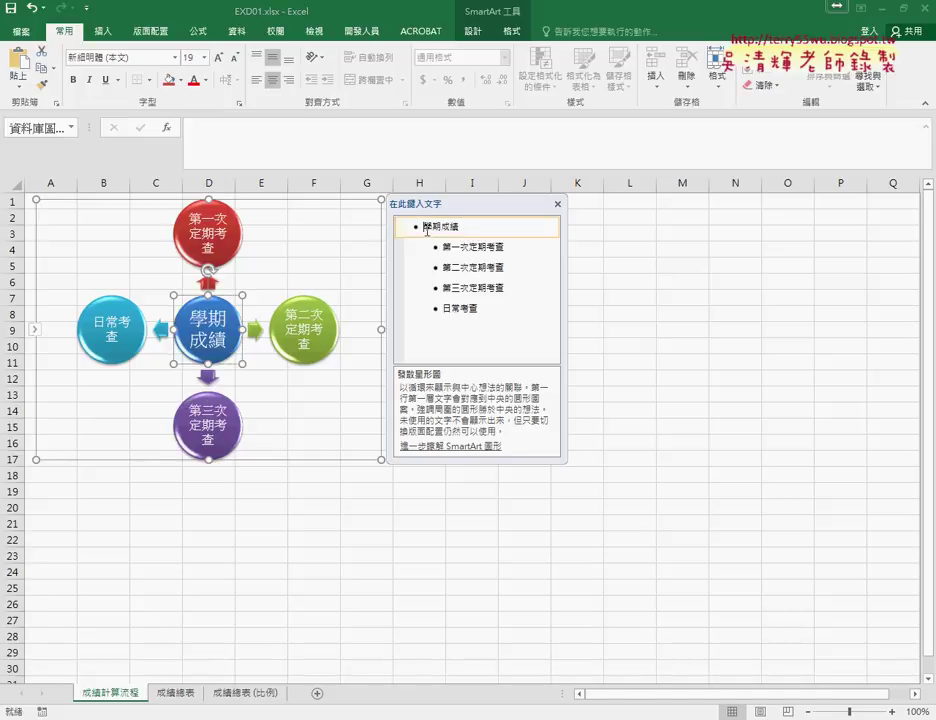
drag(427, 228, 452, 308)
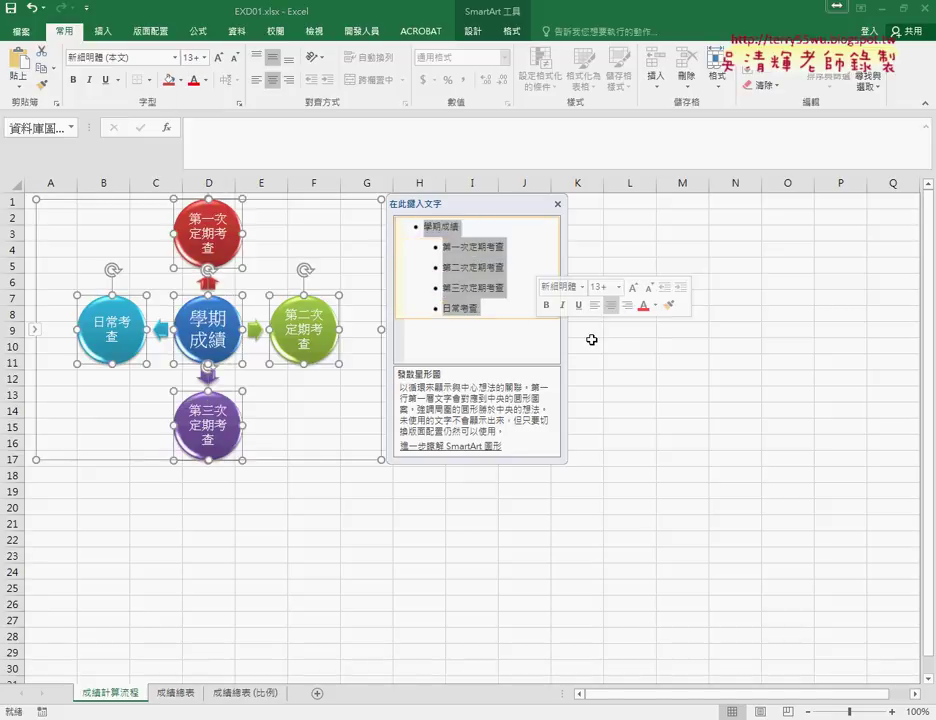
click(207, 58)
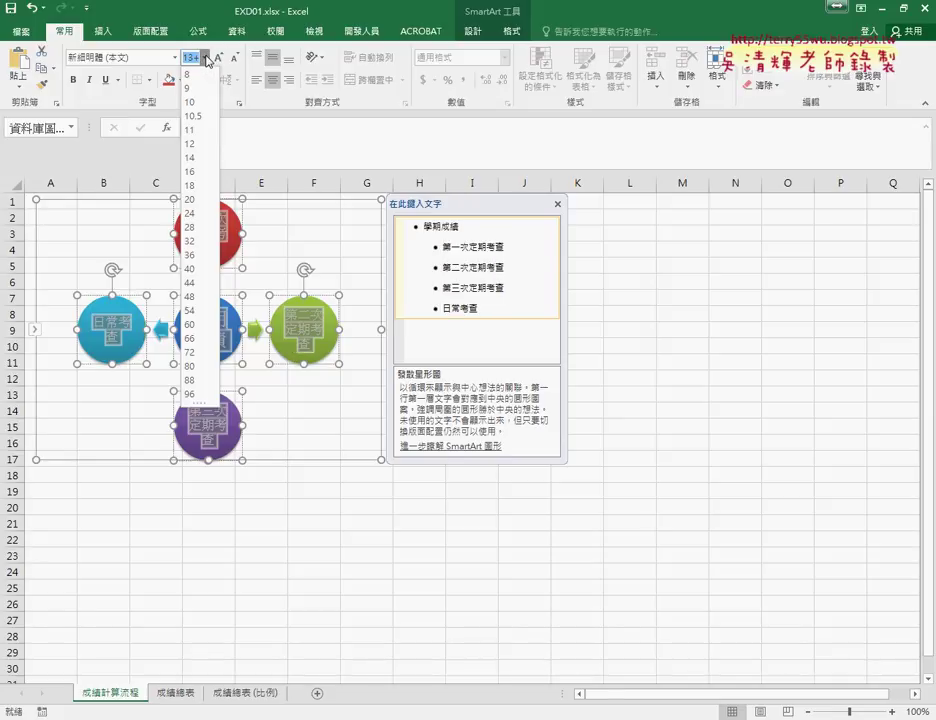
click(196, 129)
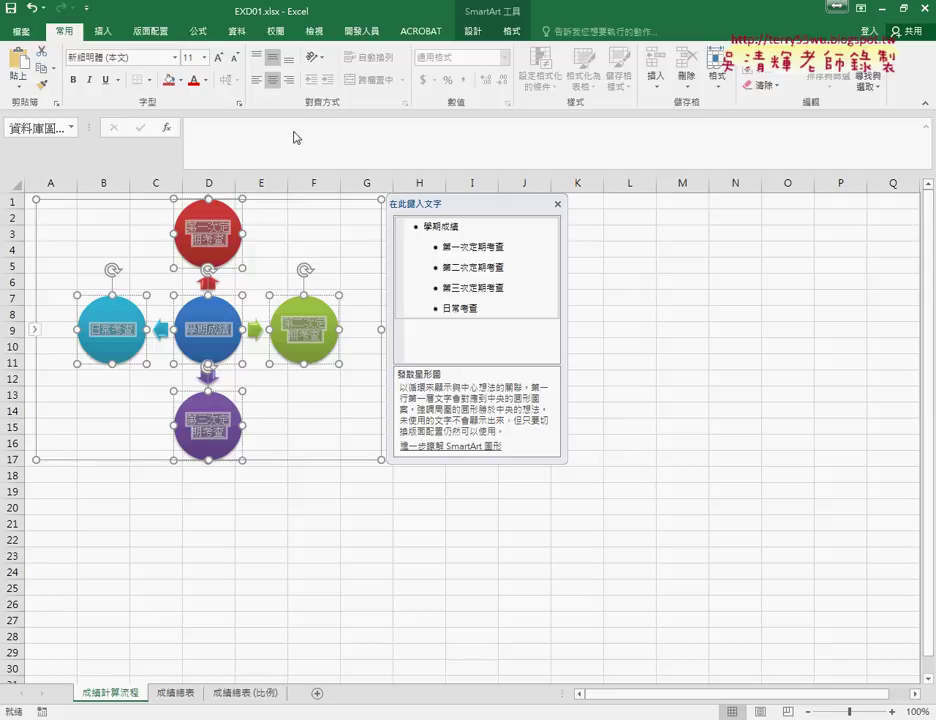
click(176, 60)
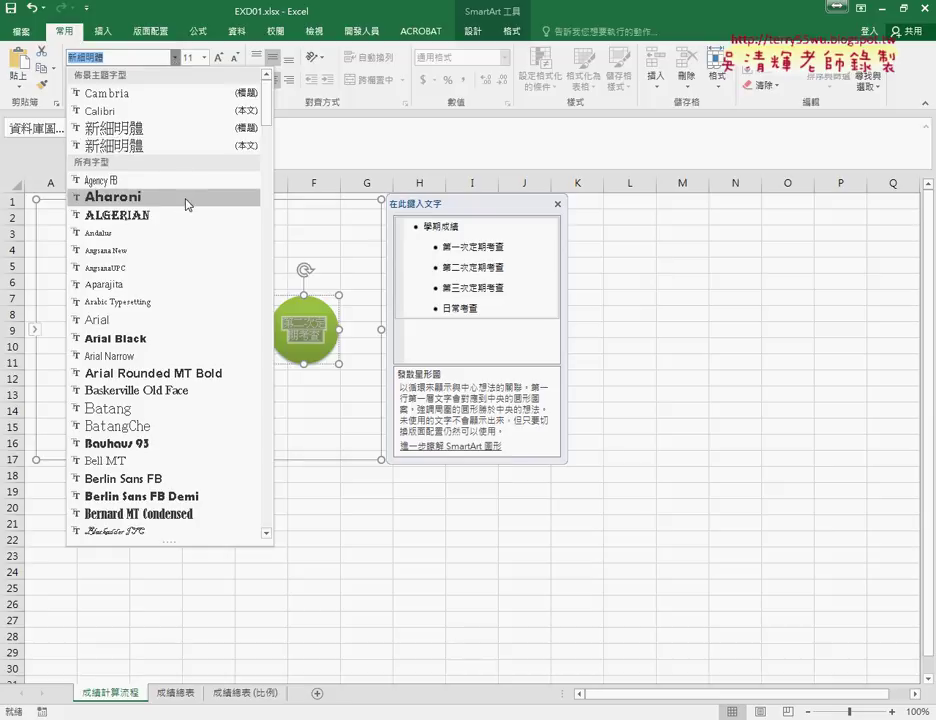
- Switch the diagram's text font to 微軟正黑體, then bring the exam PDF back to the front
drag(270, 118, 271, 530)
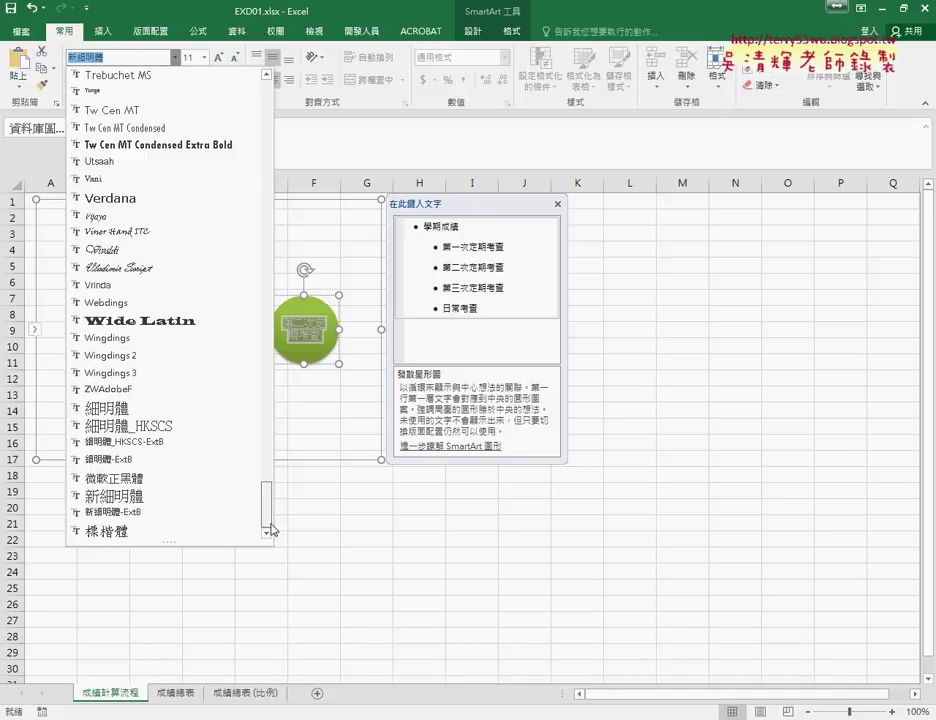
click(128, 482)
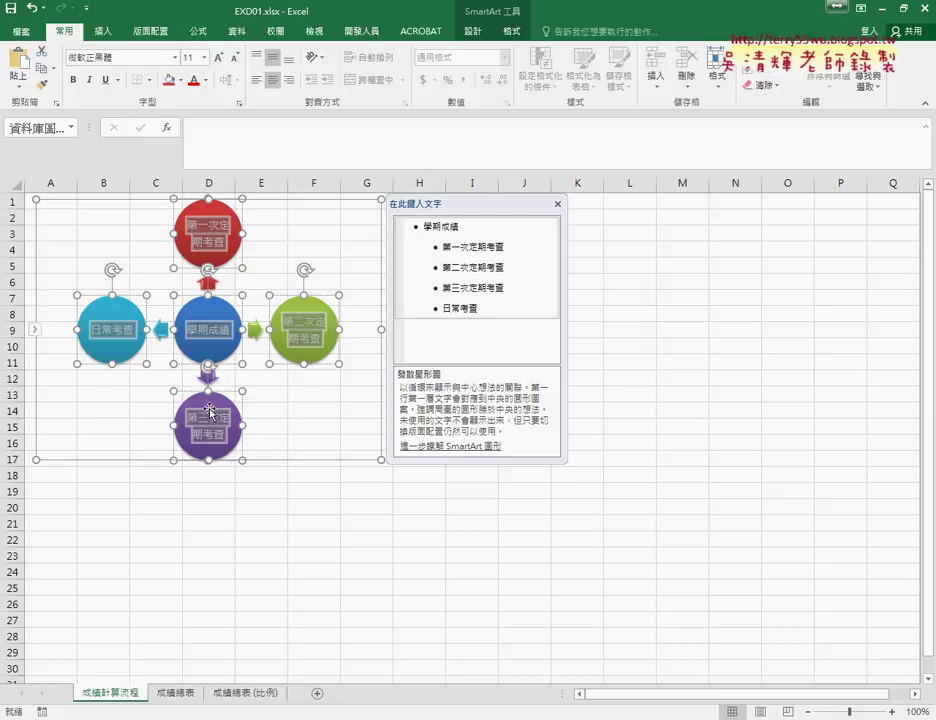
mouse_move(60, 716)
click(105, 660)
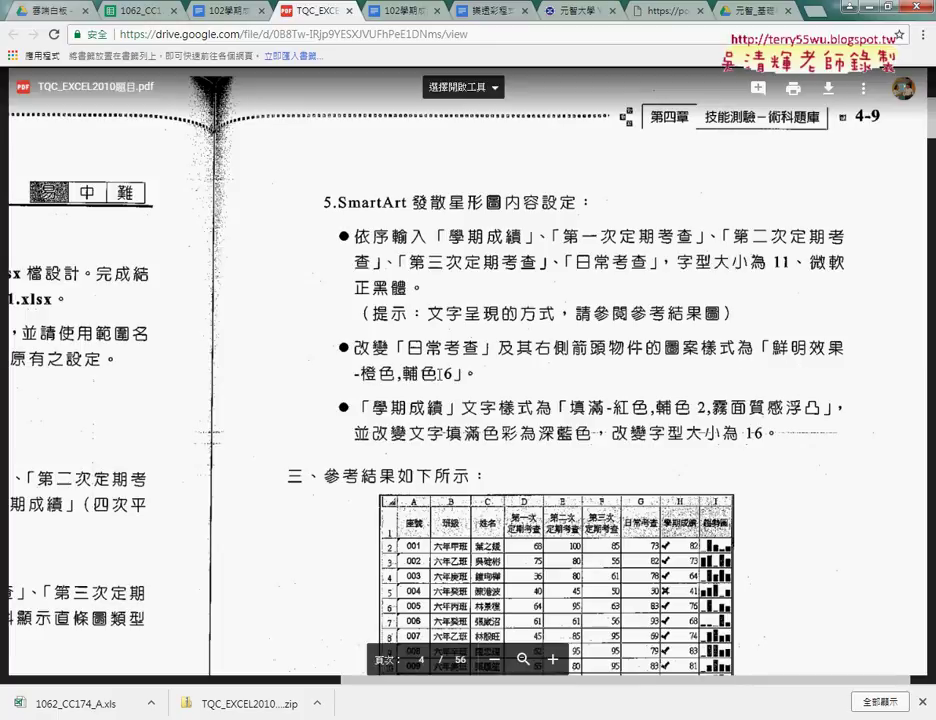
- Back in Excel, select the 日常考查 circle together with the arrow to its right
click(871, 8)
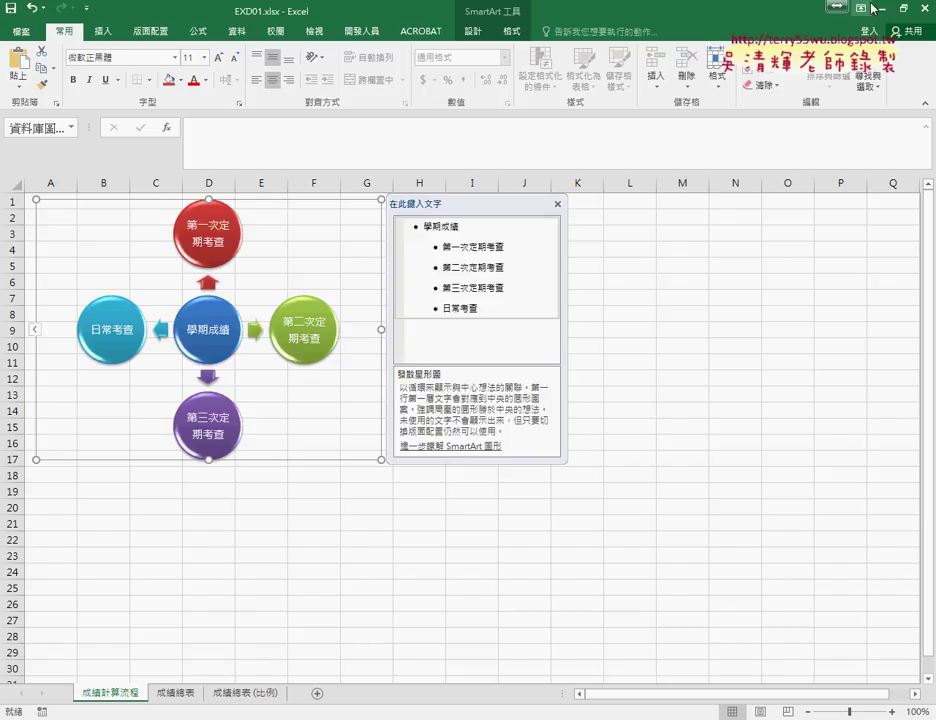
key(ctrl+a)
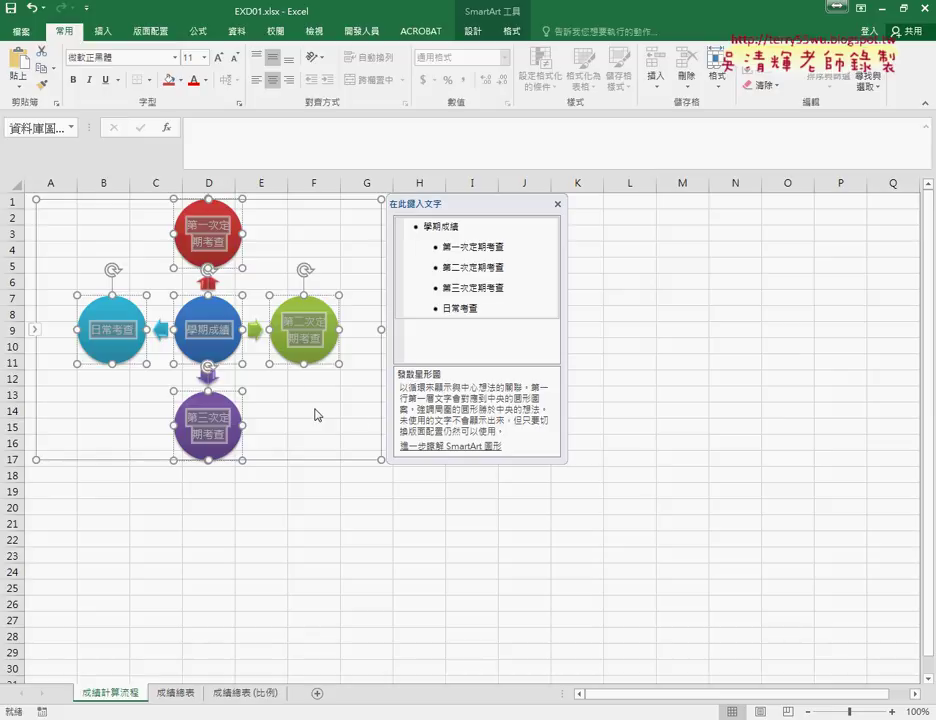
click(316, 414)
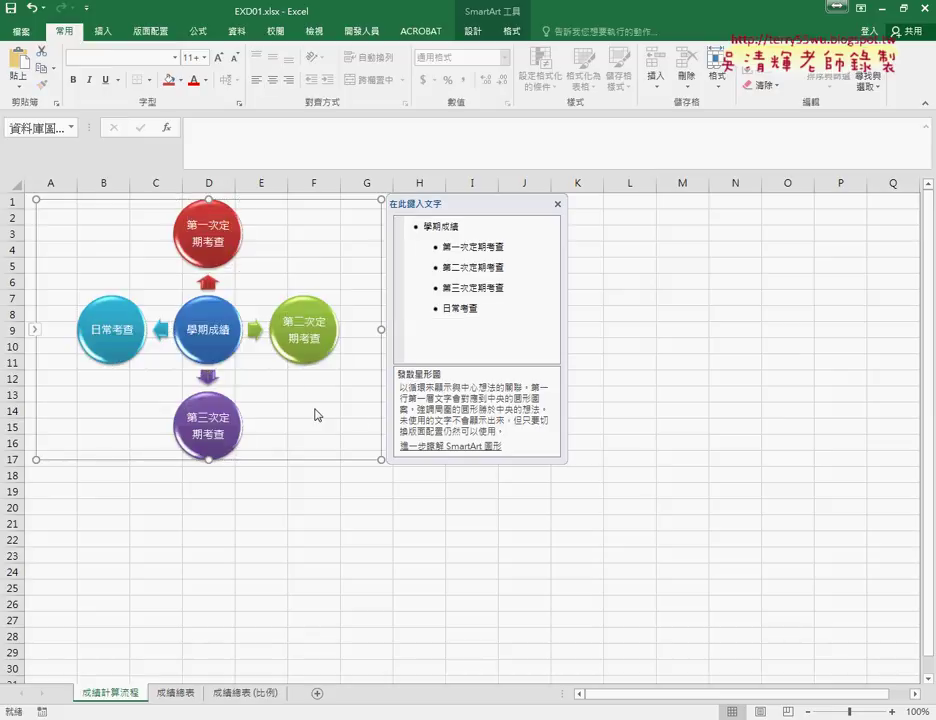
click(140, 344)
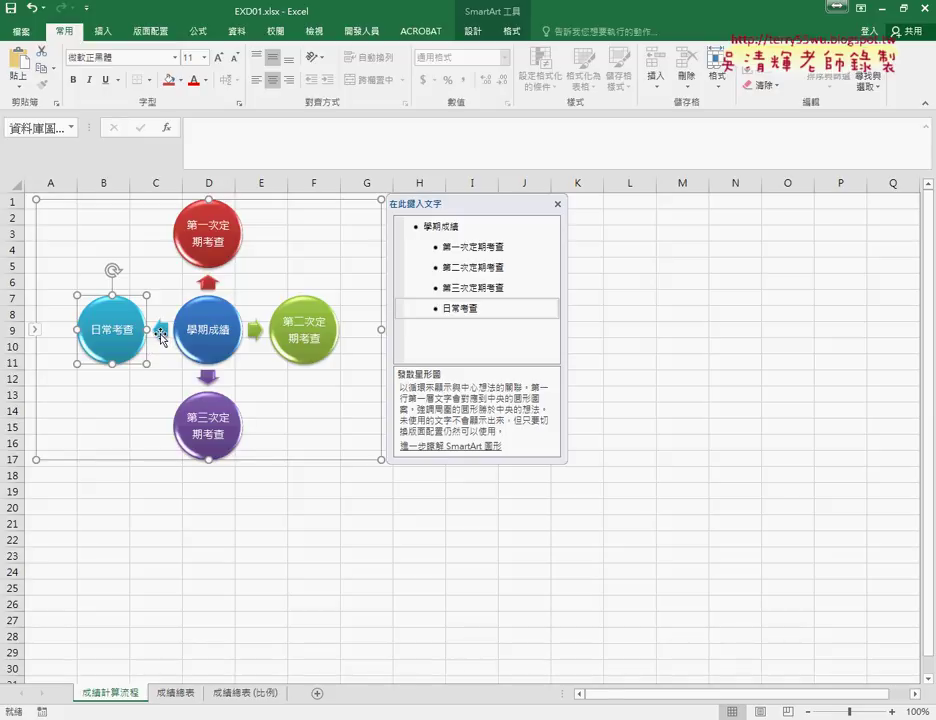
click(160, 330)
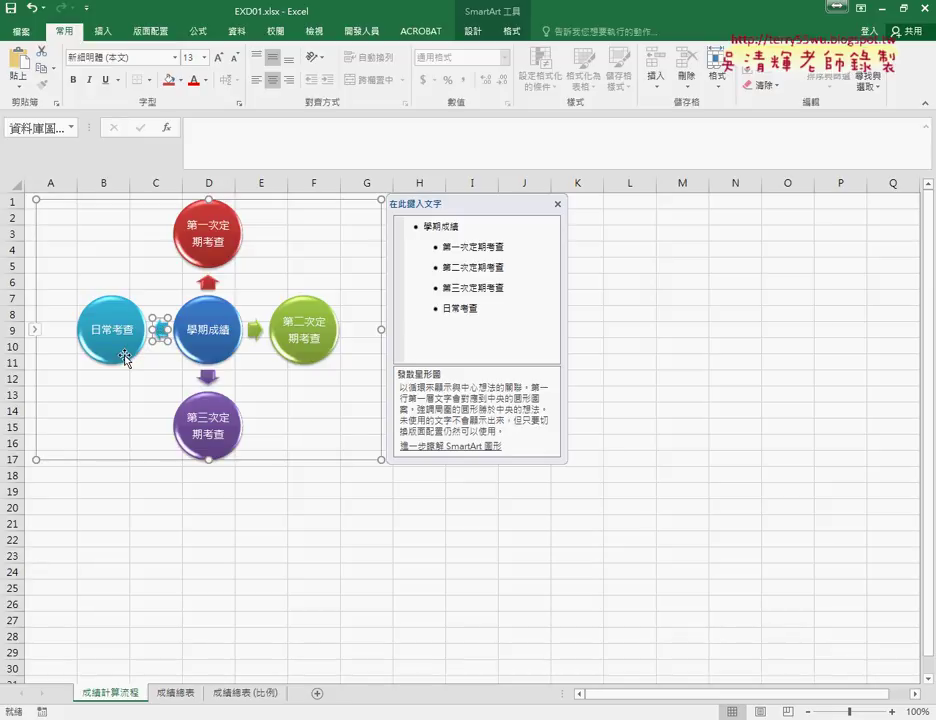
click(126, 356)
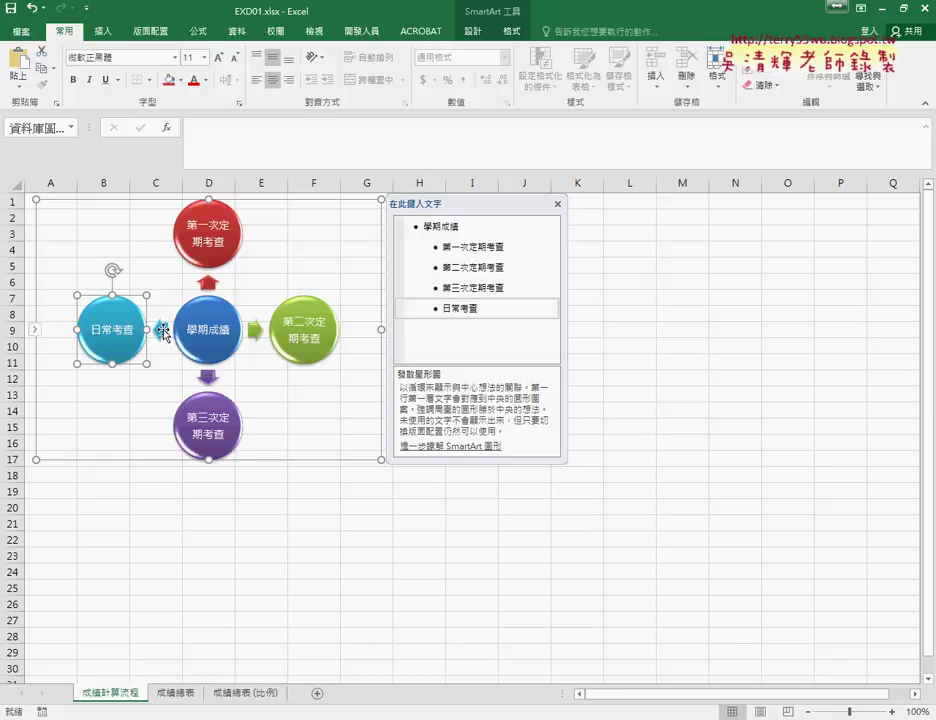
shift+click(164, 332)
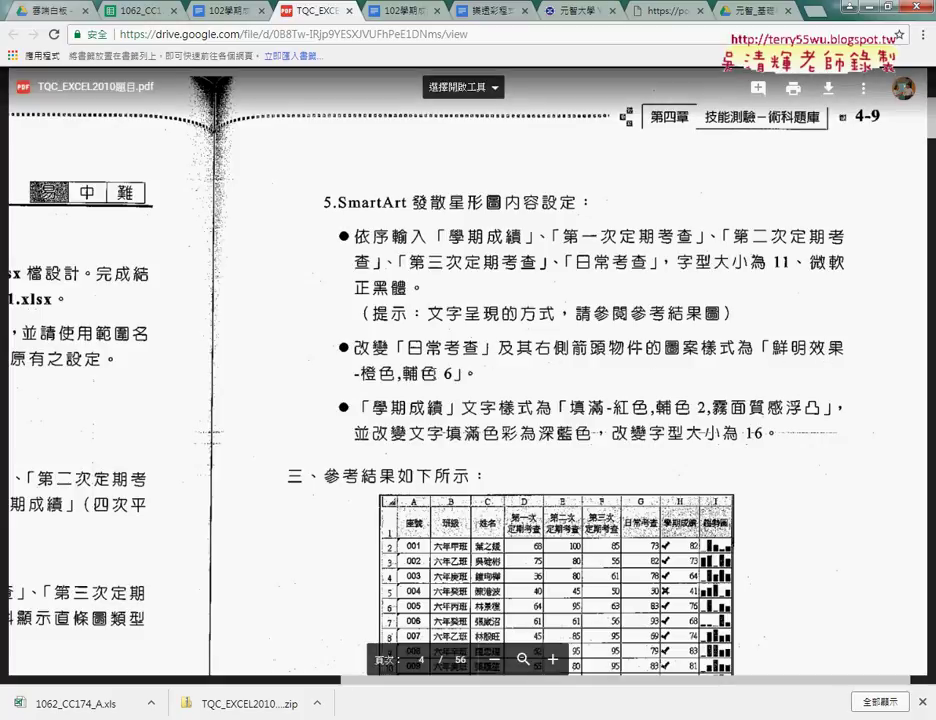
- Switch from the PDF back to the EXD01.xlsx workbook with Alt+Tab
key(alt+Tab)
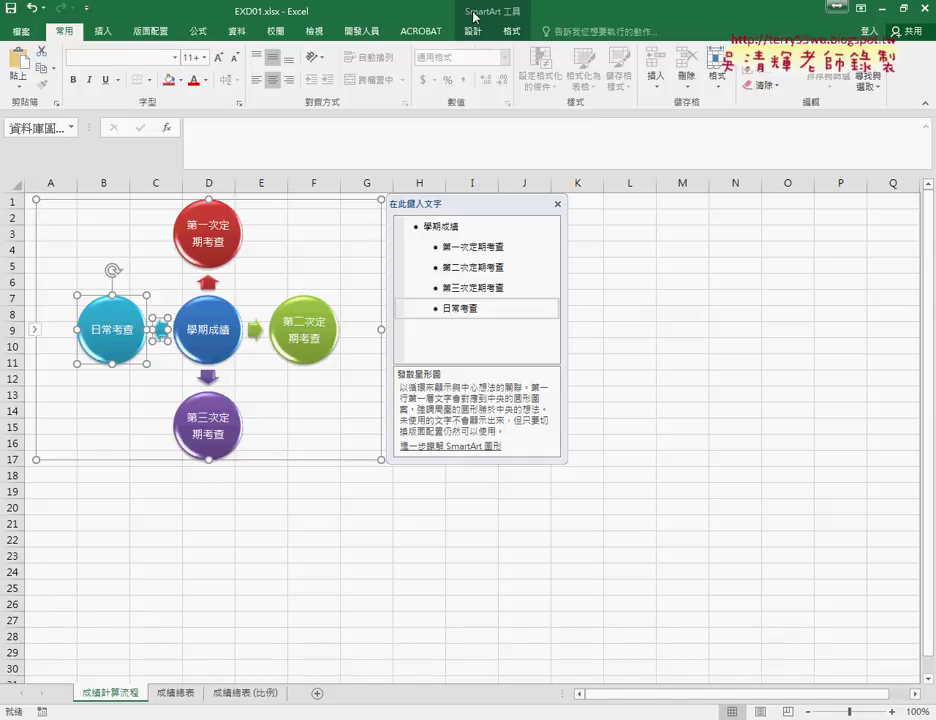
- Apply the 鮮明效果 - 橙色, 輔色 6 shape style to the 日常考查 circle and its arrow
click(476, 33)
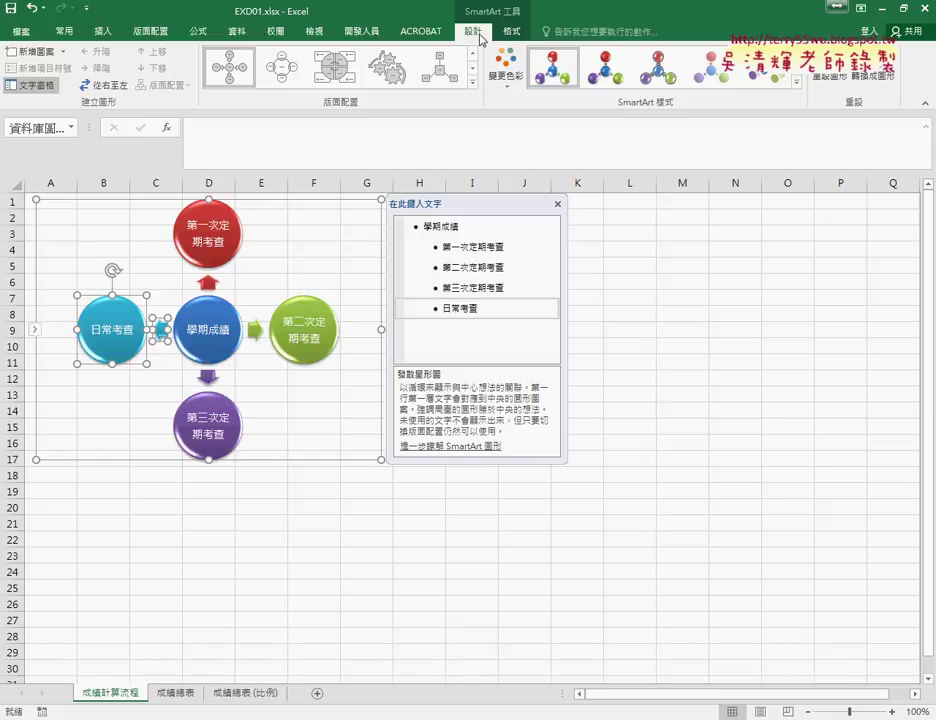
click(513, 33)
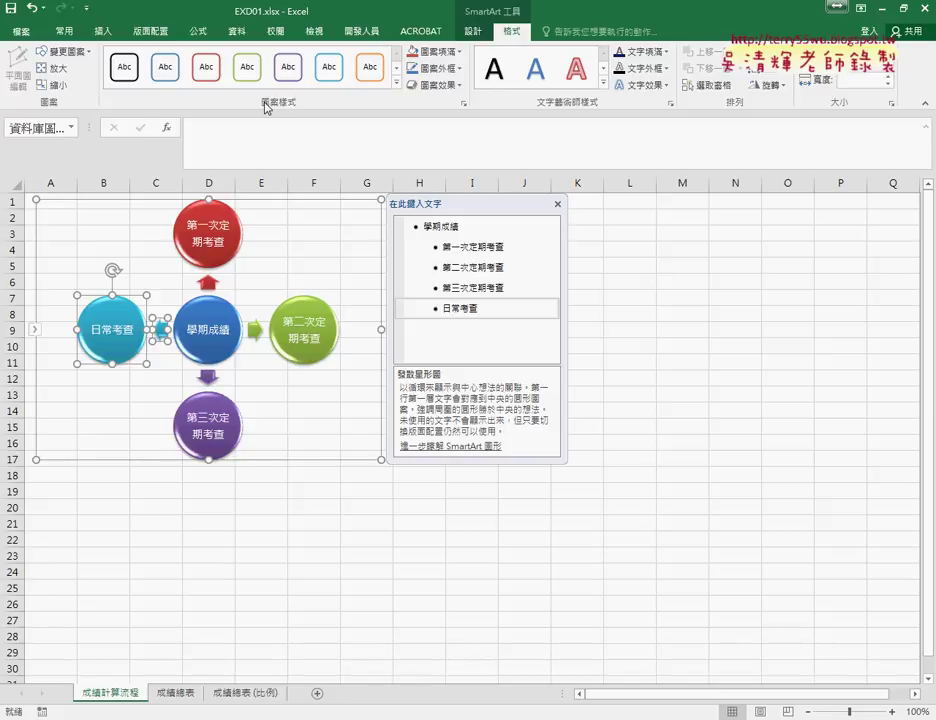
click(398, 86)
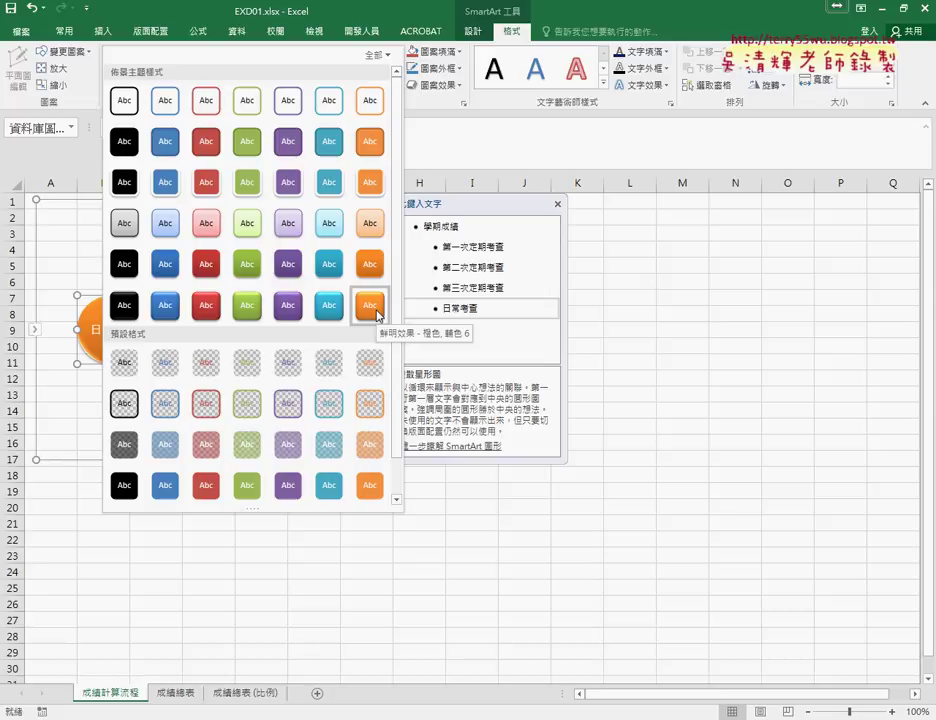
click(371, 305)
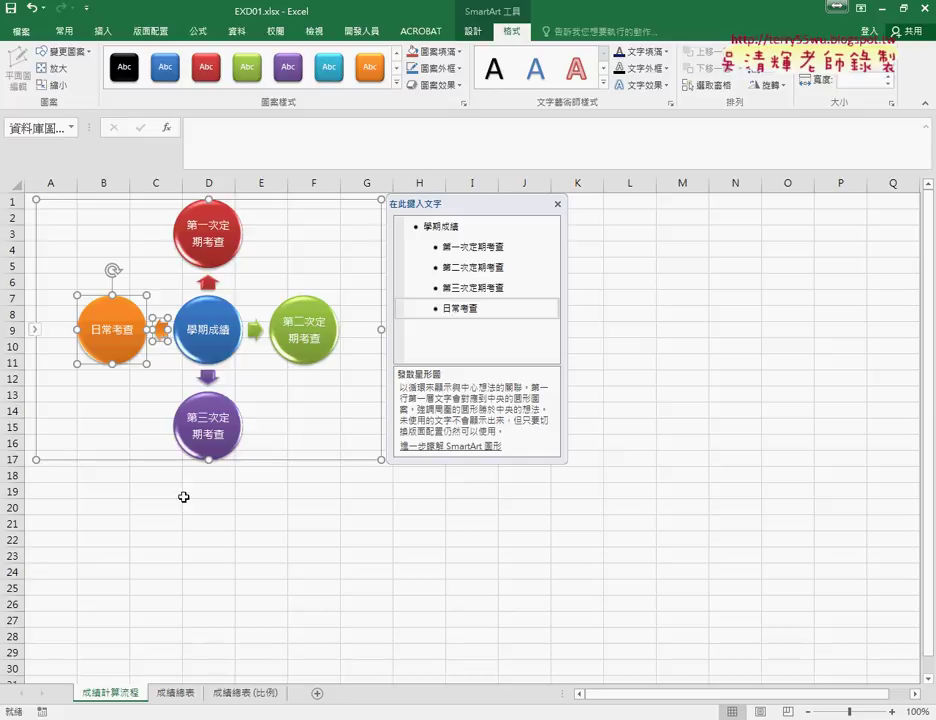
key(alt+Tab)
- Apply the WordArt style 填滿 - 紅色, 輔色 2, 外框 - 輔色 2 to the central 學期成績 circle's text
click(222, 316)
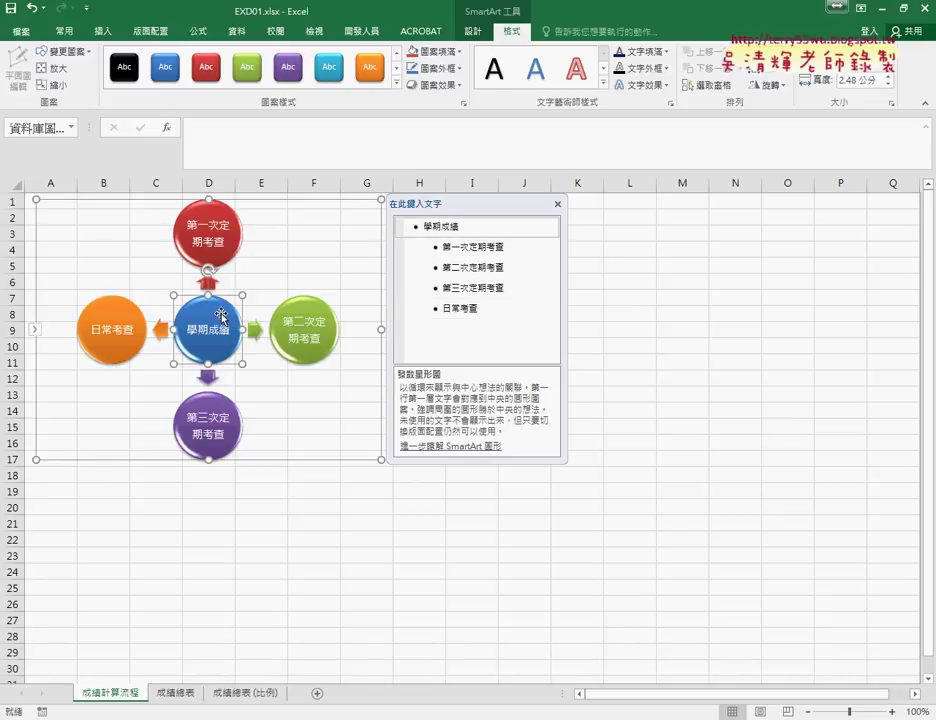
click(604, 85)
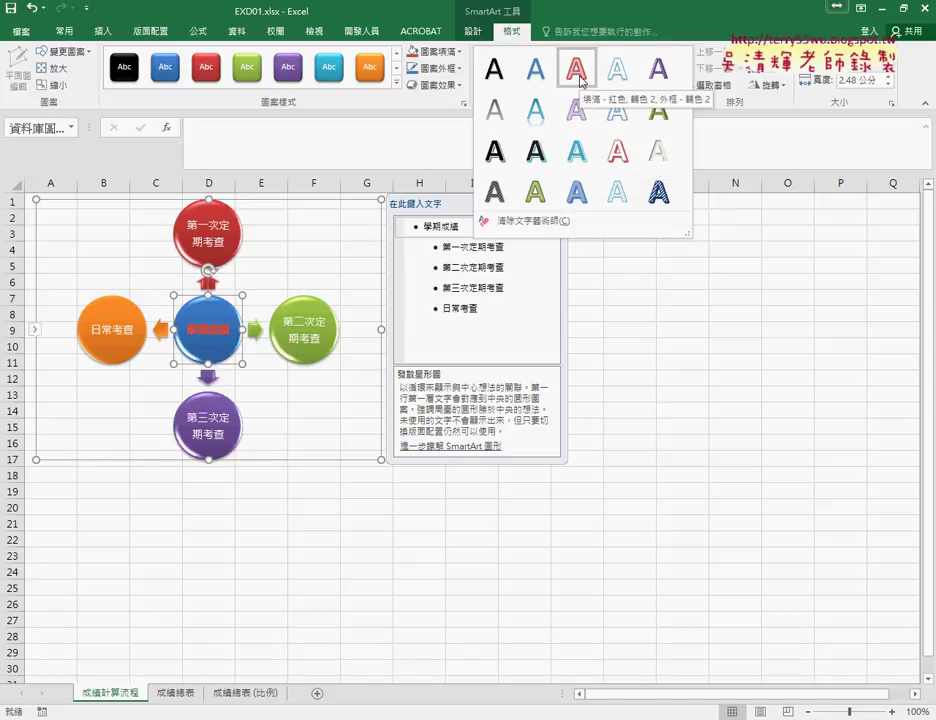
click(596, 15)
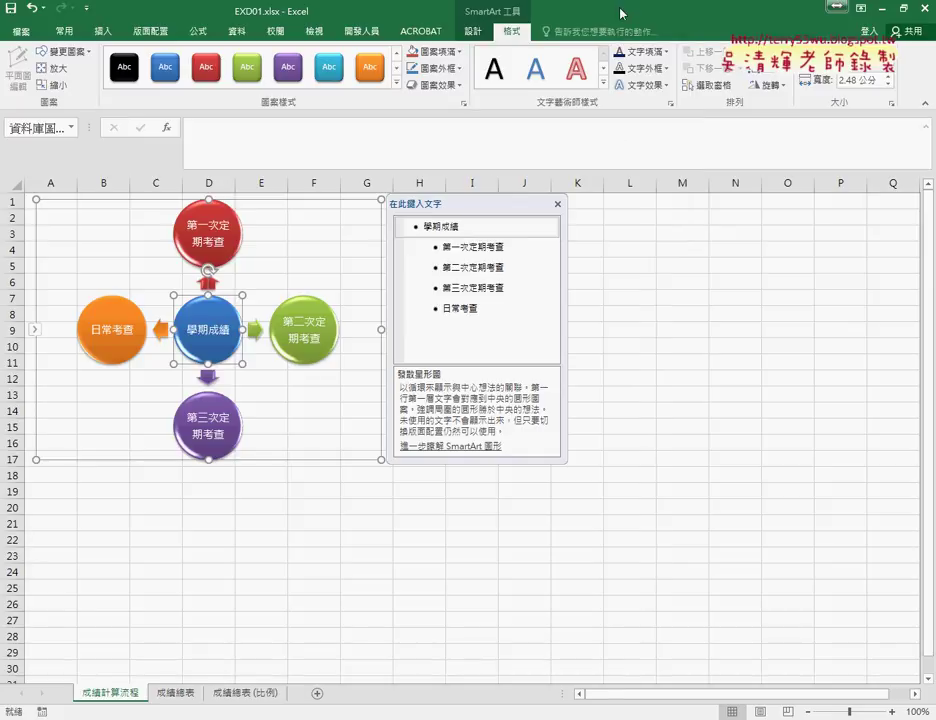
click(620, 90)
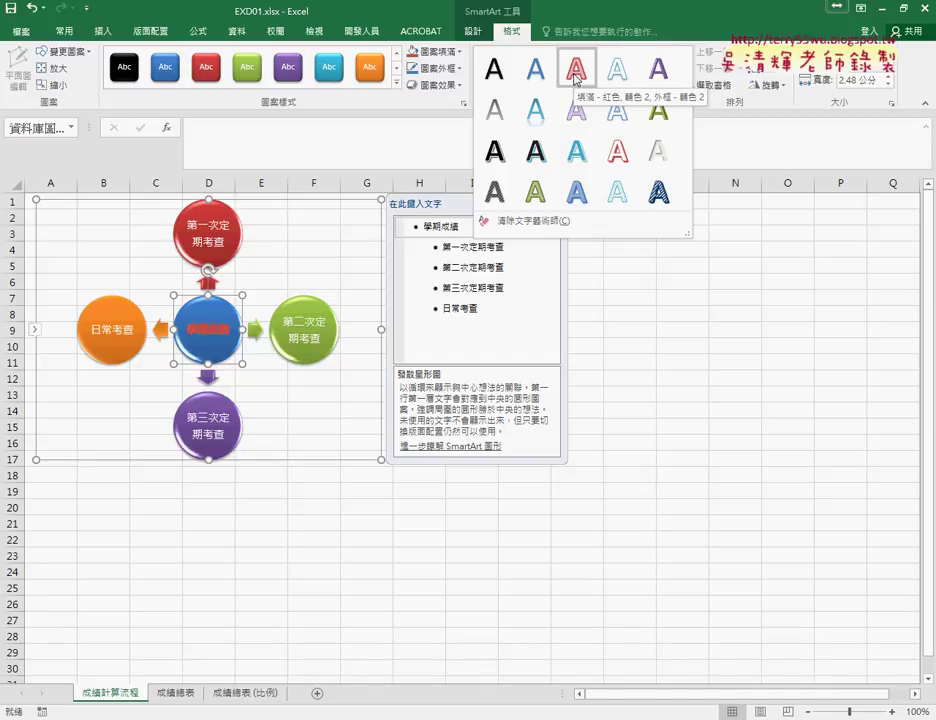
click(576, 70)
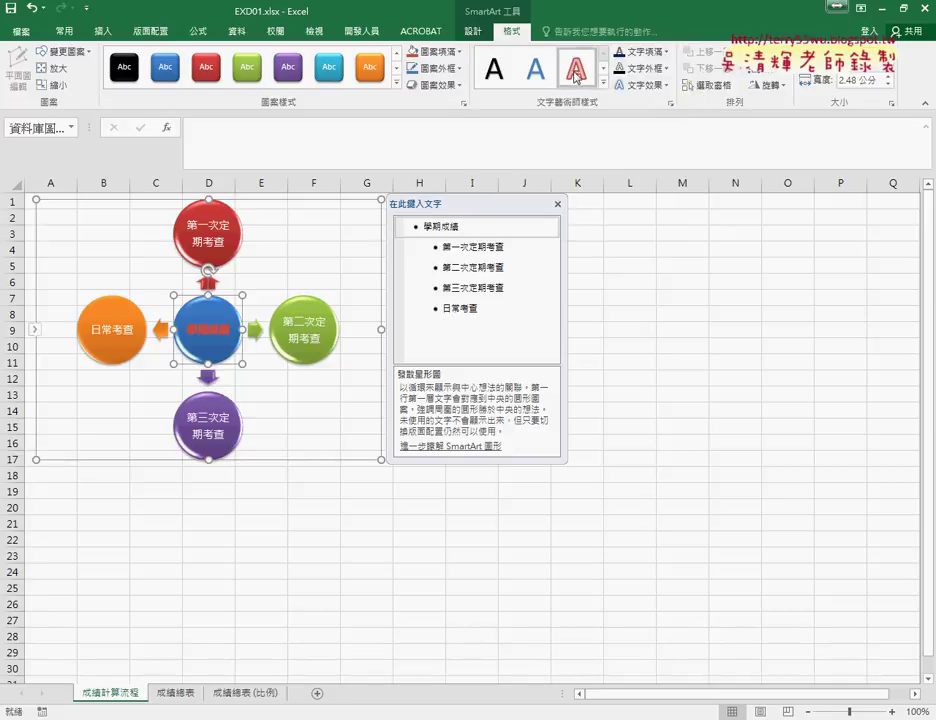
key(alt+Tab)
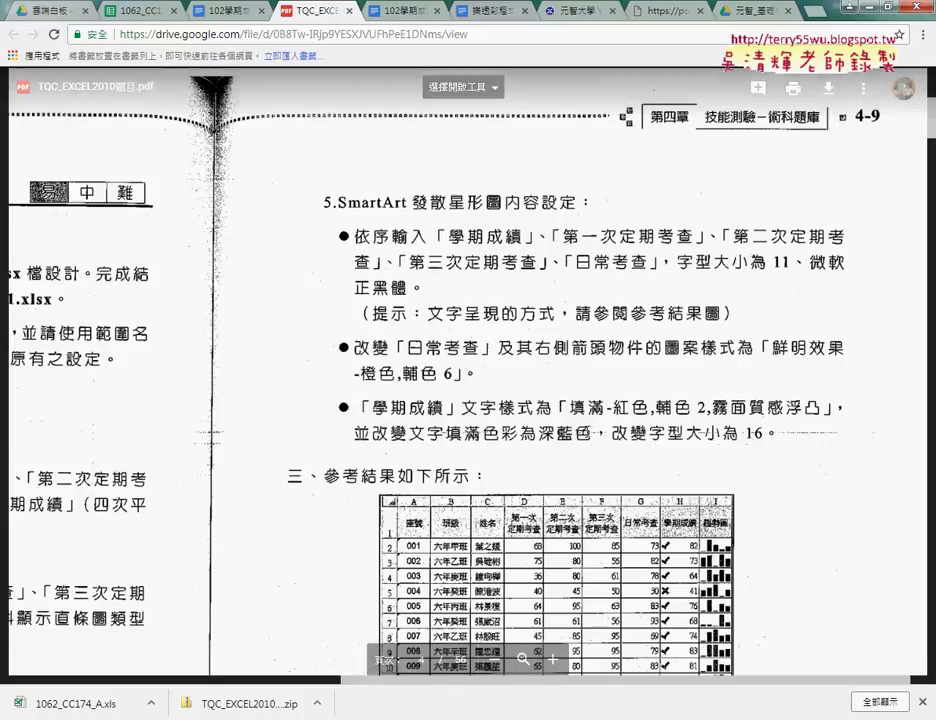
key(alt+Tab)
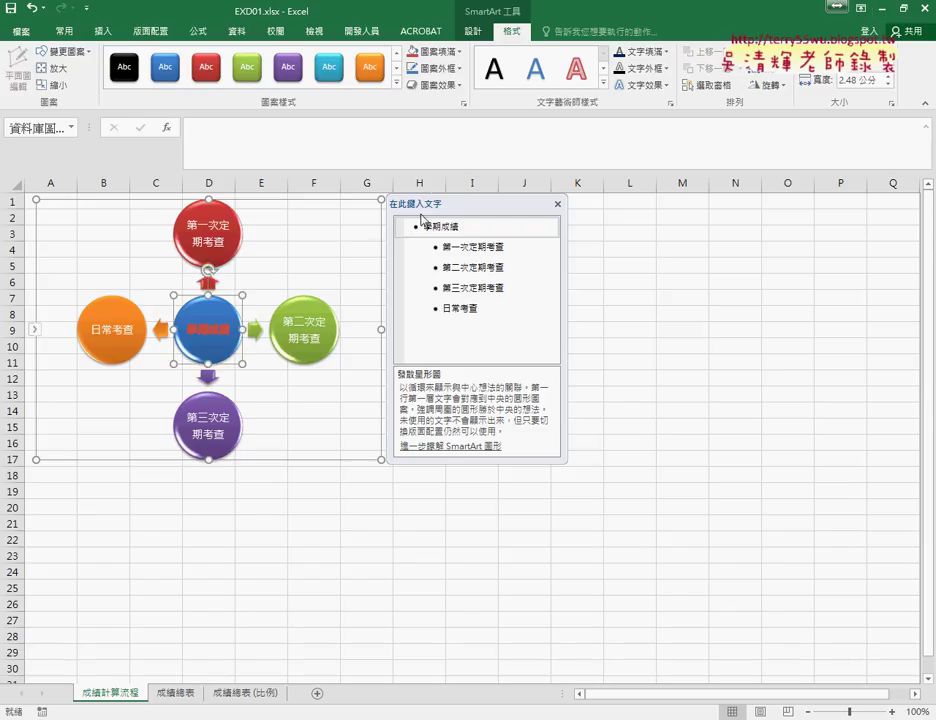
- Make the 學期成績 font dark blue and set its size to 16 pt
click(66, 33)
click(206, 80)
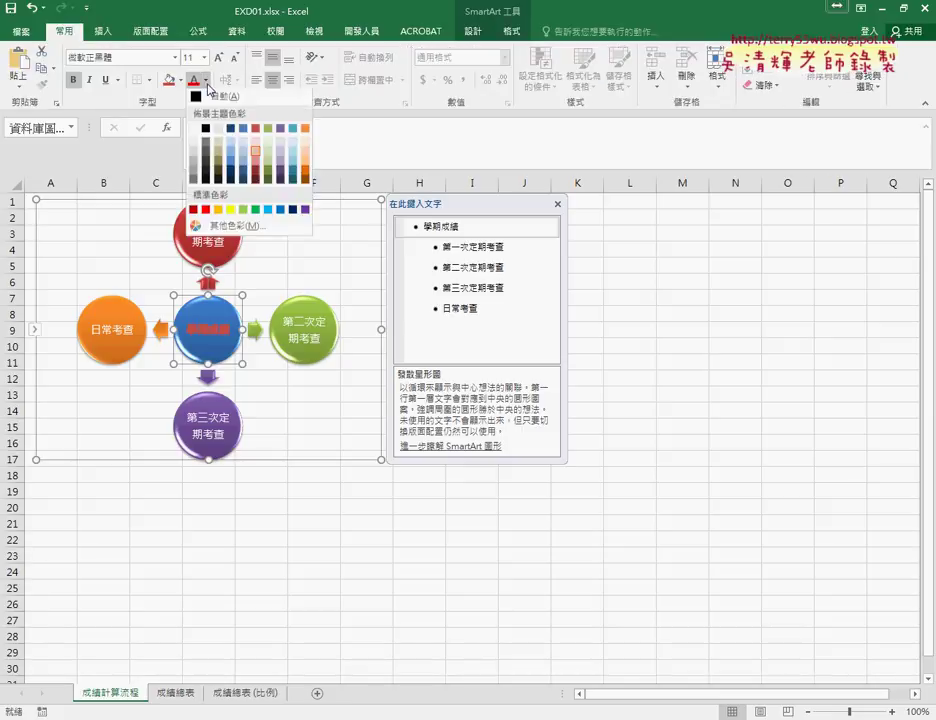
click(292, 212)
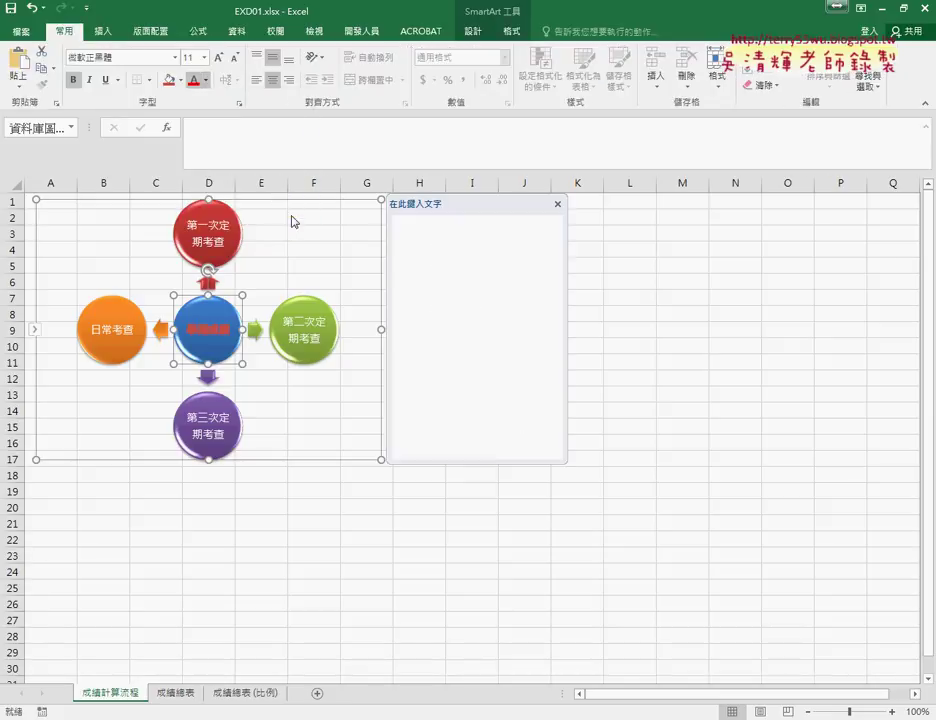
click(204, 58)
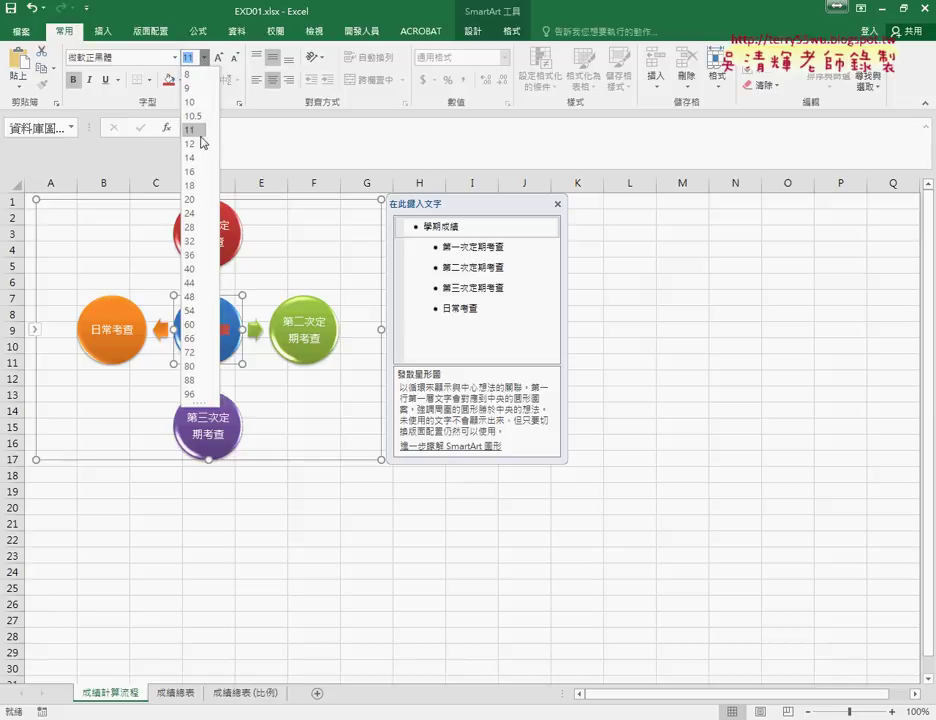
click(192, 171)
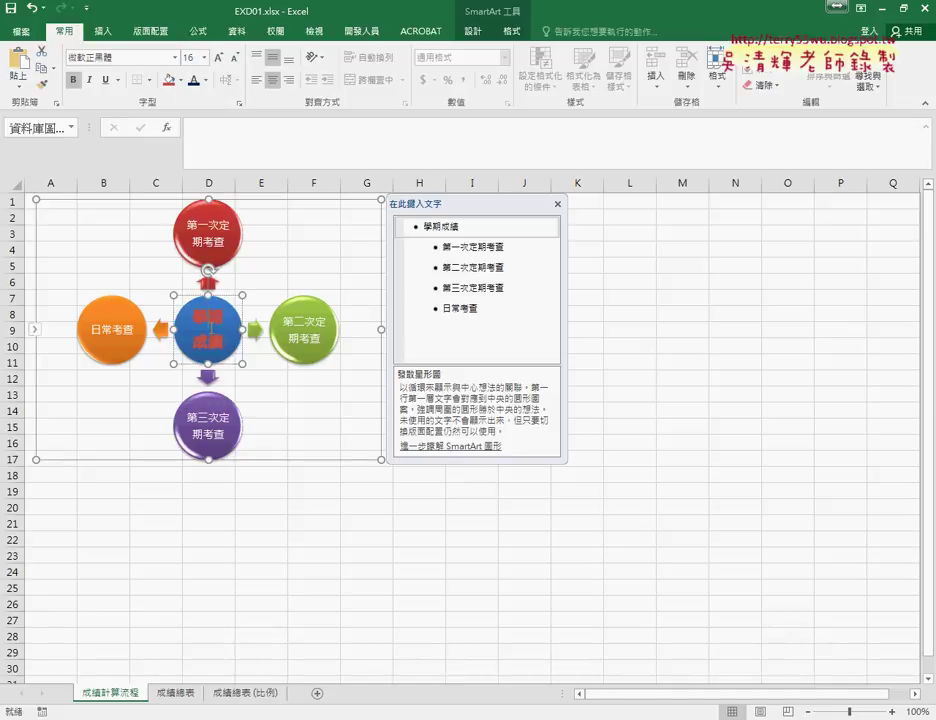
- Select the 學期成績 text inside the circle and apply dark blue font colour to it
drag(224, 345, 192, 316)
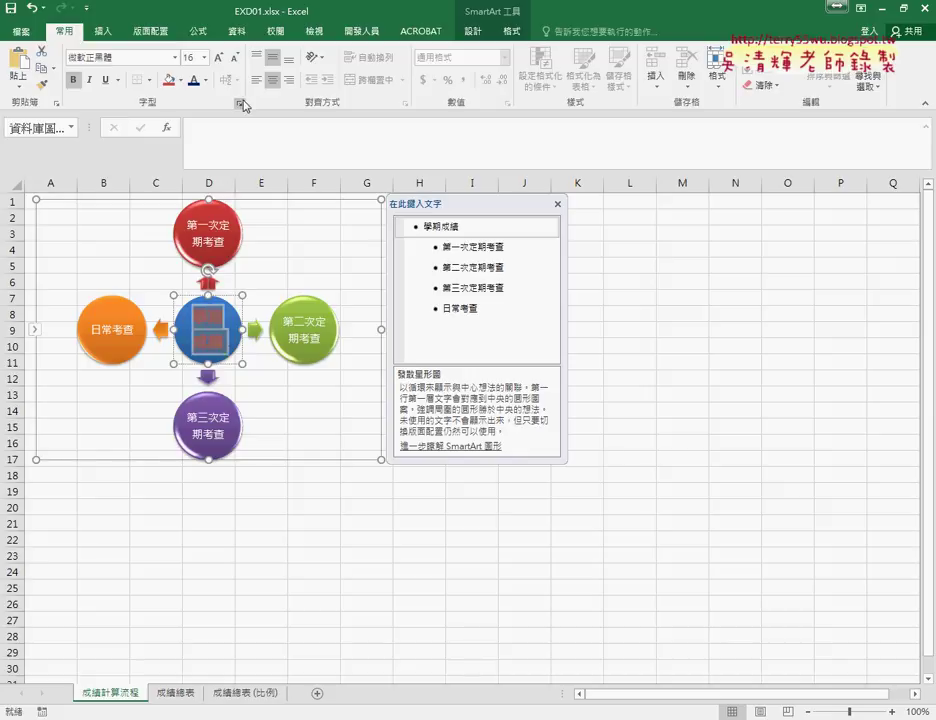
click(205, 80)
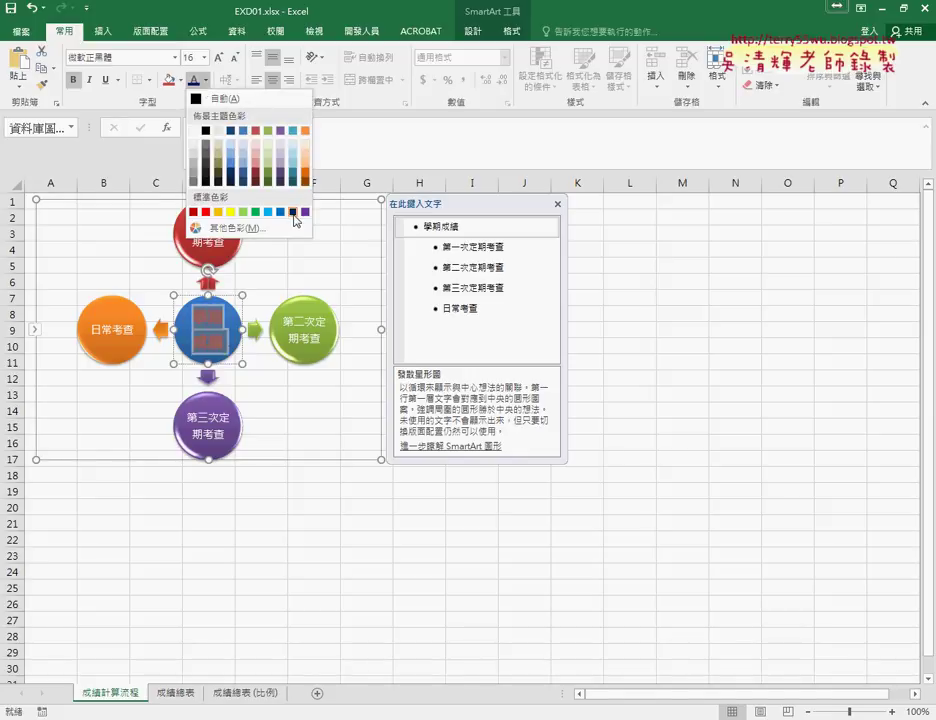
click(292, 213)
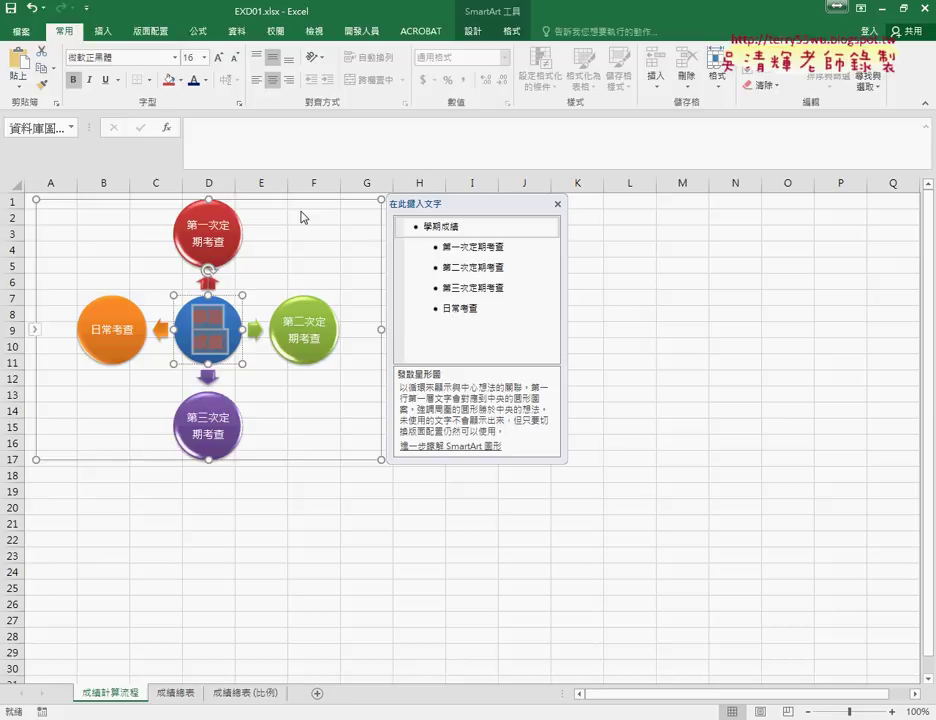
- Remove the WordArt style from 學期成績 using 清除文字藝術師
click(514, 31)
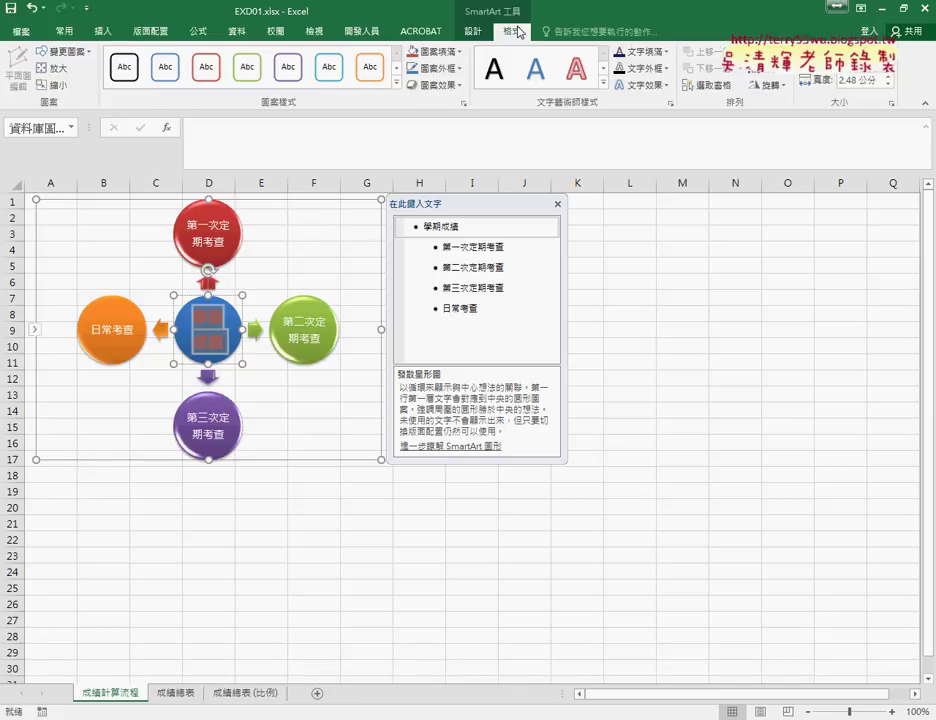
click(603, 84)
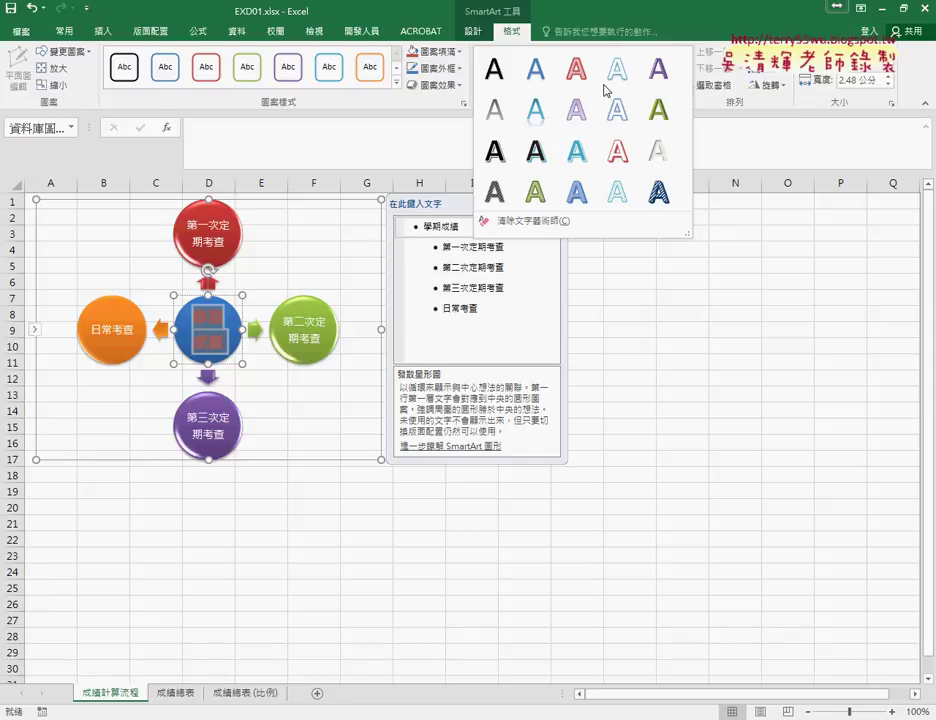
click(555, 222)
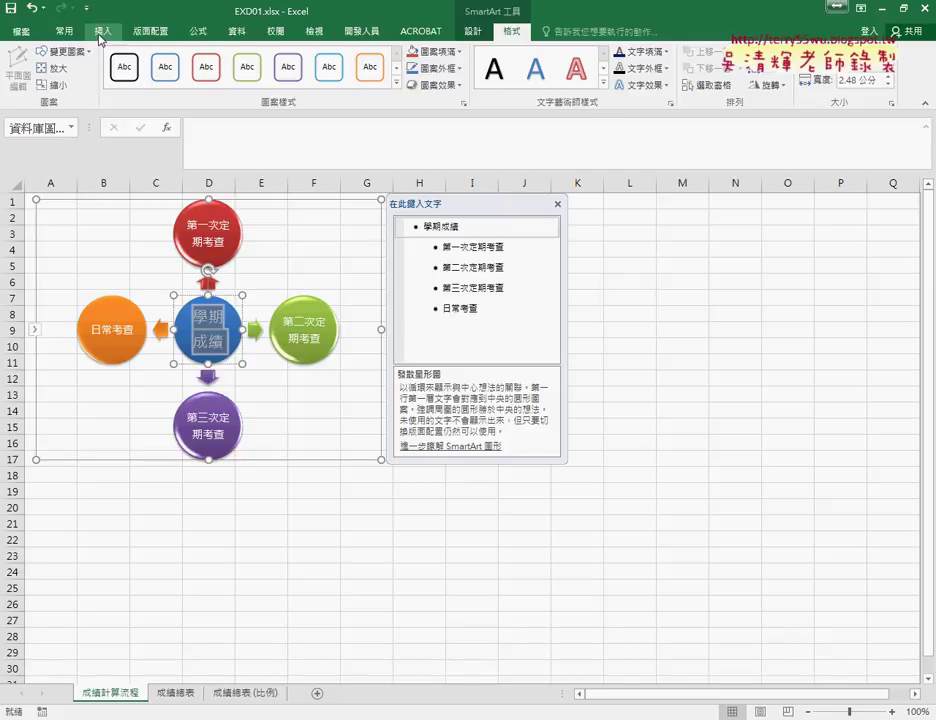
- Reapply the dark blue font colour to 學期成績 and deselect the centre circle
click(64, 31)
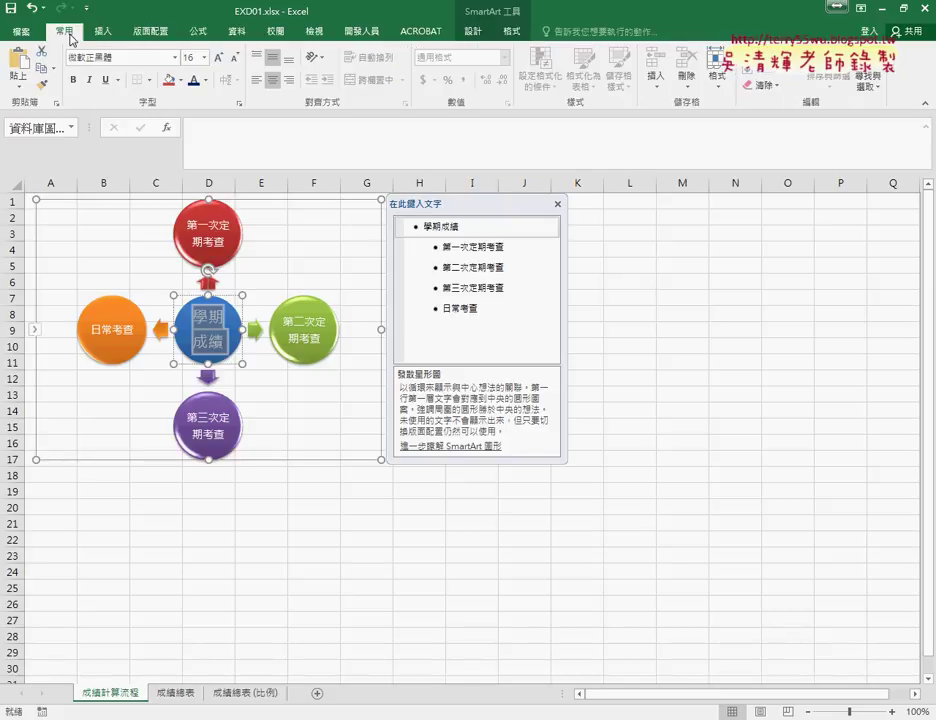
click(194, 79)
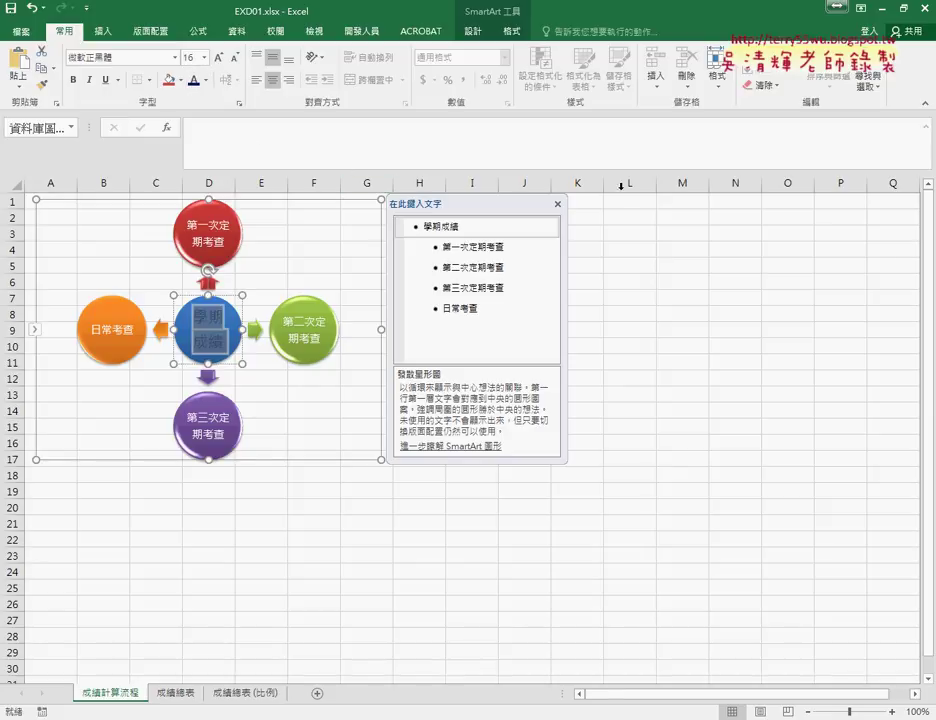
click(296, 264)
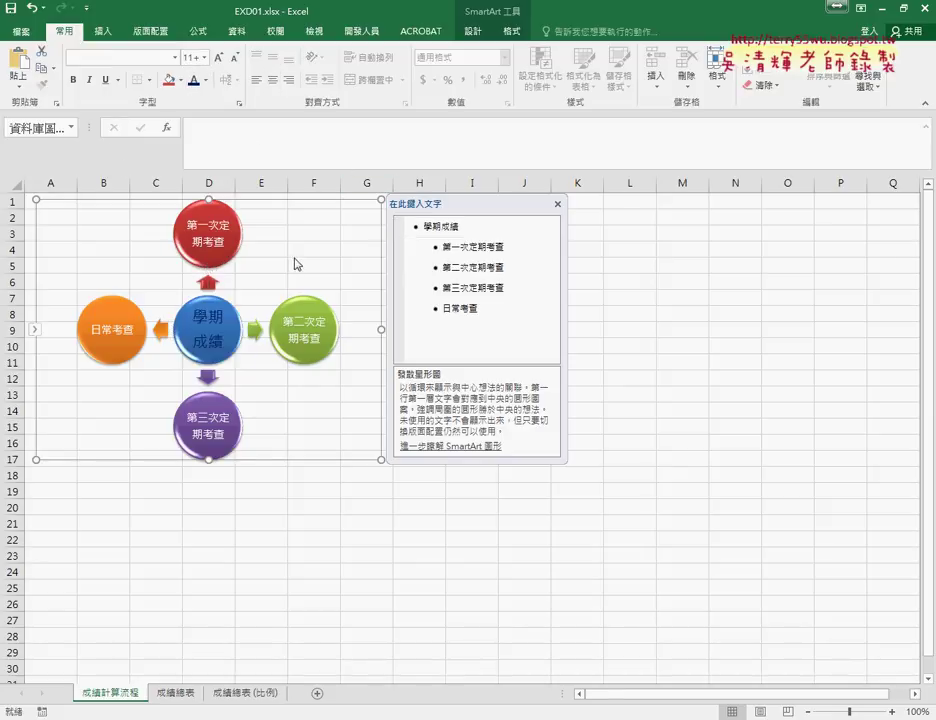